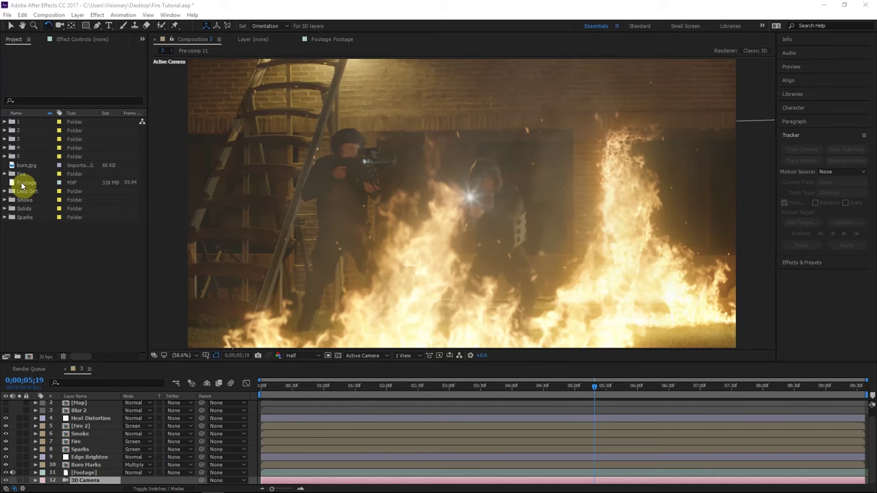
Step: Create a composition from the Footage clip and trim it to a work area ending around 11;55;36;50
left_click_drag(22, 184, 41, 316)
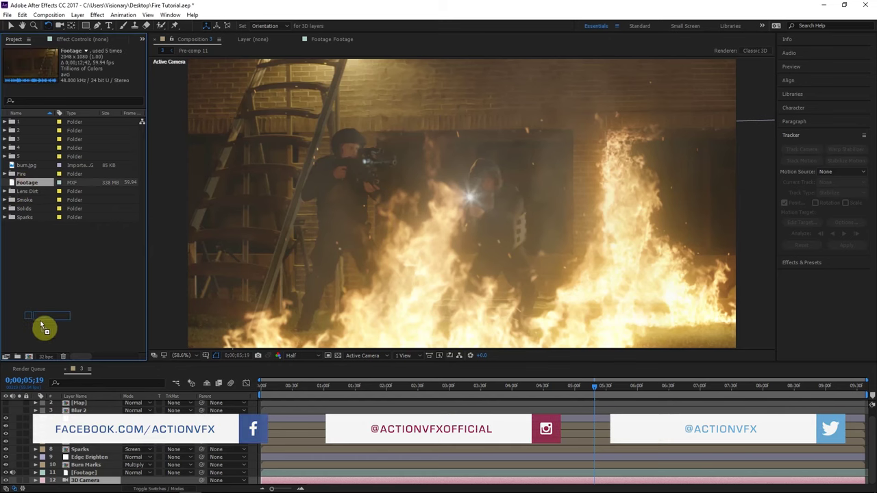
left_click_drag(29, 355, 29, 356)
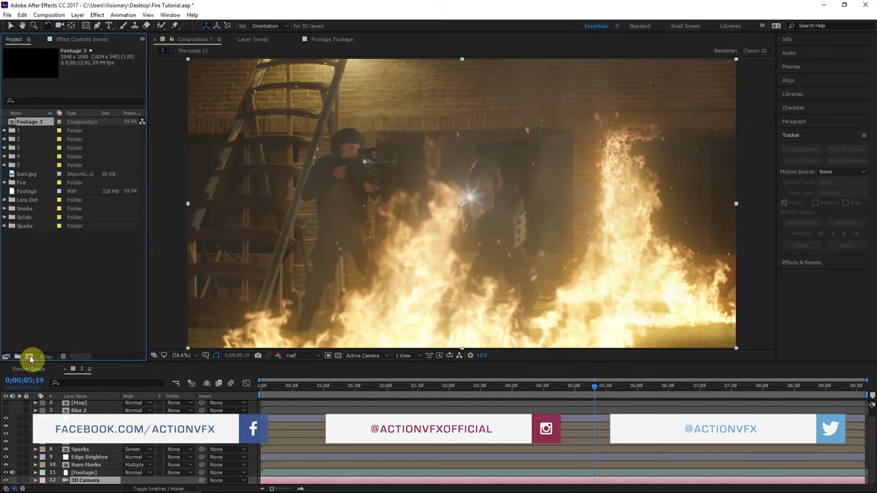
left_click(691, 387)
left_click_drag(694, 397, 708, 400)
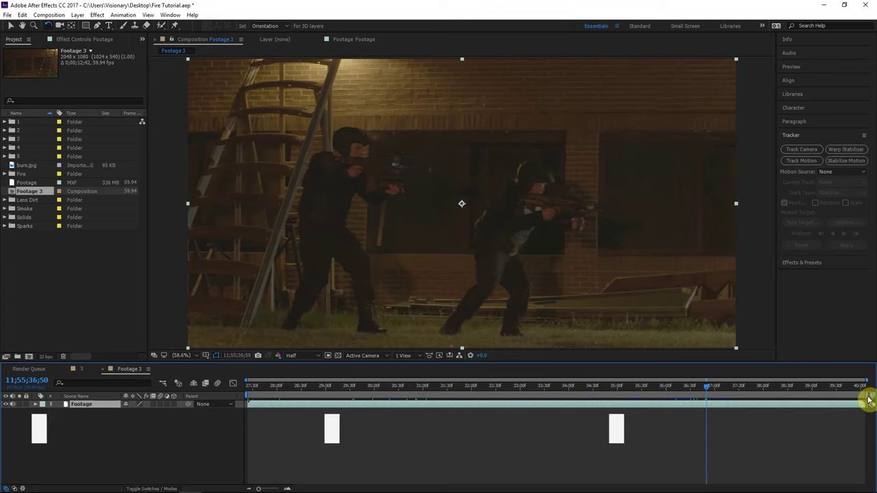
right_click(703, 396)
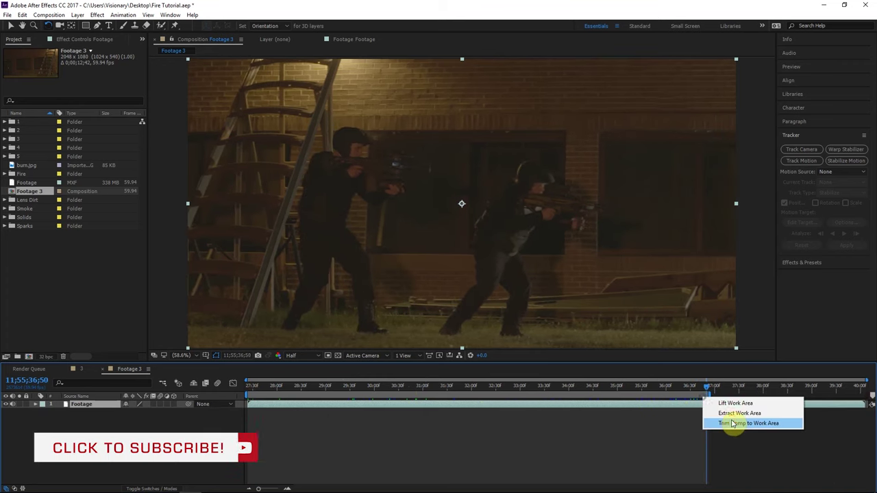
left_click(724, 419)
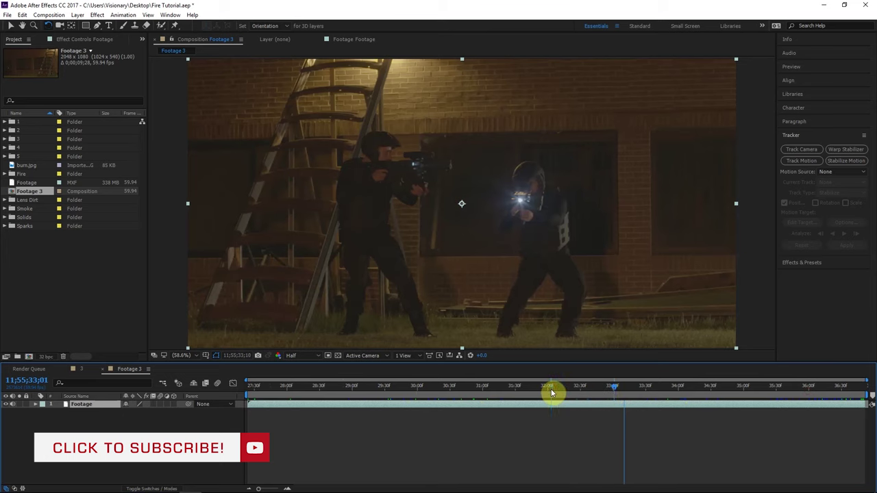
Step: Review the composition around 11;55;32, then run Track Camera on the Footage layer
left_click(554, 385)
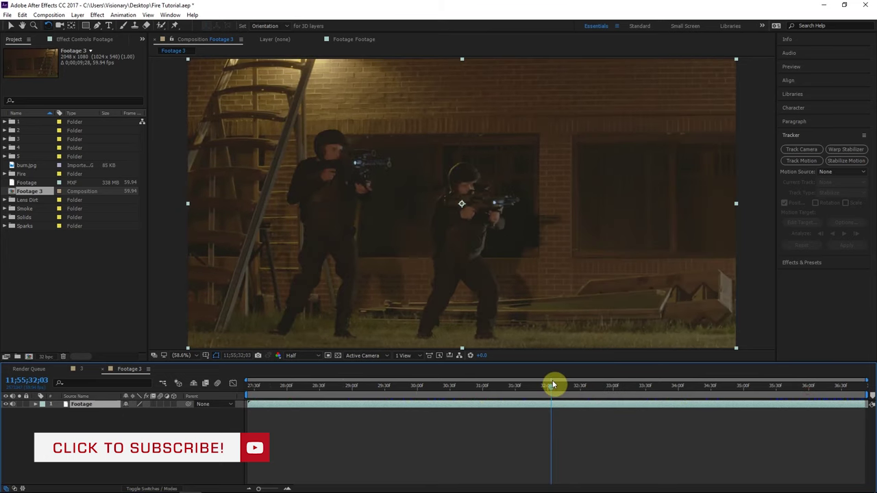
left_click_drag(554, 386, 589, 387)
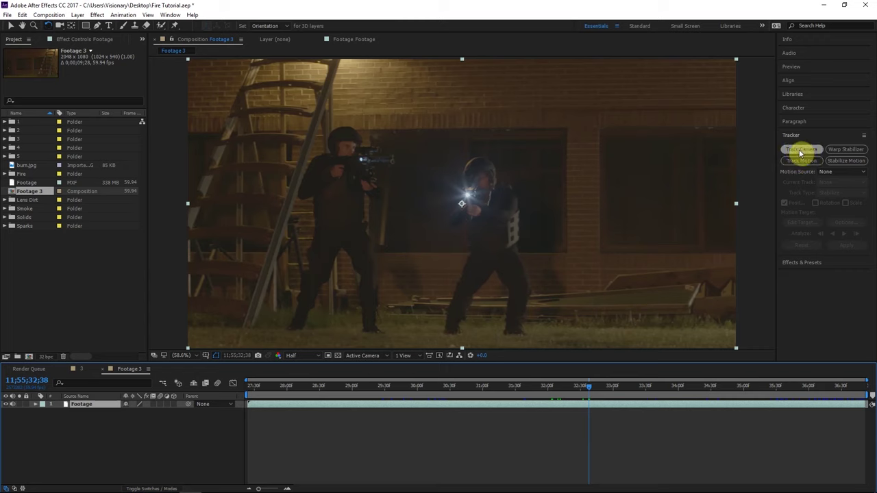
right_click(688, 404)
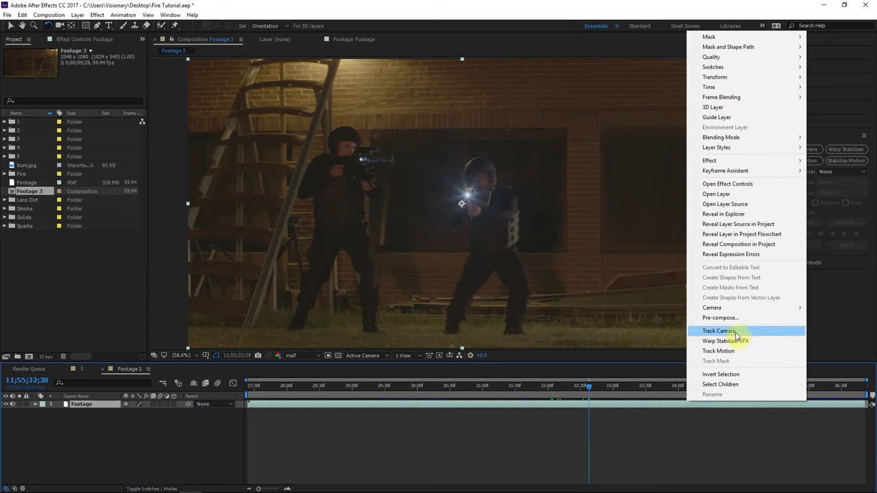
left_click(735, 332)
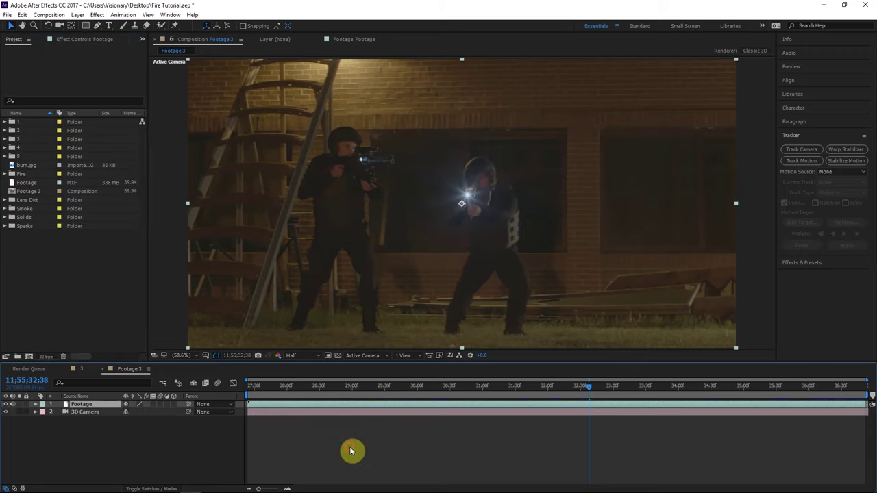
left_click(351, 451)
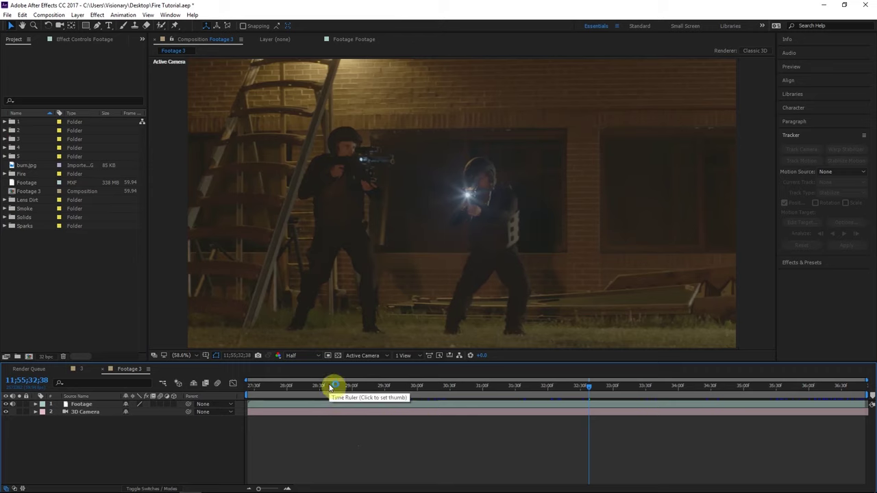
Step: Add the Board Fire clip from the Fire folder above the footage, start it later, reposition it and make it a 3D layer
left_click(5, 174)
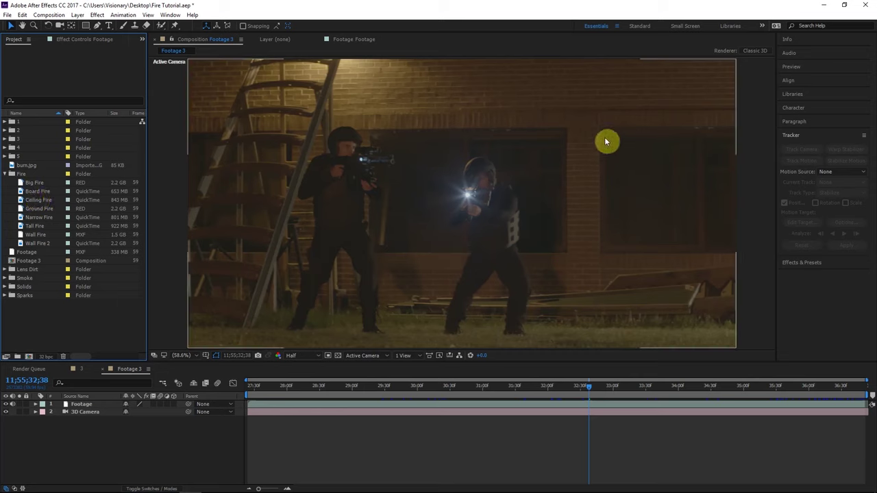
left_click_drag(38, 191, 108, 406)
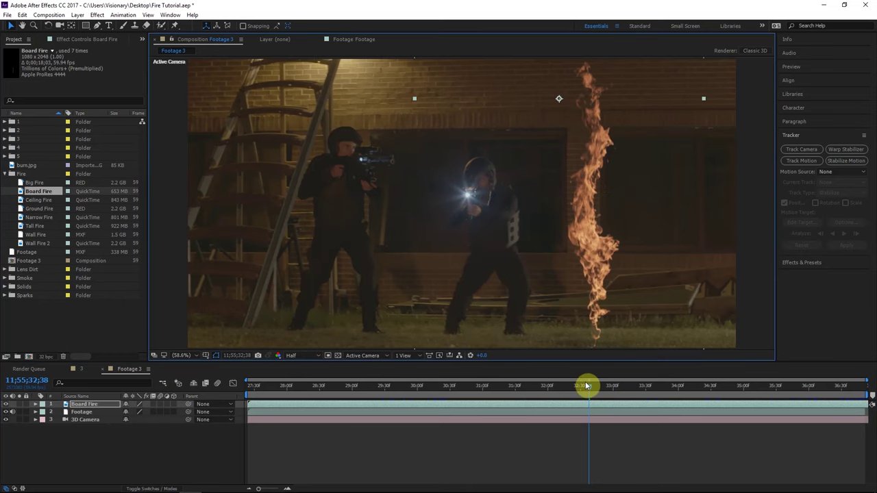
left_click_drag(612, 407, 681, 407)
left_click_drag(599, 256, 641, 237)
left_click(176, 404)
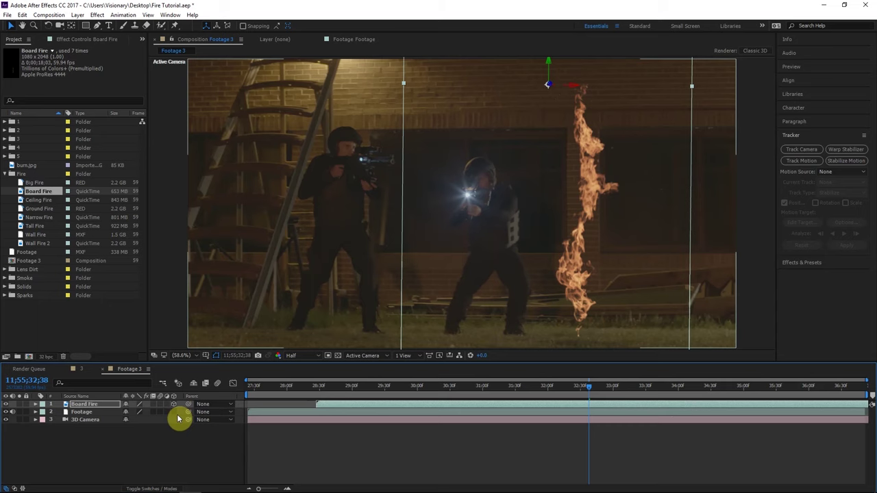
Step: Scale the Board Fire layer to 46% and place it on the brick column between the two windows
left_click_drag(532, 306, 577, 302)
left_click(615, 388)
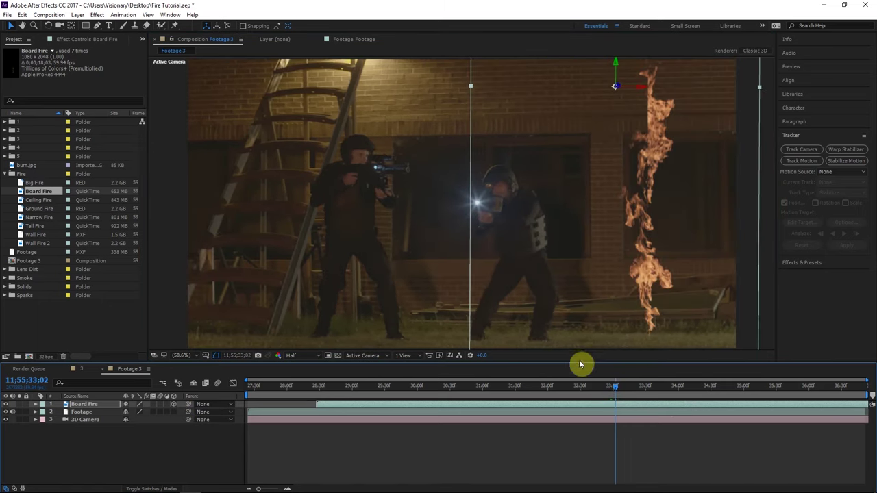
left_click(672, 250)
left_click_drag(672, 250, 665, 274)
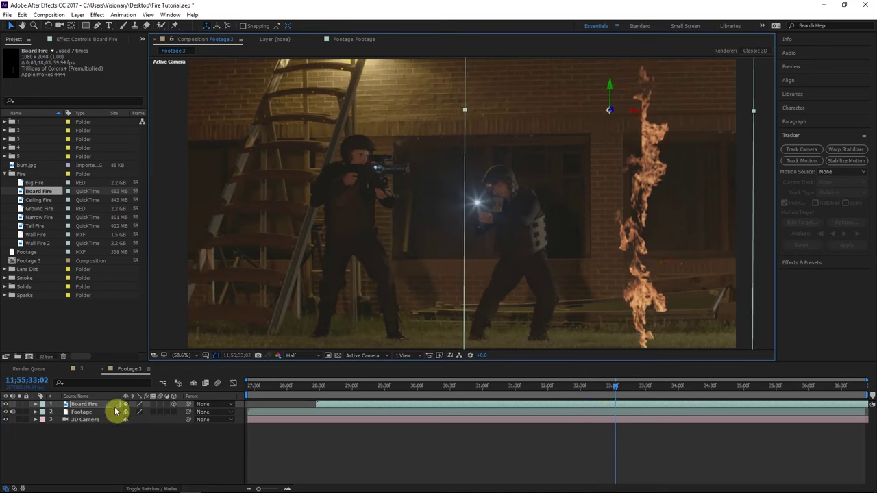
key("s")
left_click_drag(131, 412, 405, 343)
left_click_drag(609, 220, 612, 220)
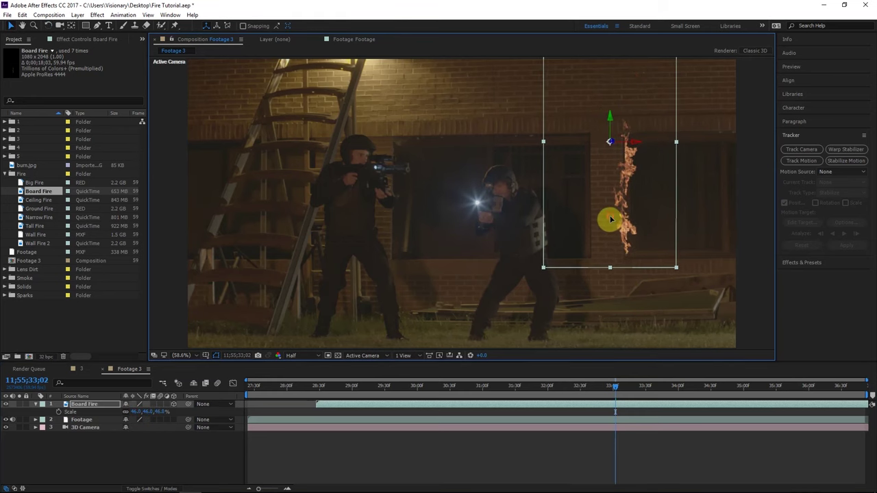
Step: Shift the Board Fire layer earlier so it covers the composition's start, and check how it follows the wall
left_click(343, 481)
left_click_drag(617, 386, 530, 388)
left_click_drag(349, 405, 292, 417)
left_click(337, 463)
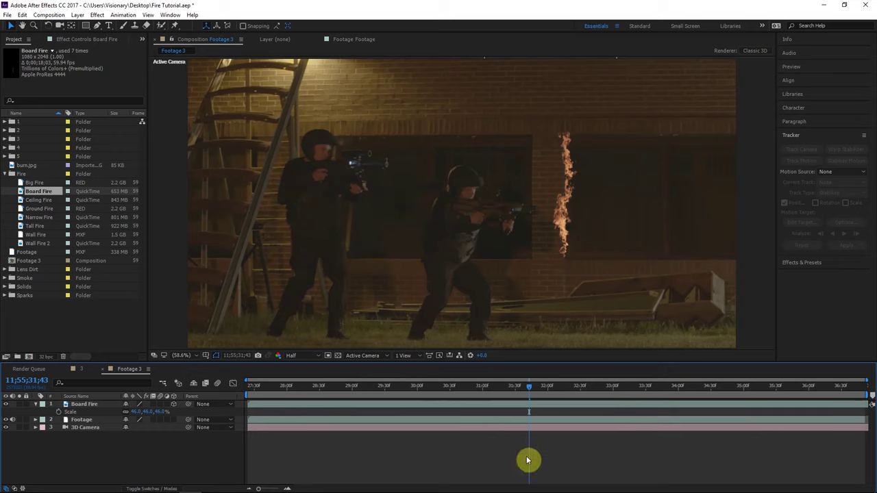
left_click_drag(529, 389, 511, 389)
left_click(610, 337)
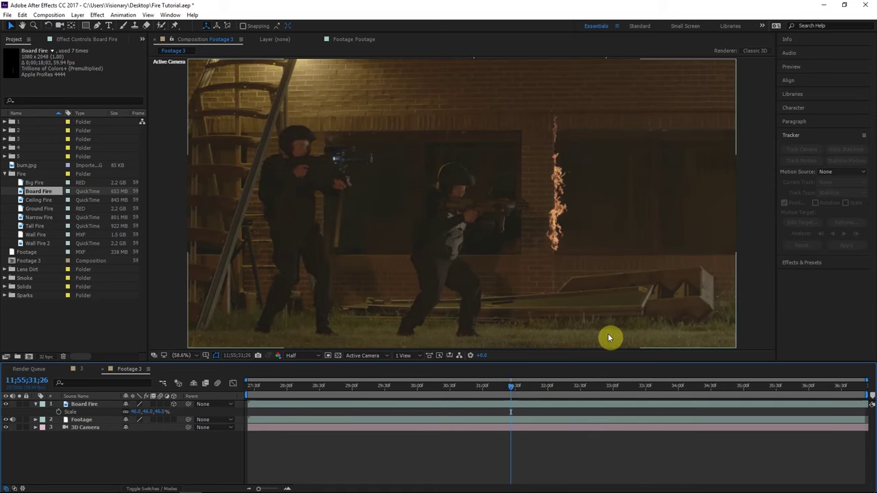
mouse_move(509, 389)
left_mouse_down()
mouse_move(424, 389)
mouse_move(499, 389)
left_mouse_up()
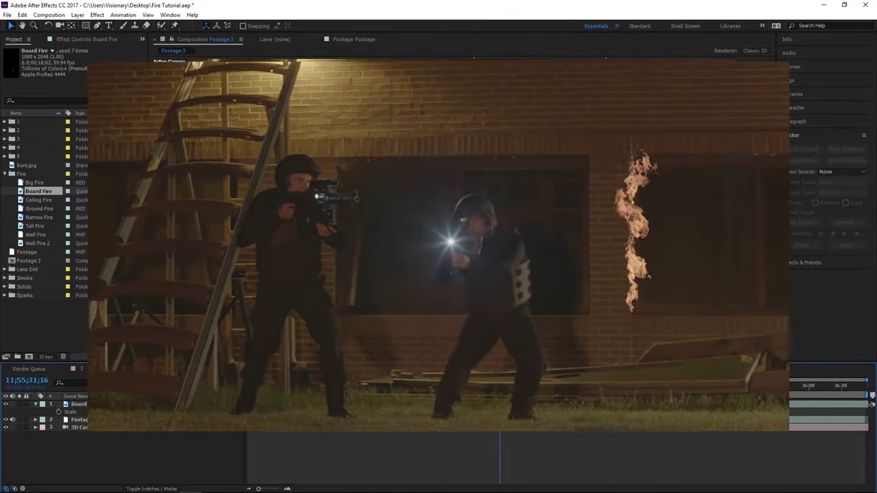
left_click_drag(461, 389, 487, 387)
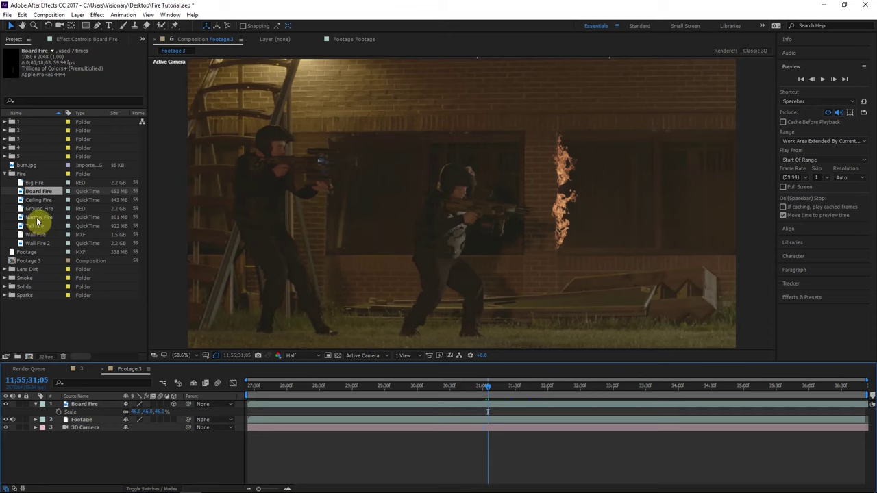
Step: Add the Narrow Fire clip above Board Fire, place it beside the column flame, and preview it in isolation
left_click_drag(38, 221, 107, 405)
left_click_drag(501, 257, 570, 235)
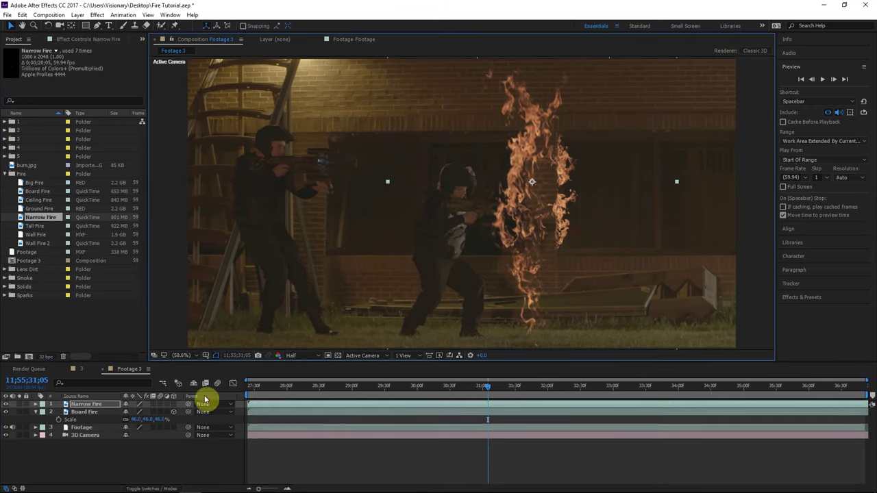
left_click(20, 405)
left_click(21, 408)
left_click_drag(525, 393, 560, 390)
left_click(105, 404)
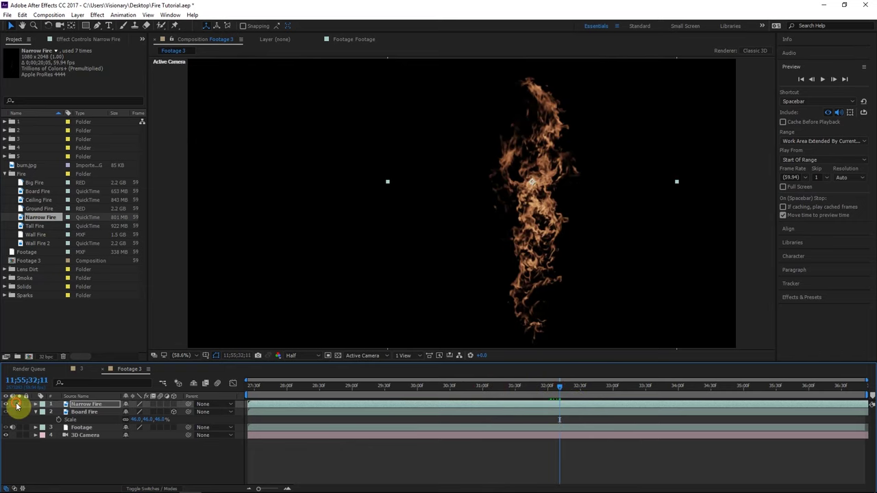
left_click(20, 405)
left_click(96, 405)
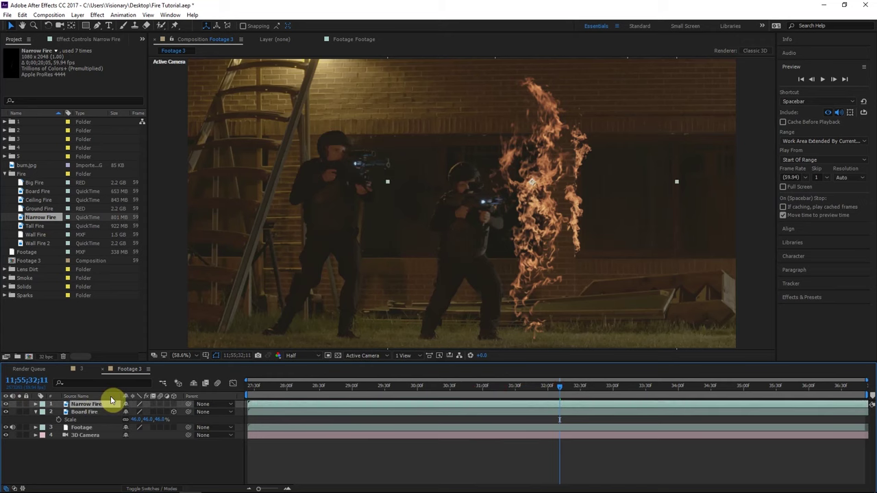
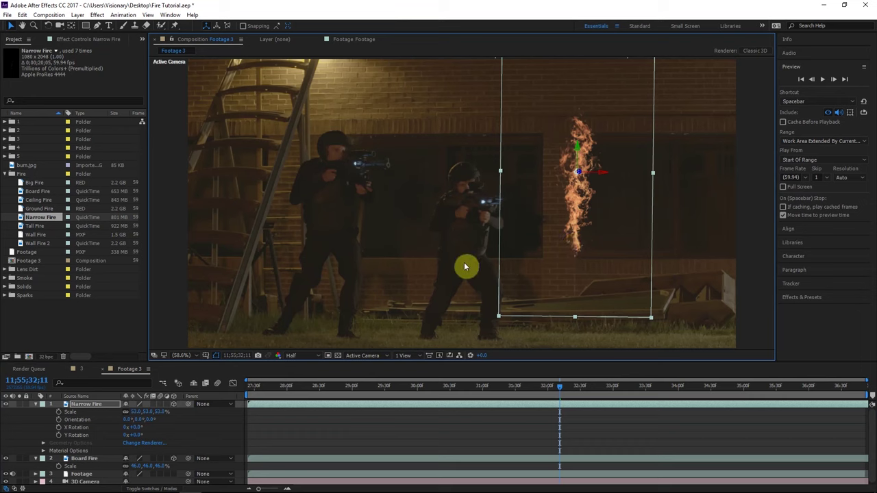
Step: Deselect the Narrow Fire layer and collapse the properties of both fire layers
left_click_drag(537, 274, 539, 299)
left_click(540, 429)
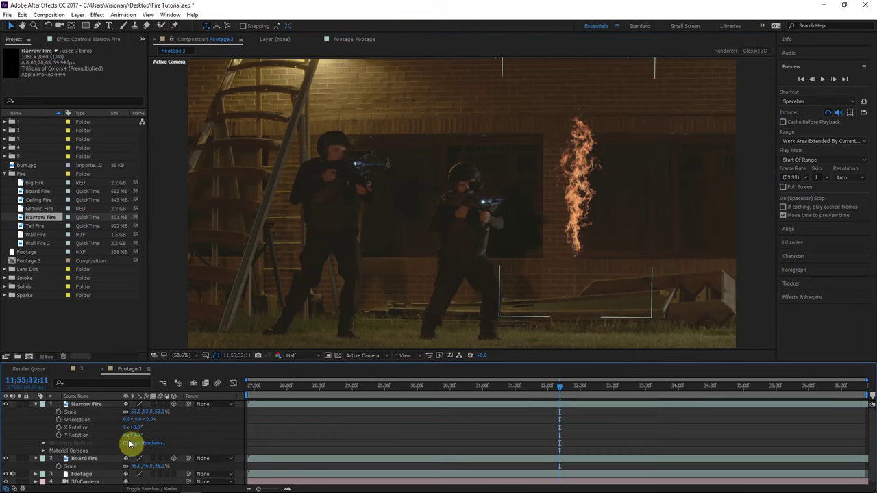
left_click(35, 405)
left_click(36, 413)
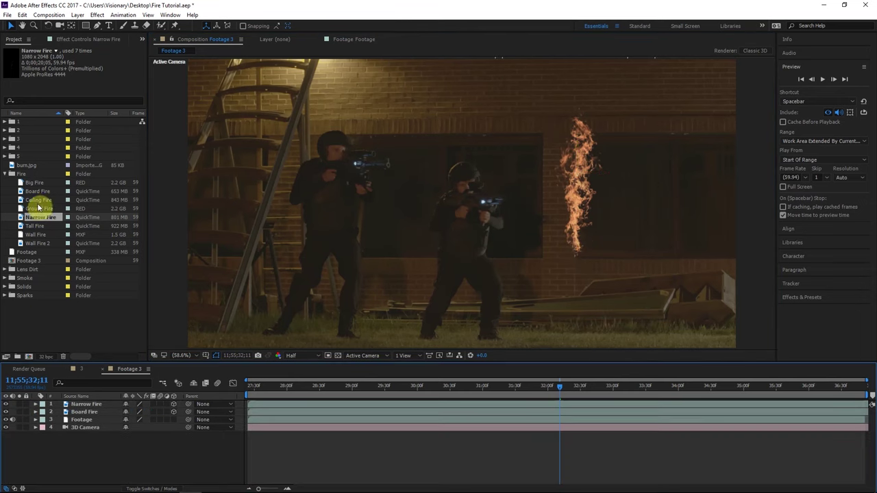
Step: Add the Wall Fire 2 clip above Narrow Fire, make it a 3D layer and move it over the column flames
left_click_drag(39, 244, 166, 407)
left_click_drag(437, 276, 505, 269)
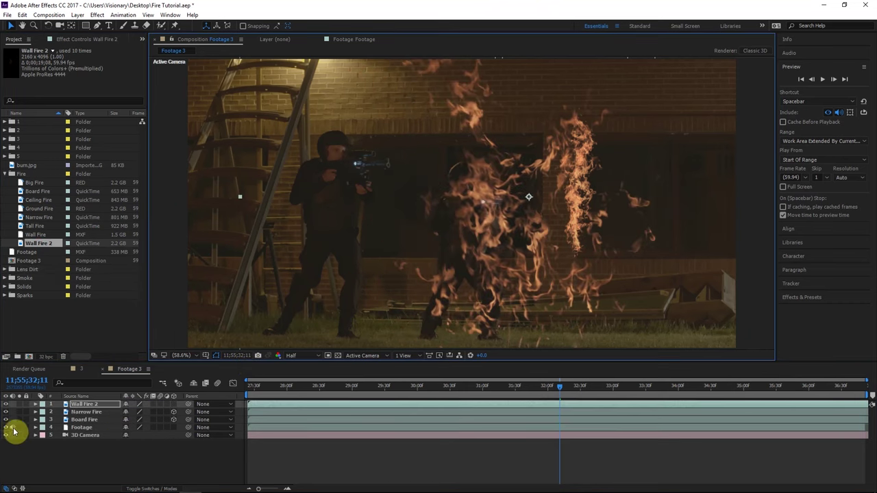
left_click(173, 405)
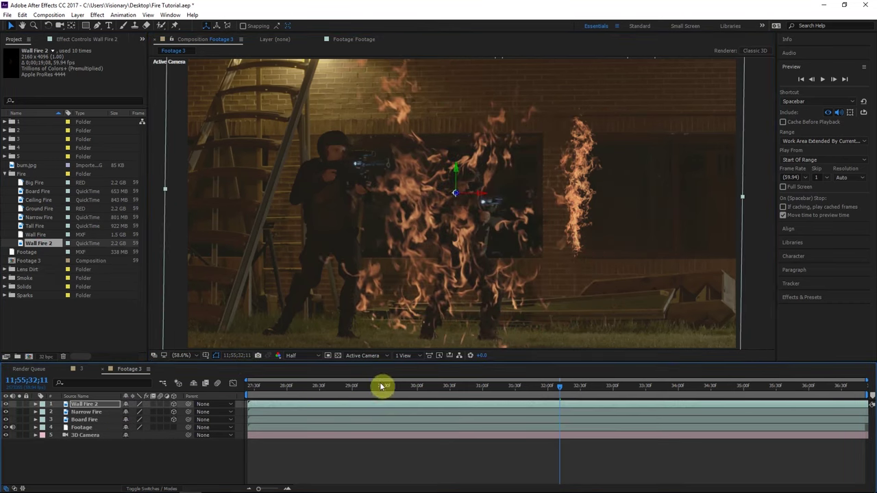
left_click_drag(449, 283, 593, 239)
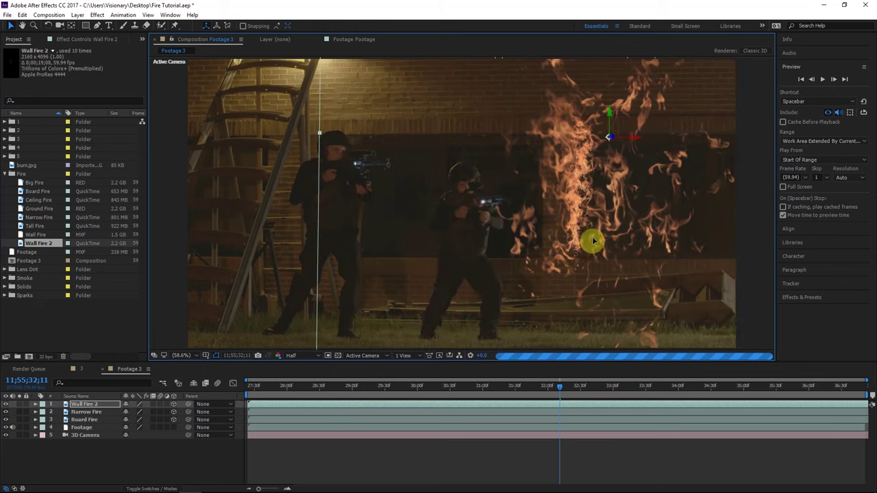
Step: Scale the Wall Fire 2 layer to 21%, tilt it slightly, and align it beside the upper part of the column flames
key("s")
left_click_drag(155, 415, 431, 288)
left_click(47, 26)
left_click_drag(672, 283, 660, 290)
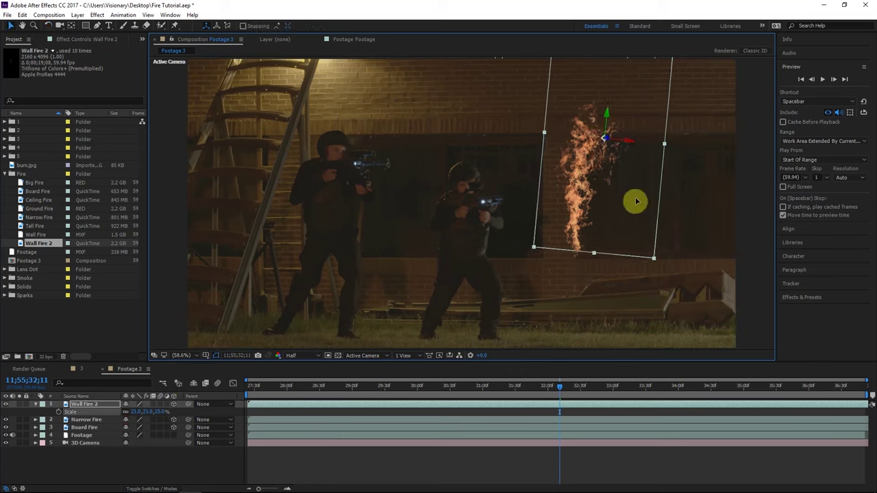
left_click_drag(636, 200, 633, 201)
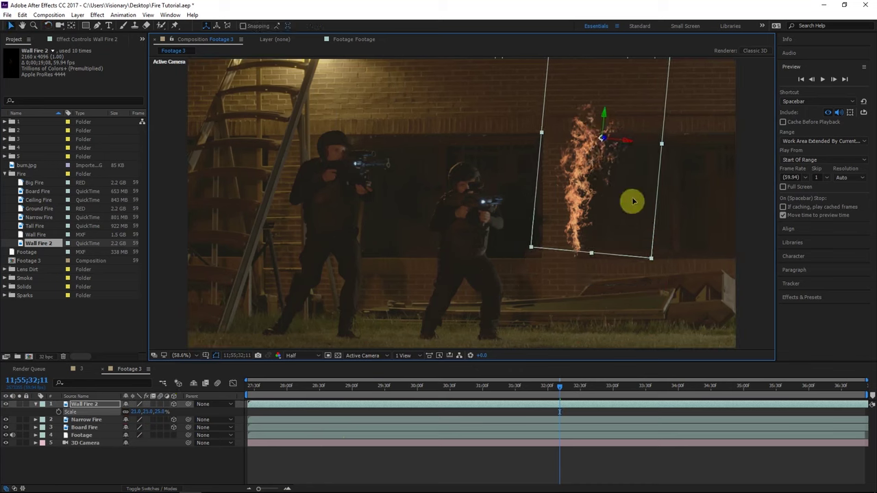
Step: Duplicate the Wall Fire 2 layer, move the copy to the flames' lower end, scale it to 24% and rotate it upright
key("ctrl+d")
left_click_drag(619, 203, 613, 282)
key("s")
left_click_drag(146, 411, 147, 411)
left_click(48, 25)
left_click_drag(541, 96, 528, 99)
Step: Shift the copied Wall Fire 2 layer earlier in time and collapse the properties of both Wall Fire 2 layers
left_click_drag(620, 405, 564, 406)
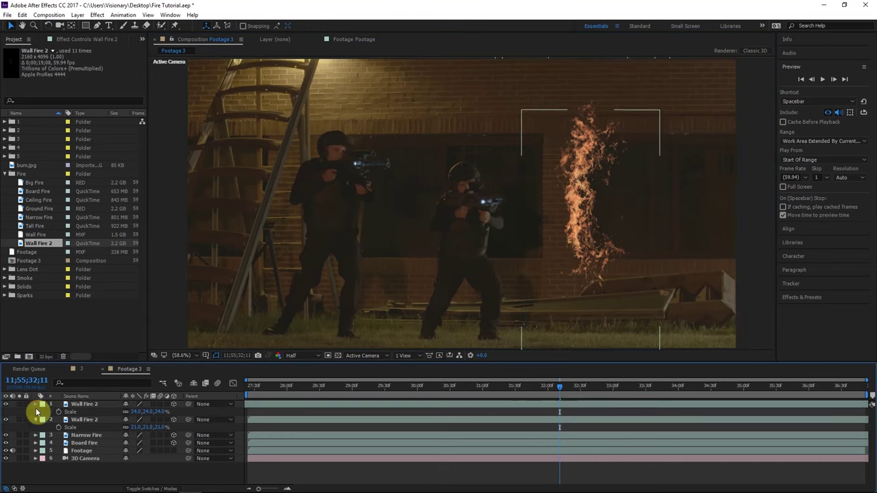
left_click(35, 405)
left_click(36, 412)
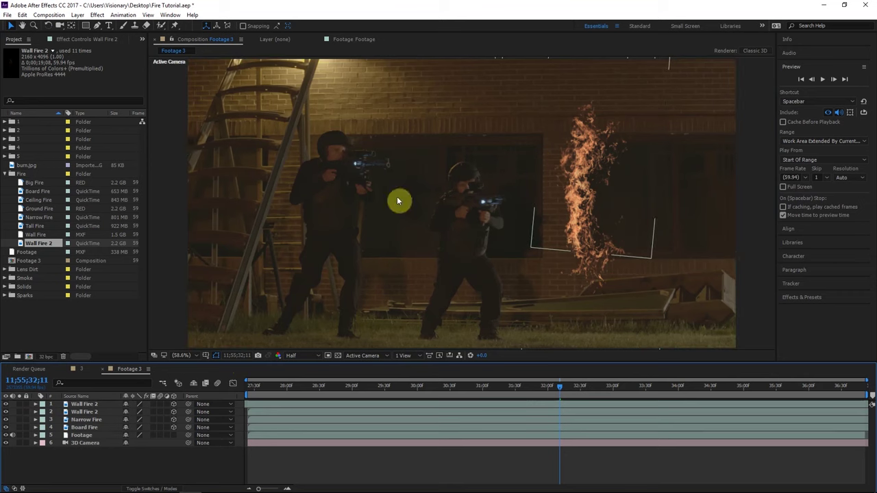
Step: Add the Ceiling Fire clip as the uppermost layer, solo it, and mask off the right half of its flames with the Pen tool
left_click_drag(33, 200, 83, 405)
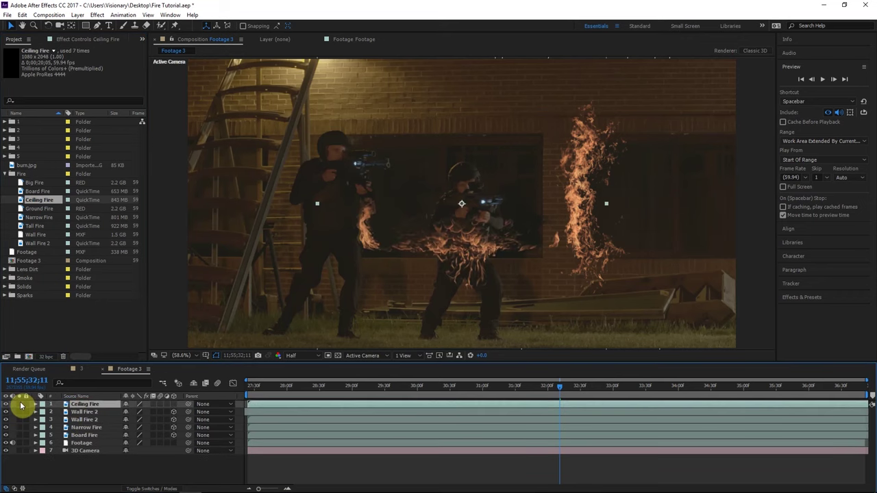
left_click(20, 404)
left_click(98, 25)
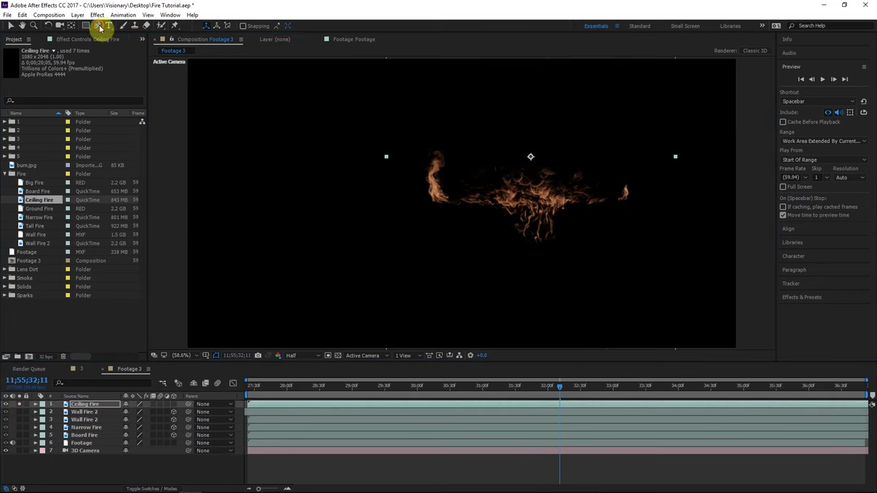
left_click(530, 140)
left_click(530, 261)
left_click(600, 247)
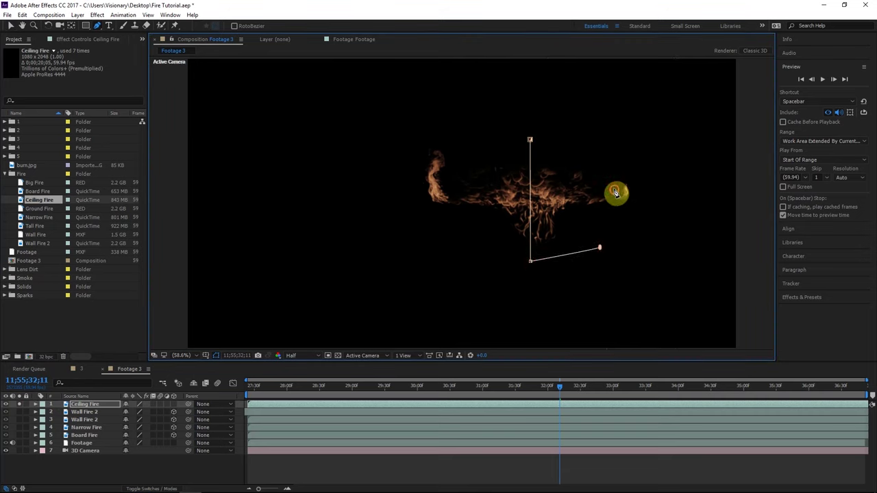
left_click(587, 158)
left_click(530, 140)
Step: Feather the Ceiling Fire mask by 42 pixels and make the layer 3D
left_click(113, 412)
key("f")
left_click_drag(141, 421, 138, 420)
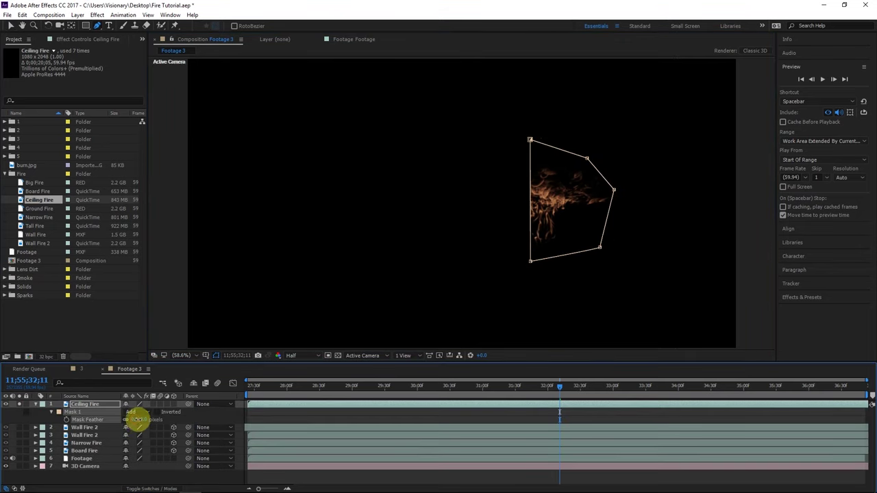
left_click(173, 405)
scroll(33, 453, "down", 1)
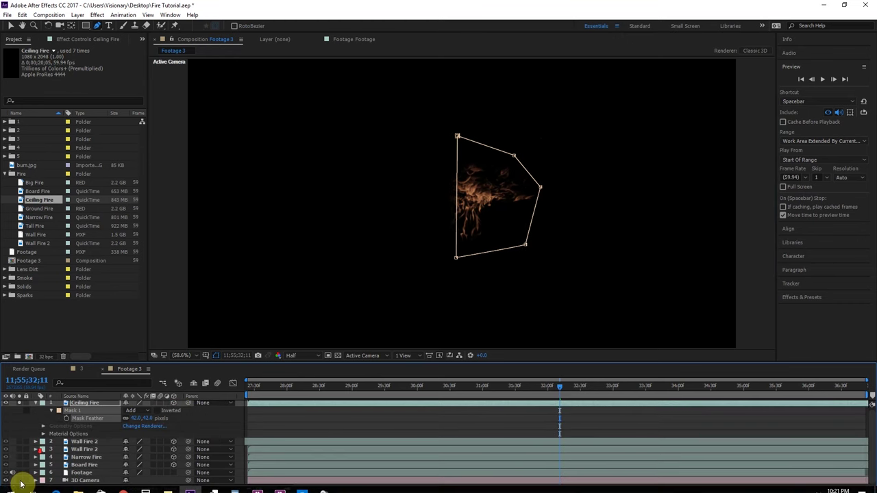
Step: With the footage soloed too, scale Ceiling Fire to 58% and move it onto the upper-left corner of the right window
left_click(19, 481)
left_click(19, 473)
left_click(12, 27)
left_click(514, 207)
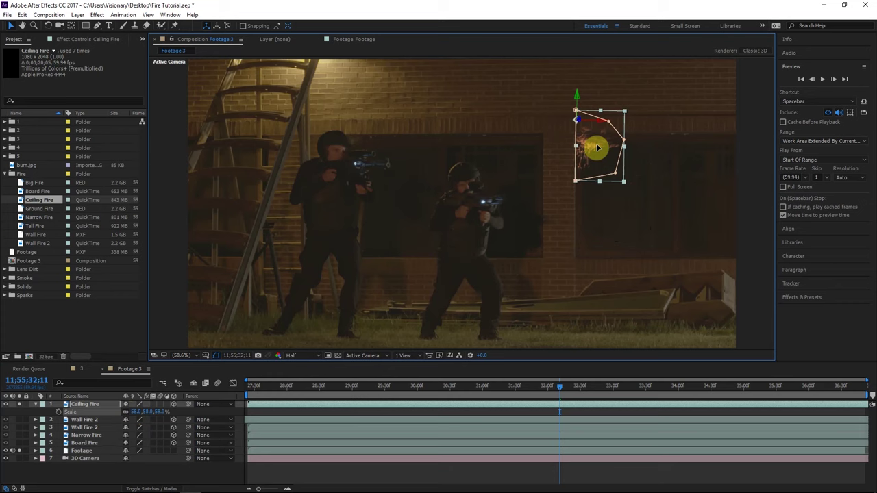
left_click(558, 413)
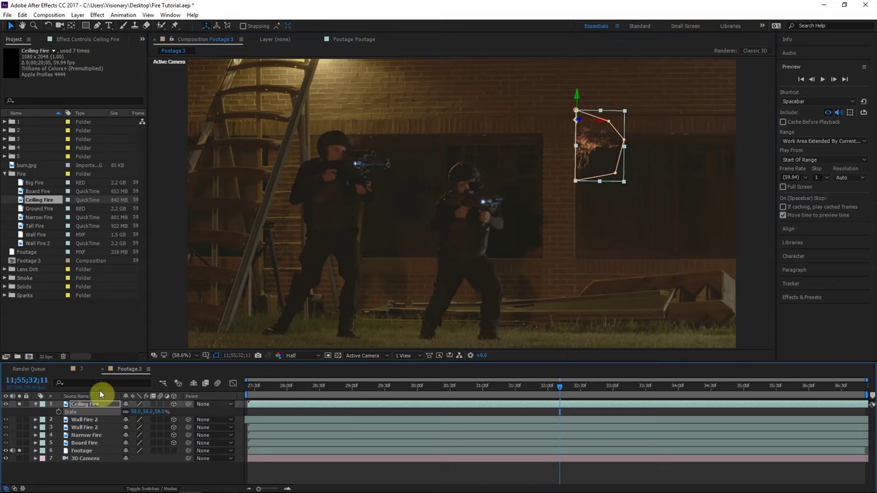
Step: Unsolo the layers and move Ceiling Fire up so that it blends into the upper end of the column flames
left_click(19, 409)
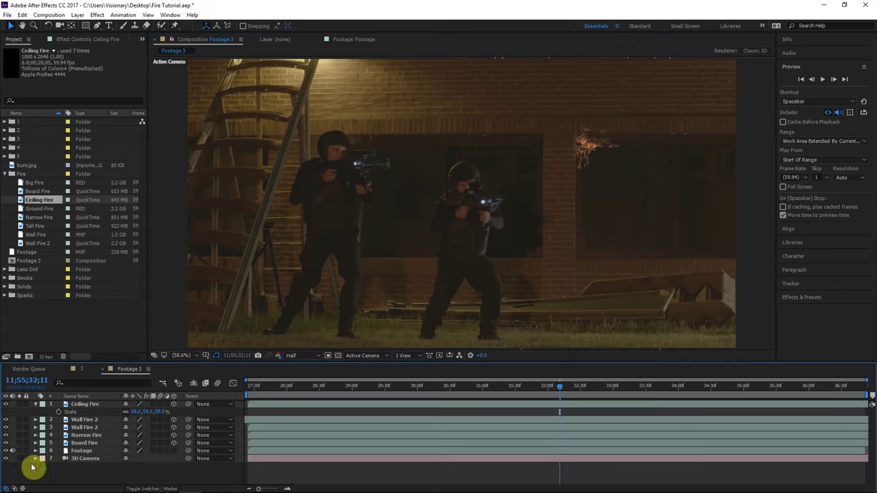
left_click(7, 405)
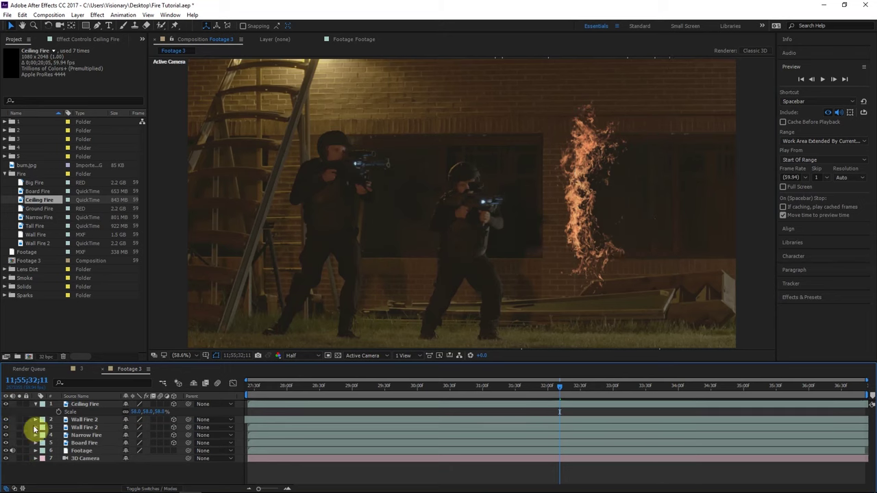
left_click(84, 405)
left_click_drag(591, 147, 591, 139)
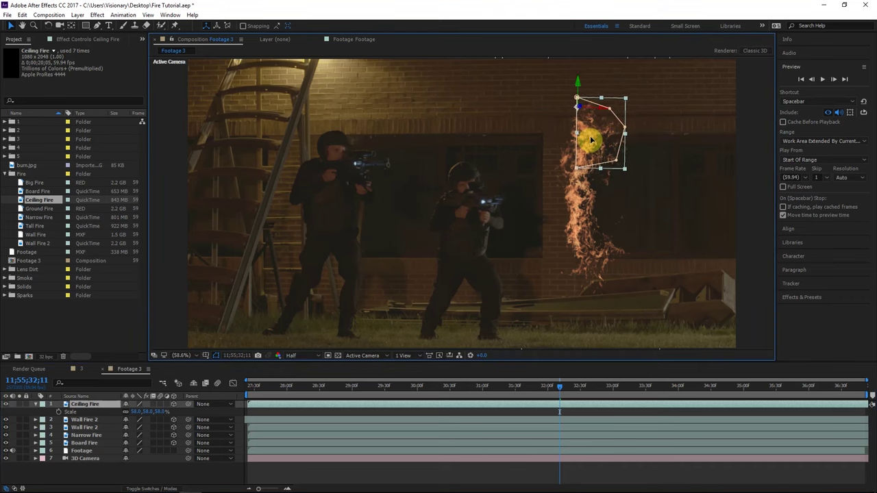
left_click(547, 412)
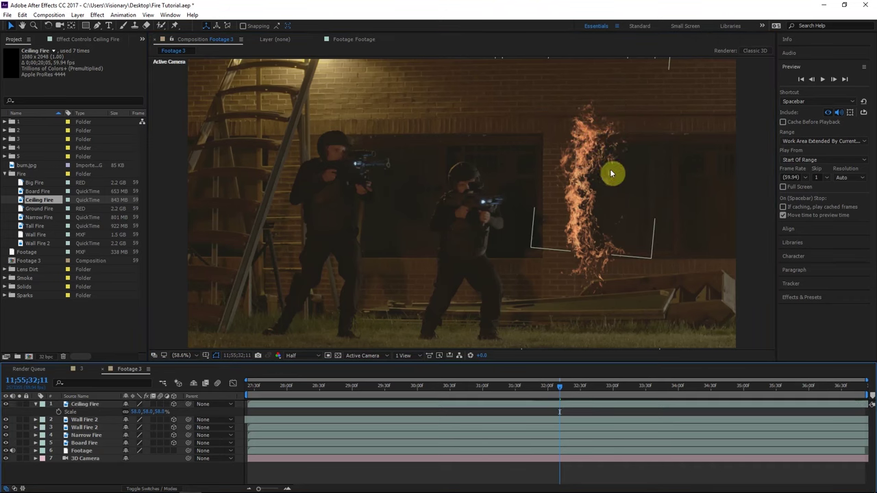
Step: At 11;55;32;28, nudge the Ceiling Fire layer slightly down against the column flames and collapse its properties
left_click(579, 388)
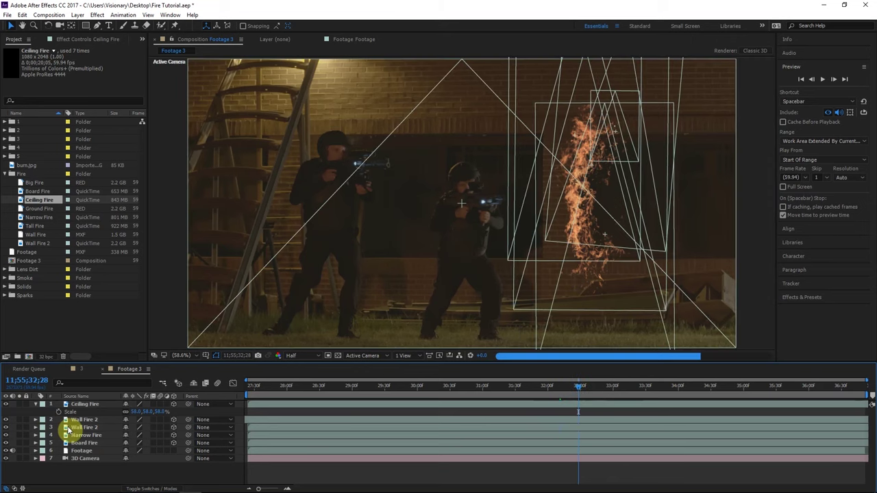
left_click(97, 405)
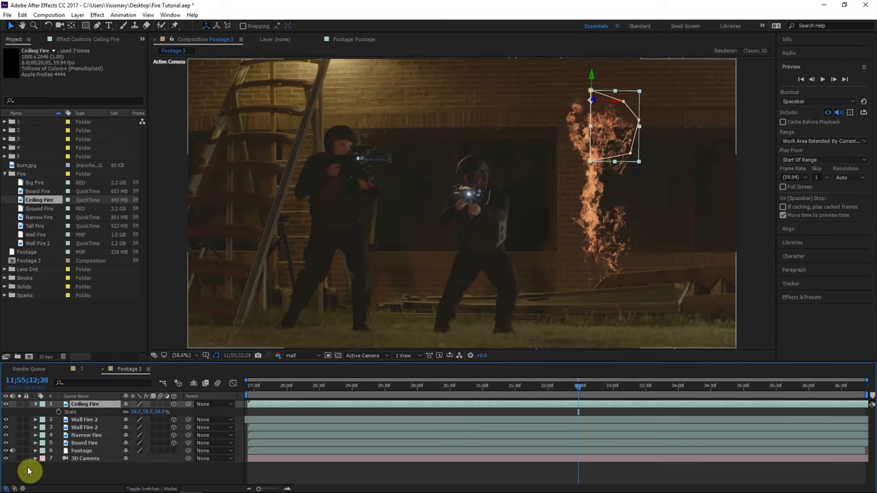
left_click(35, 404)
left_click(135, 471)
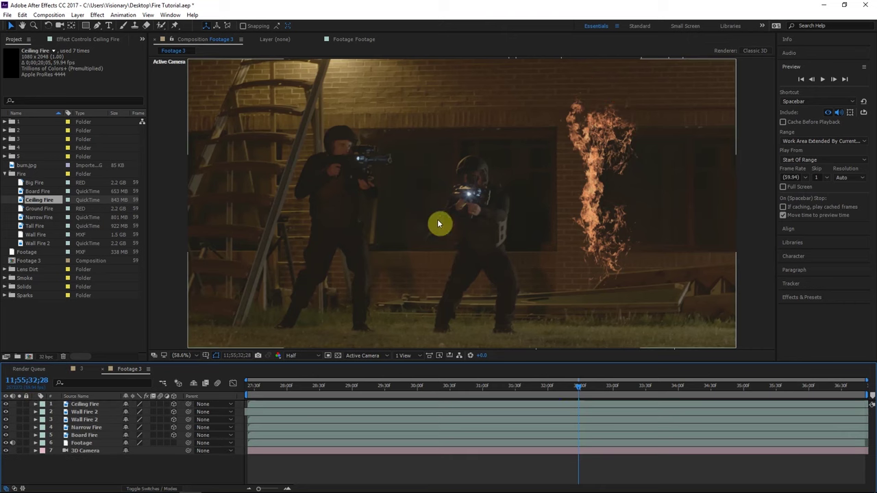
left_click(84, 404)
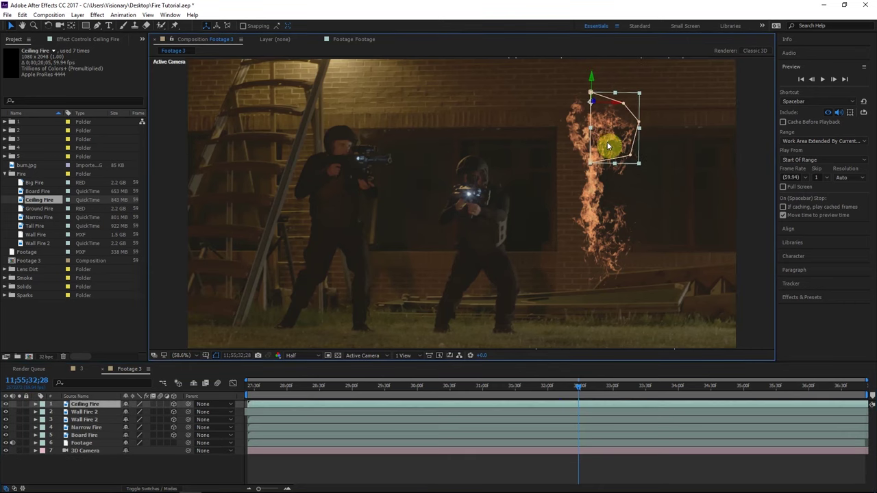
left_click(492, 474)
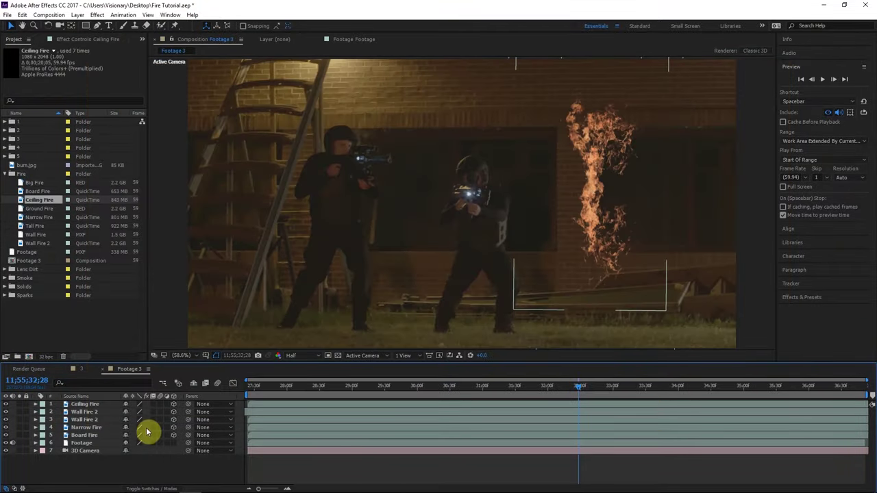
left_click(619, 284)
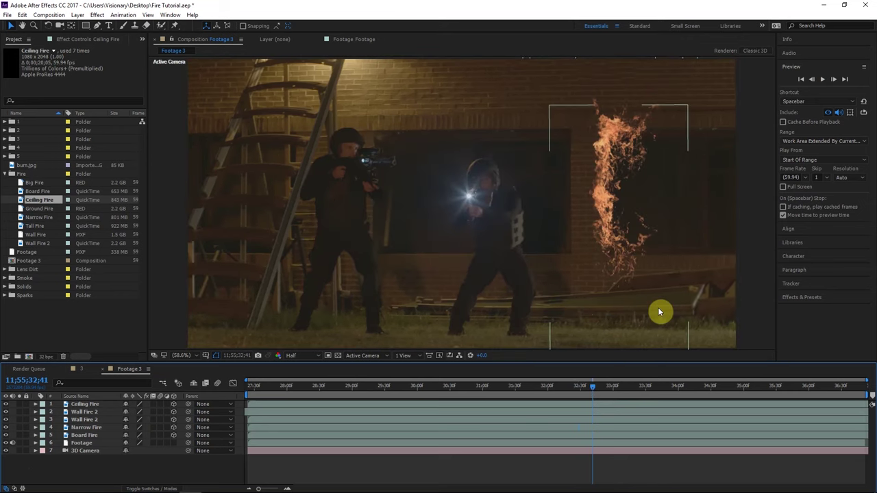
left_click_drag(585, 288, 603, 213)
left_click(300, 409)
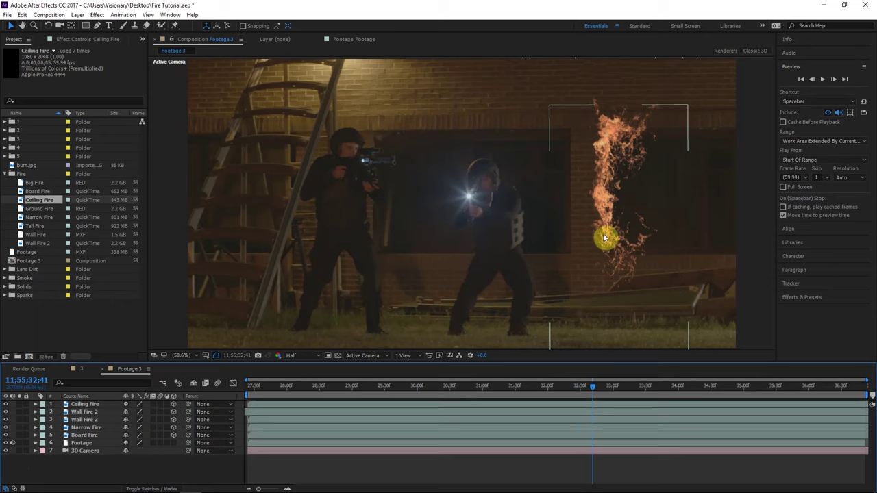
Step: Add the Big Fire clip as the uppermost layer, make it 3D, scale it to 56%, and move it left and down
left_click_drag(41, 185, 269, 404)
left_click_drag(457, 265, 601, 232)
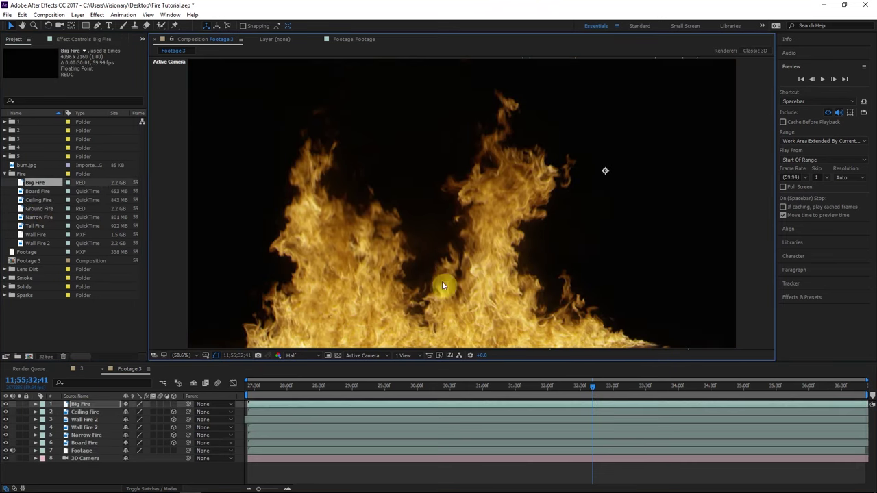
left_click(173, 405)
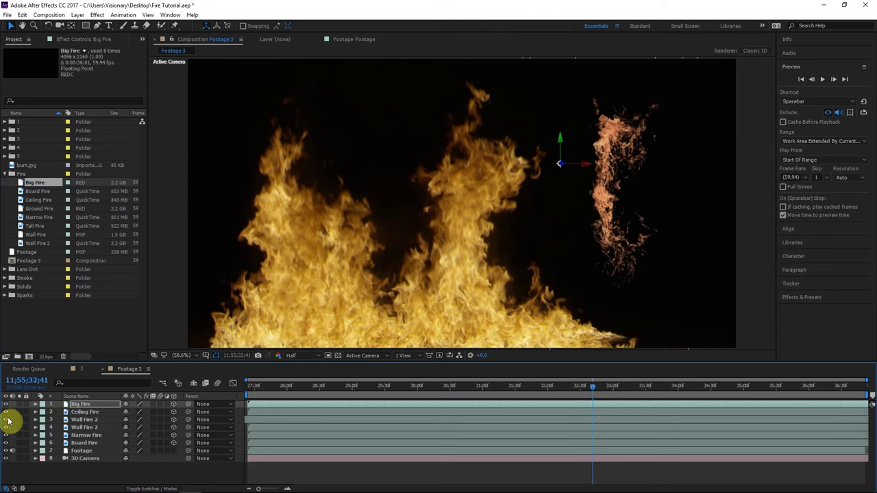
key("F4")
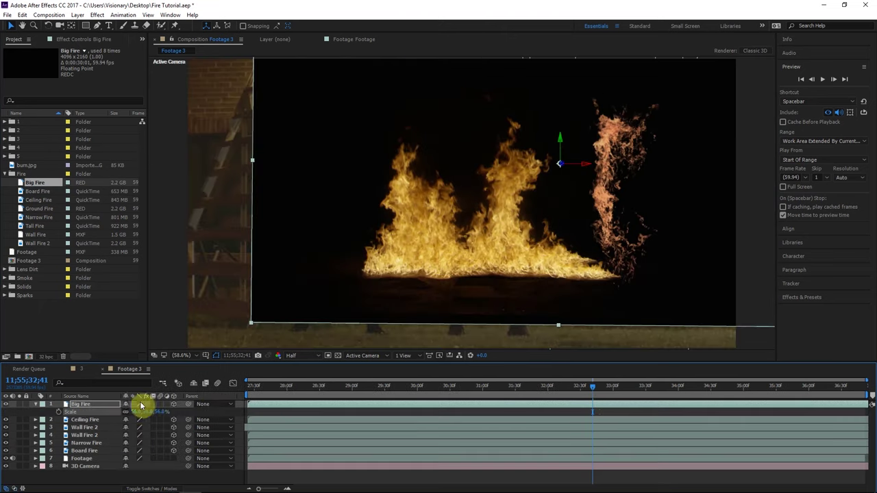
left_click_drag(437, 301, 400, 313)
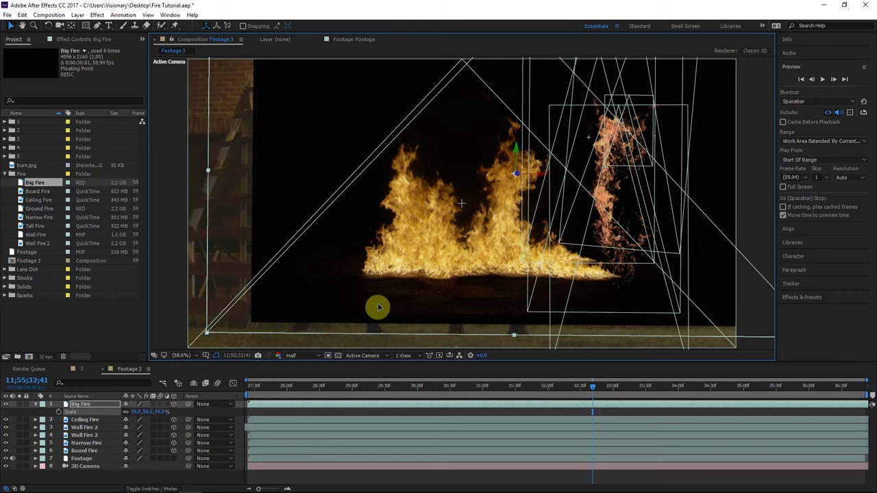
left_click_drag(444, 278, 440, 290)
Step: With Big Fire soloed and the preview exposure raised to +8.1, apply the Levels effect and set its Input Black to 0.0157
left_click(18, 404)
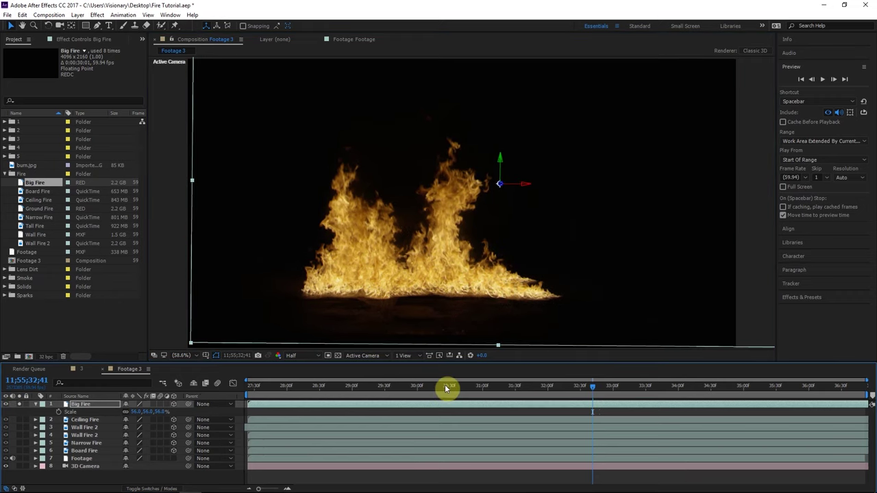
left_click_drag(480, 355, 425, 327)
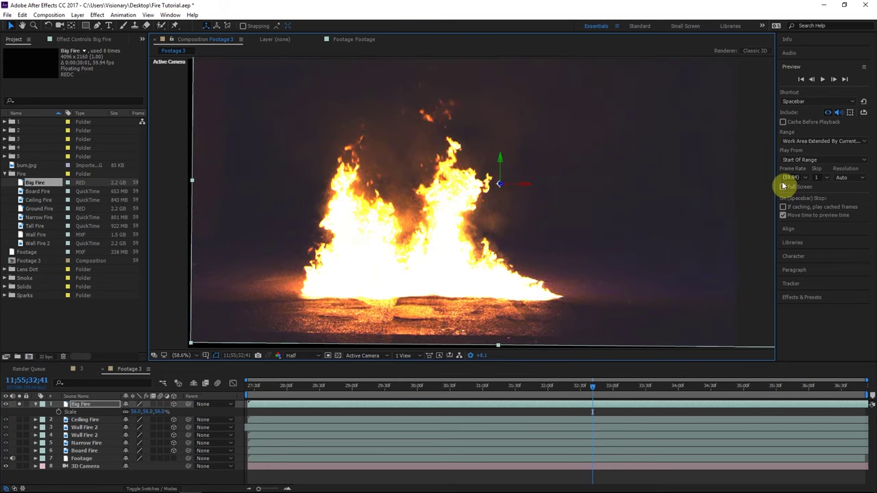
left_click(803, 68)
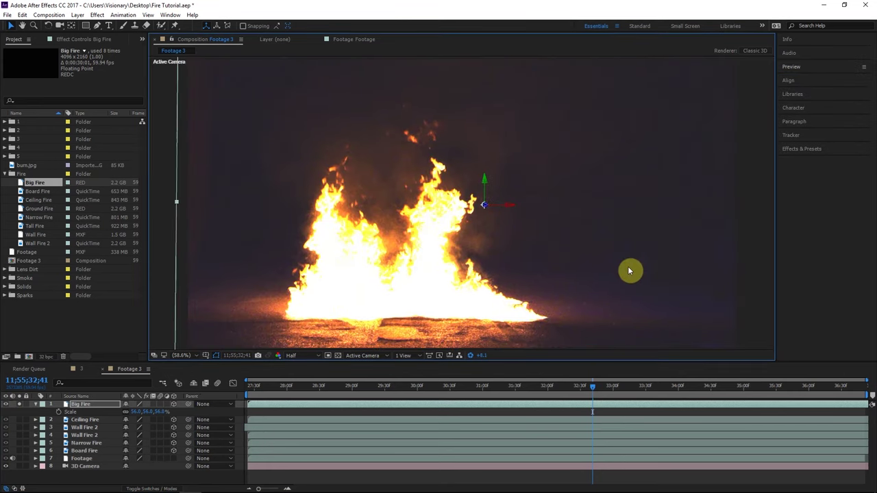
left_click(796, 149)
left_click(812, 160)
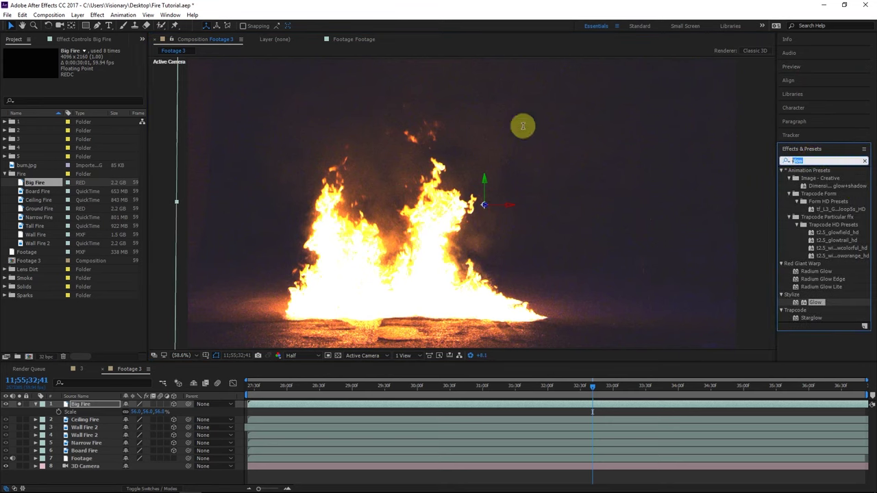
type("level")
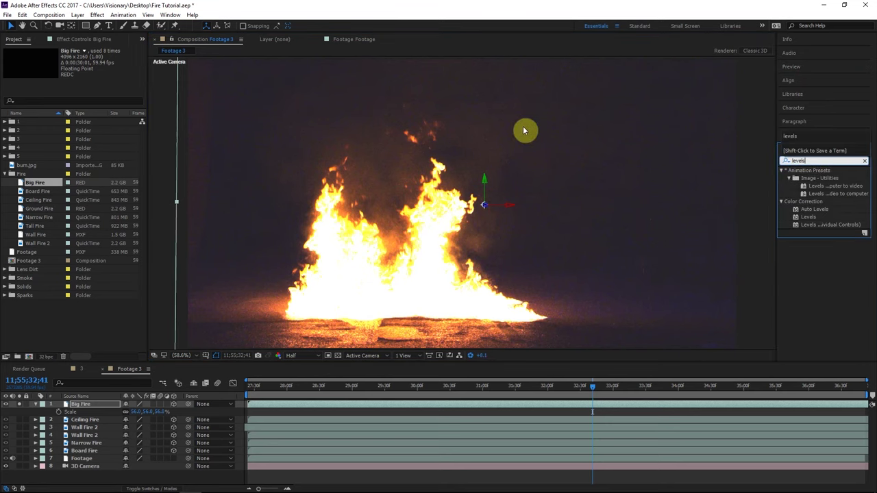
type("s")
double_click(809, 217)
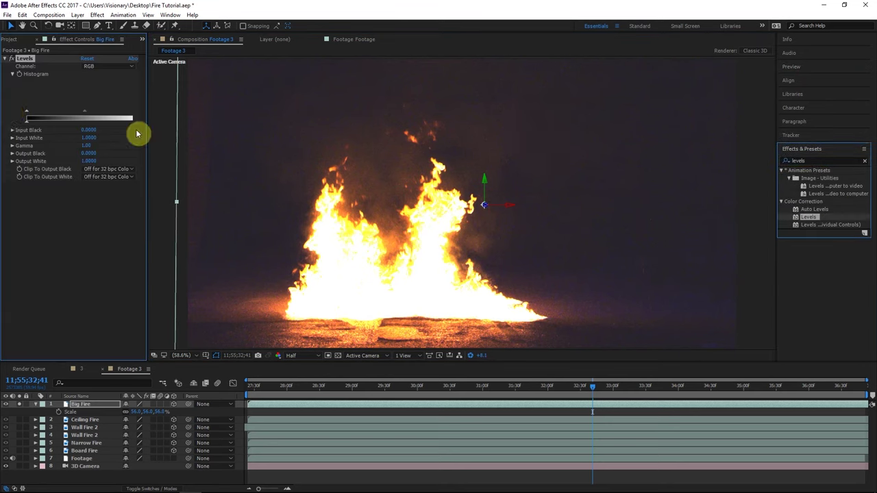
left_click(31, 108)
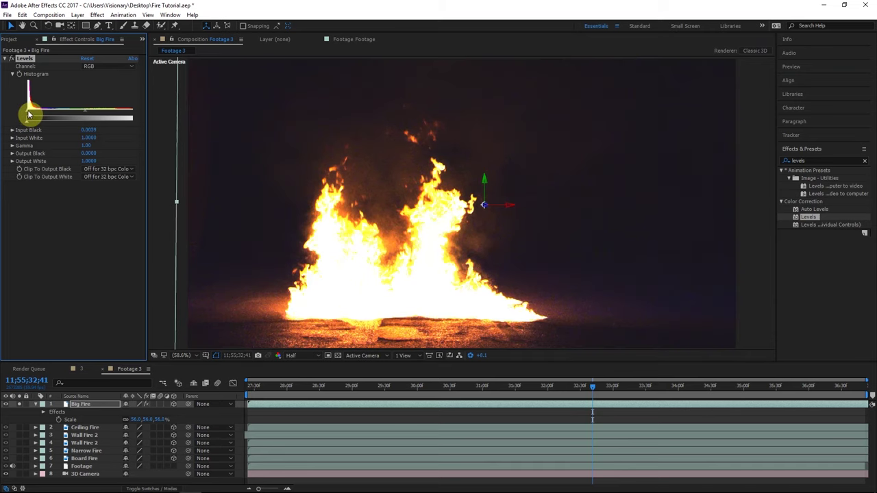
left_click_drag(28, 115, 30, 115)
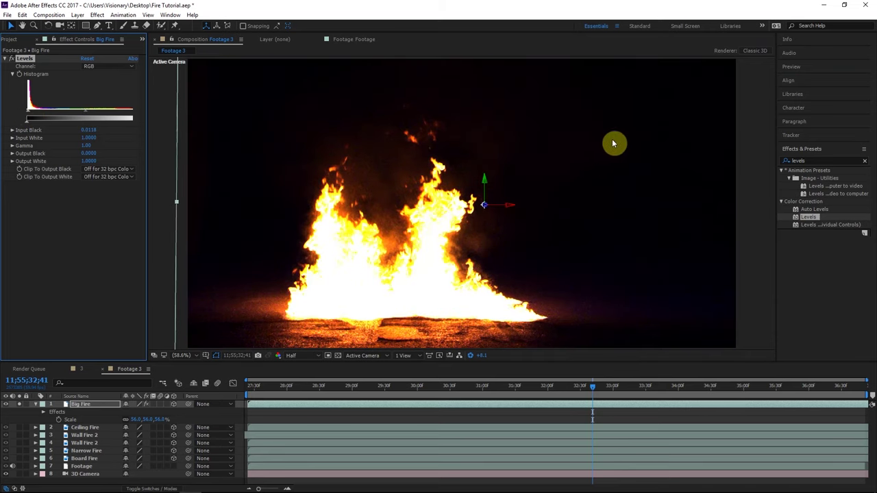
Step: Move Big Fire up and subtract the ground below its flames with a rectangular mask feathered by 172 pixels
left_click_drag(318, 211, 331, 160)
key("q")
left_click_drag(160, 348, 704, 289)
left_click(134, 420)
left_click(167, 375)
key("f")
left_click_drag(135, 423, 210, 419)
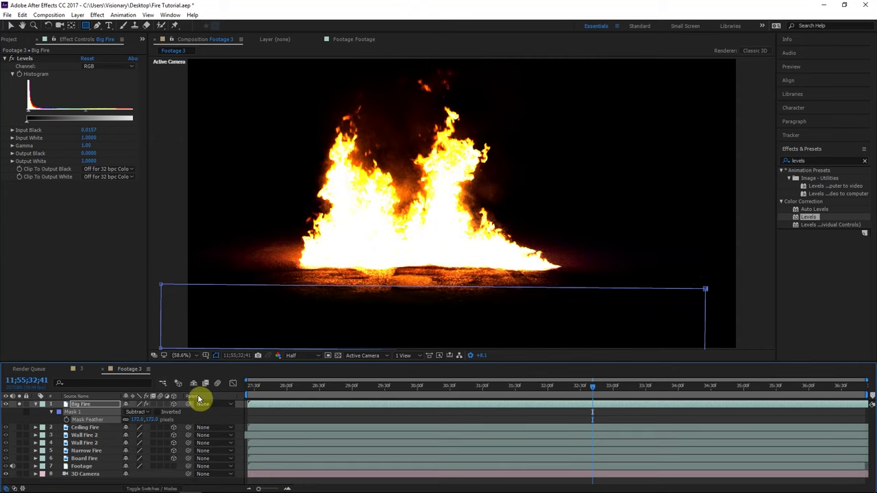
Step: Unsolo Big Fire with the layer blend modes displayed, and reset the preview exposure to 0
left_click(21, 406)
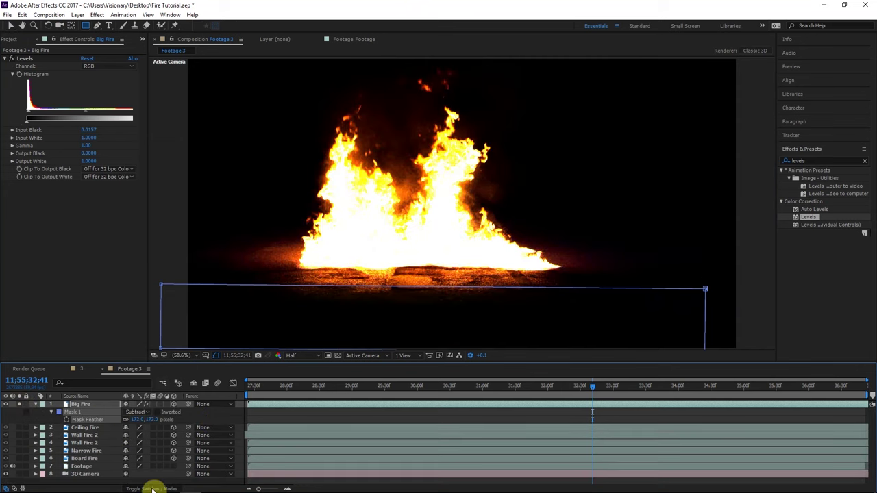
left_click(152, 489)
left_click(20, 405)
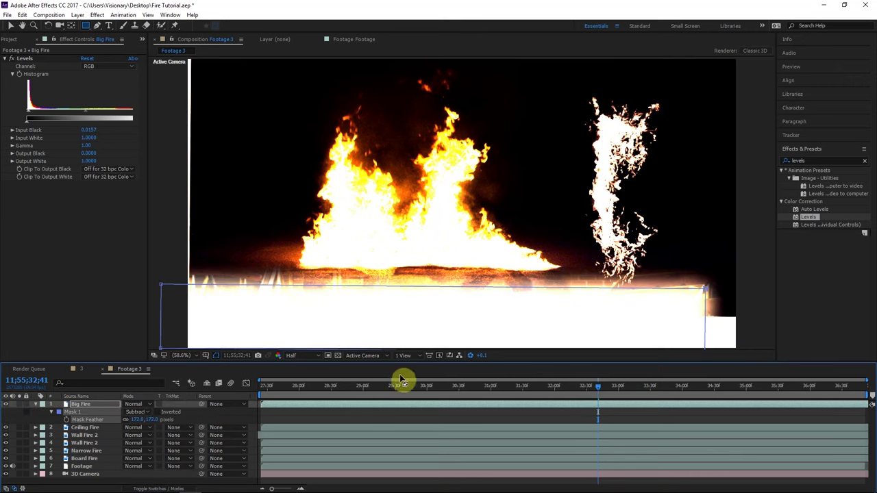
left_click(470, 355)
Step: Set Big Fire's blending mode to Screen and move the layer down and across to the narrow fire at the right-hand window
left_click(10, 25)
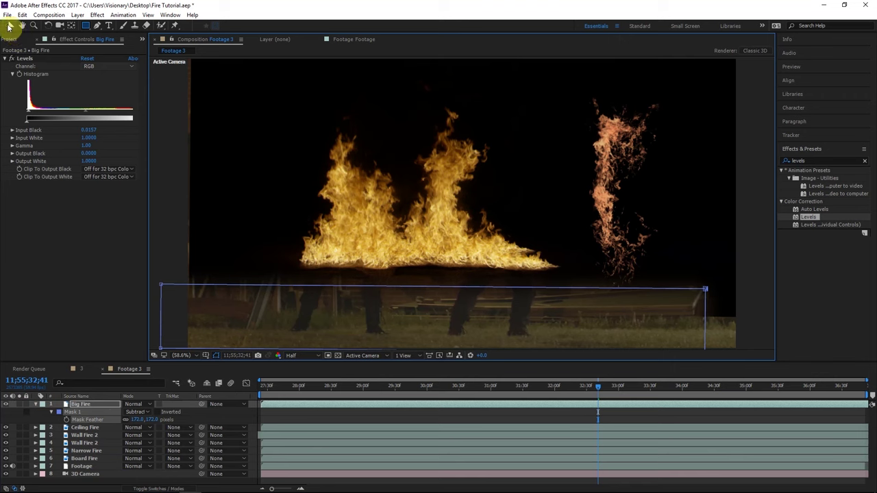
left_click_drag(427, 192, 445, 225)
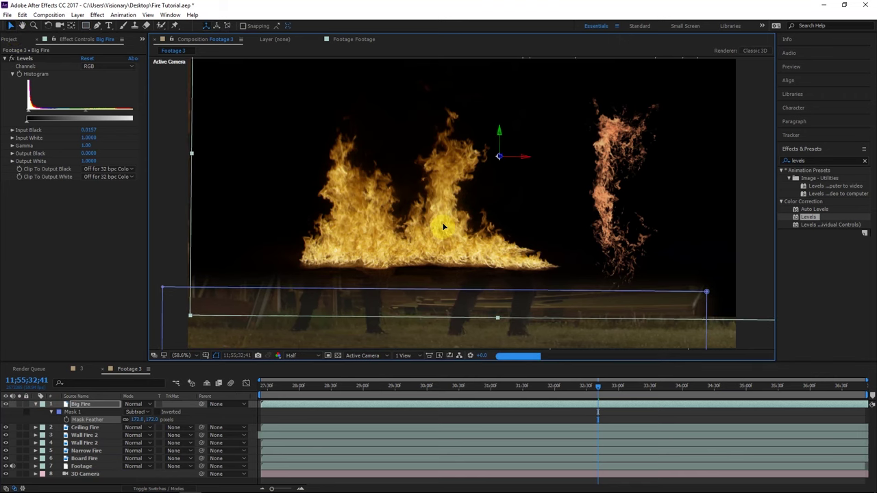
left_click(135, 406)
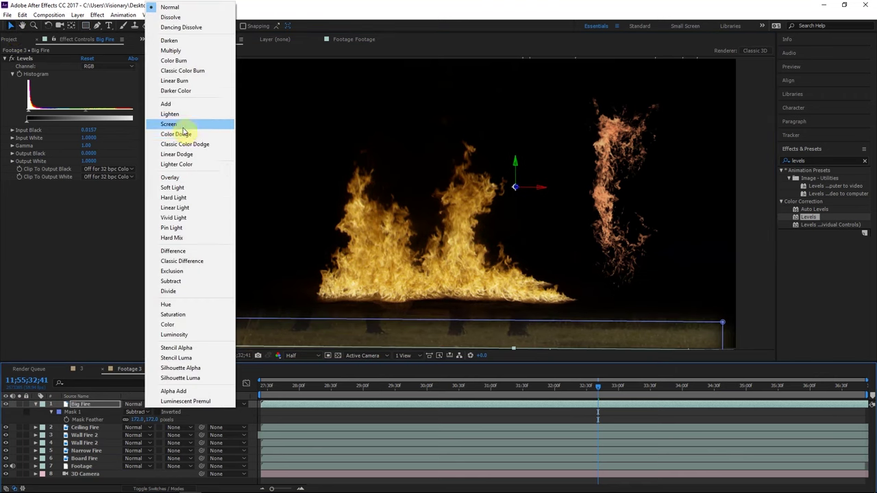
left_click(217, 132)
left_click_drag(517, 264, 592, 275)
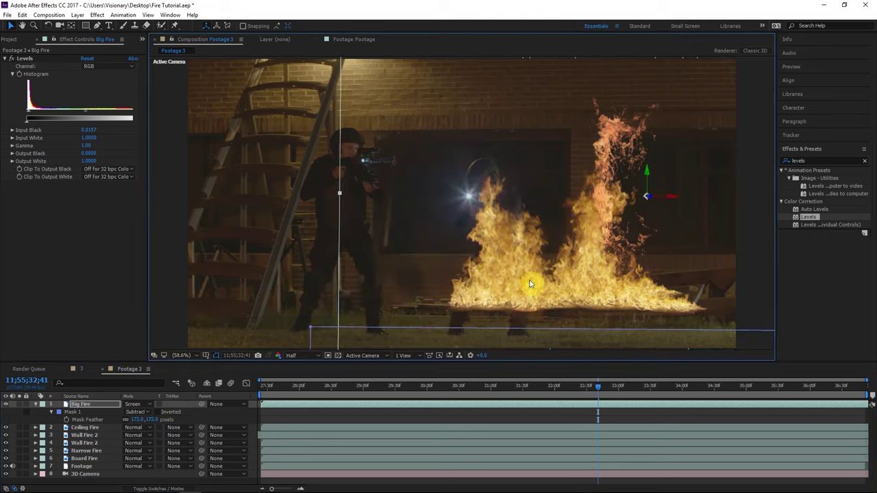
left_click(132, 405)
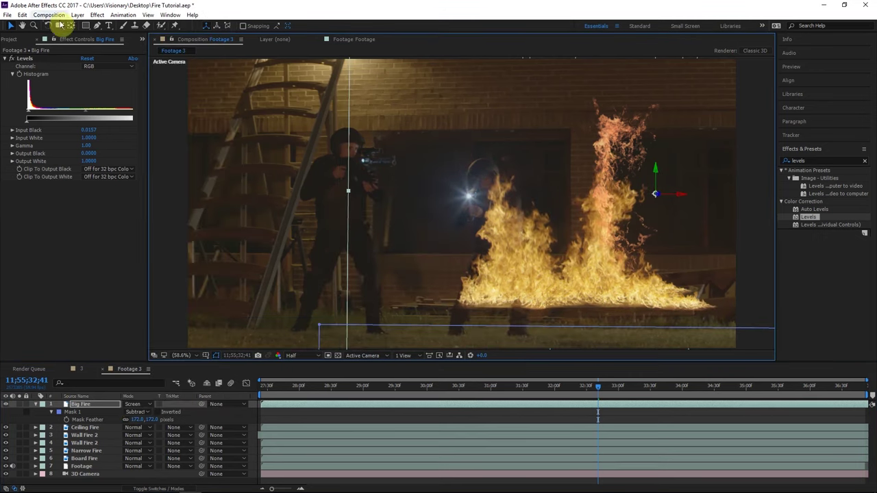
Step: Move Big Fire's anchor point to the base of its flames
left_click(71, 25)
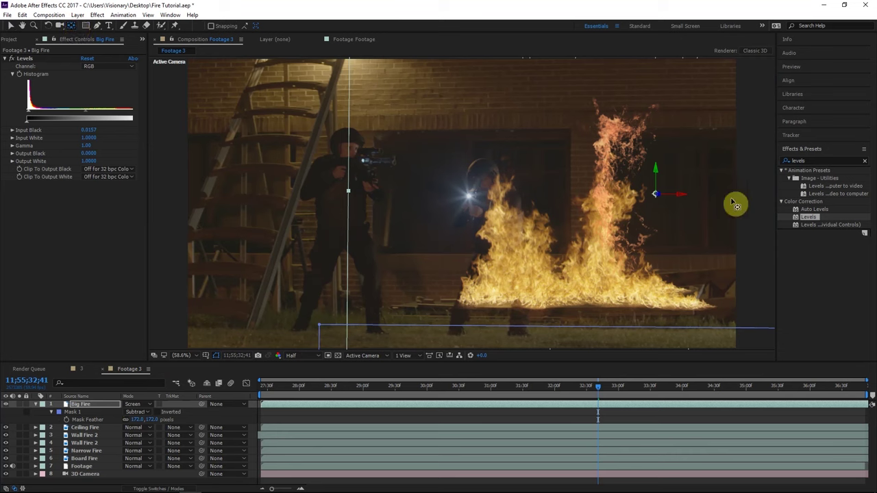
left_click_drag(656, 199, 607, 241)
left_click_drag(578, 283, 568, 290)
left_click(61, 26)
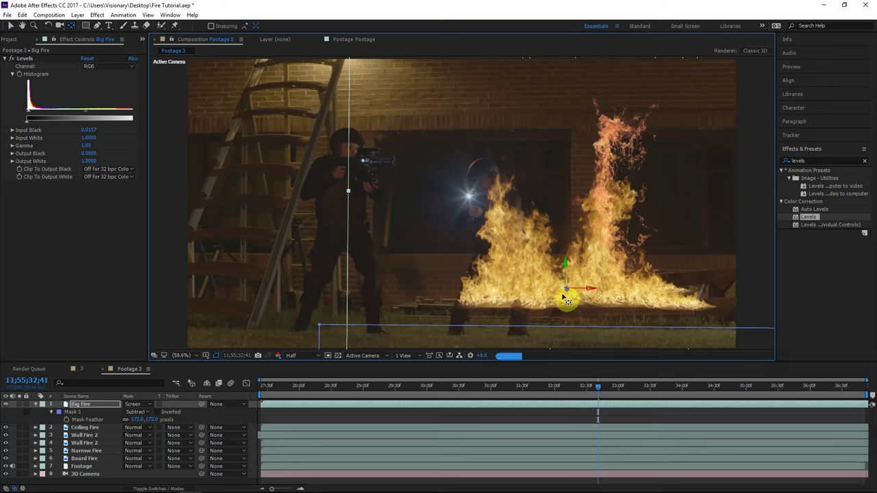
Step: Flip the Big Fire layer horizontally
right_click(639, 233)
mouse_move(666, 159)
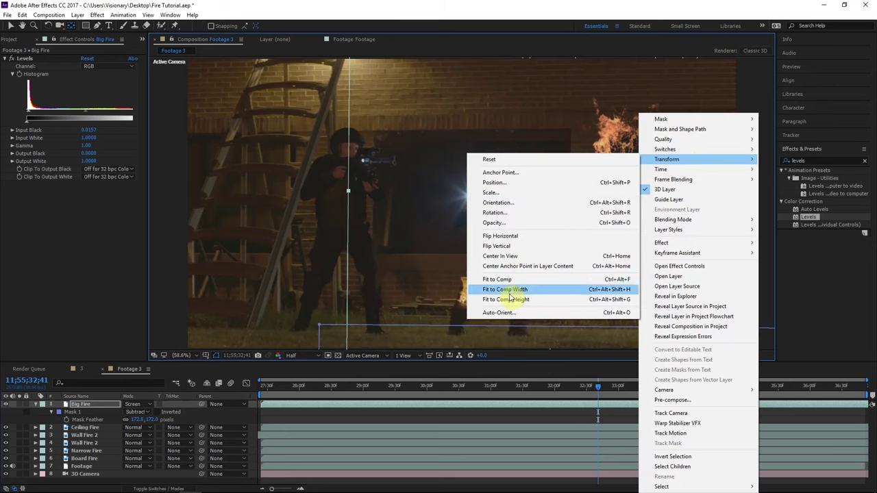
left_click(520, 237)
left_click(10, 26)
left_click(541, 285)
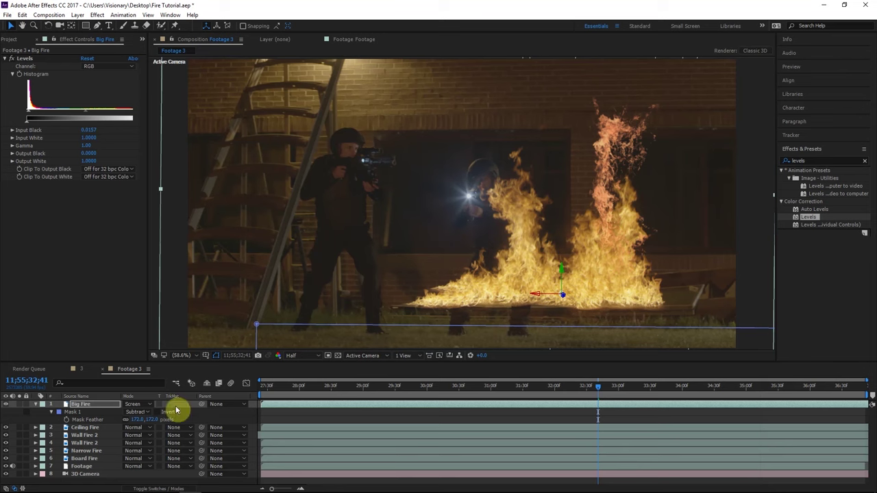
Step: Scale Big Fire down to 32%, place it beneath the narrow fire, and rotate it slightly to sit on the boards
key("s")
left_click_drag(149, 412, 134, 411)
mouse_move(662, 288)
left_mouse_down()
mouse_move(693, 288)
mouse_move(677, 295)
left_mouse_up()
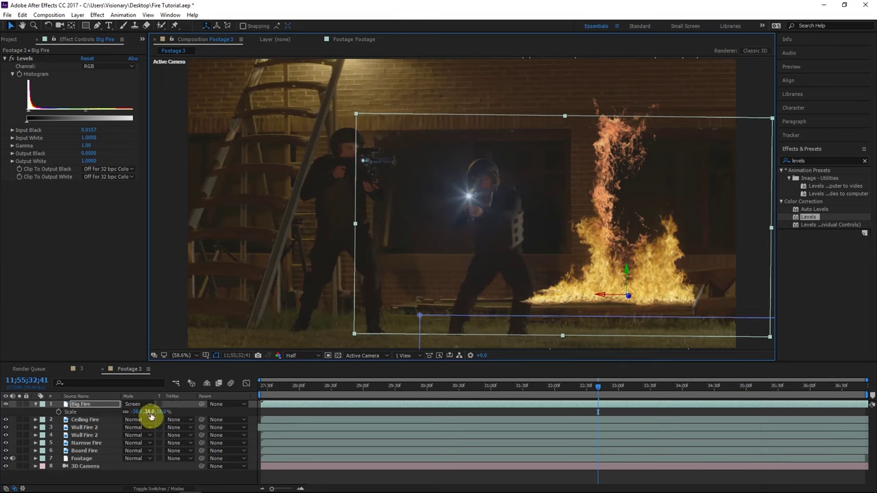
left_click_drag(152, 417, 147, 417)
left_click_drag(680, 281, 687, 283)
key("w")
left_click_drag(405, 142, 403, 149)
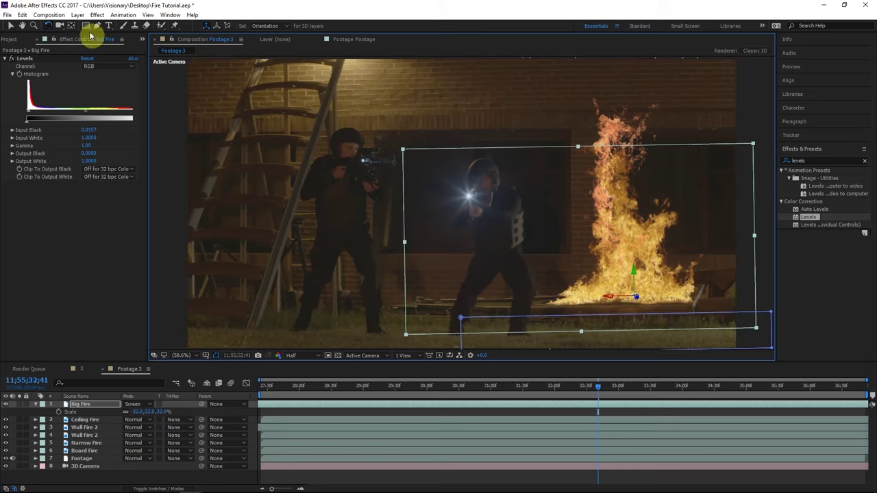
Step: Solo Big Fire and subtract its cut-off flame tips with a wide rectangular mask across the upper edge
left_click(19, 404)
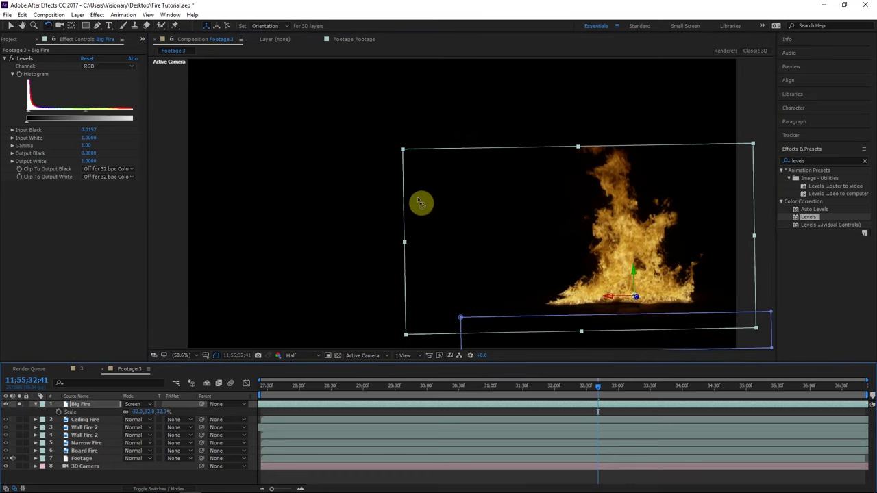
left_click(199, 410)
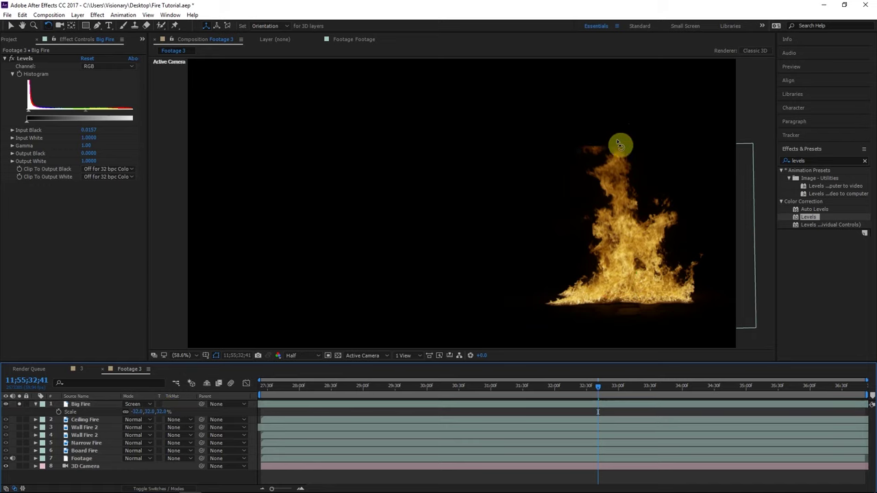
left_click(87, 25)
left_click(81, 404)
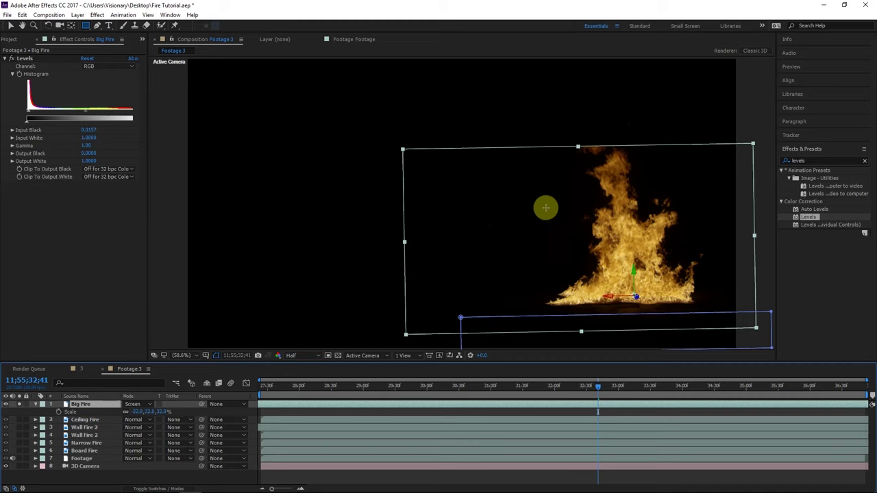
left_click_drag(343, 94, 696, 173)
left_click_drag(780, 170, 802, 176)
left_click(133, 419)
Step: Feather Big Fire's second mask by 477 pixels, then unsolo the layer and collapse the expanded layer properties
left_click(154, 370)
left_click(89, 436, "shift")
key("f")
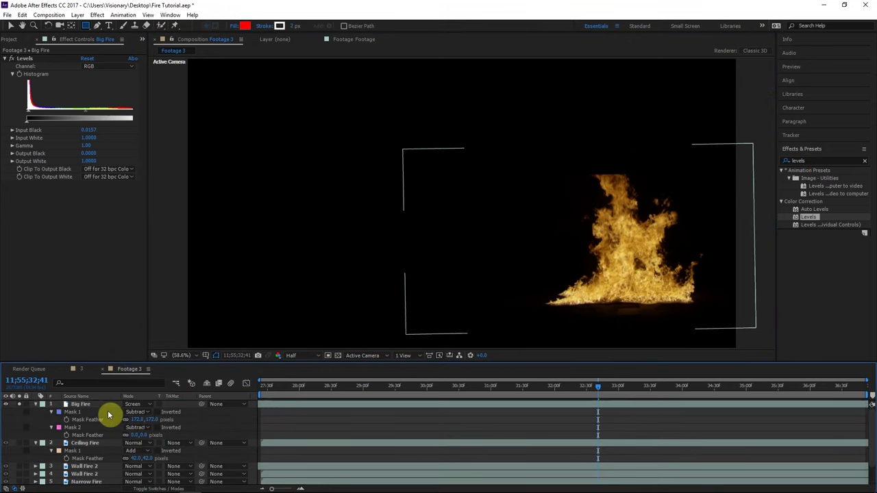
left_click_drag(141, 434, 340, 419)
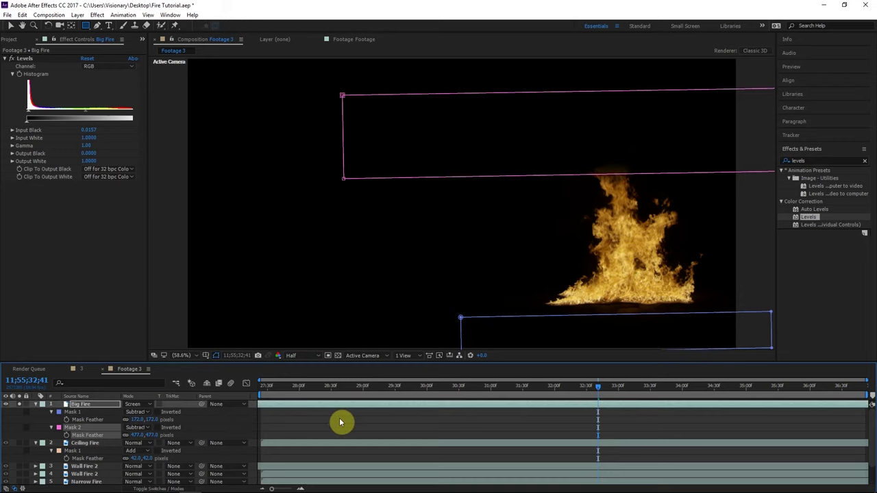
left_click(222, 429)
left_click(19, 409)
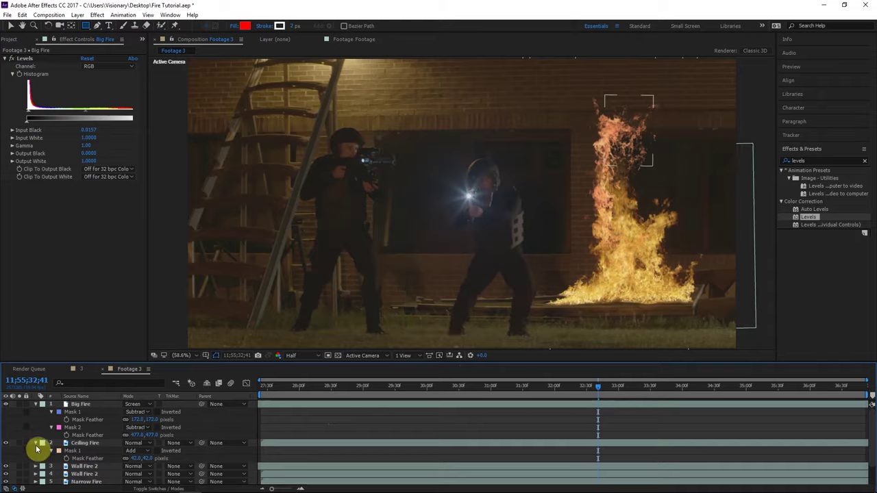
left_click(35, 443)
left_click(36, 404)
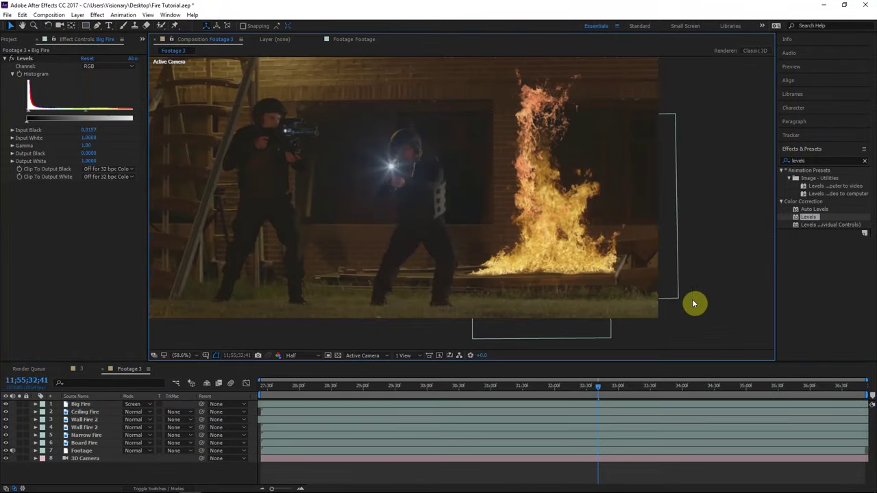
Step: Add the Ground Fire clip as the uppermost layer, scale it to 34%, make it 3D, and move it over Big Fire's base
left_click(12, 39)
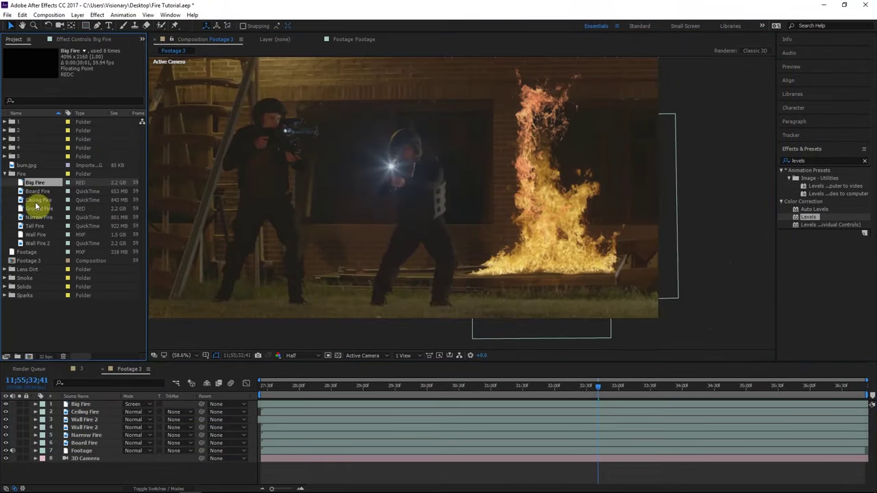
left_click_drag(39, 208, 105, 403)
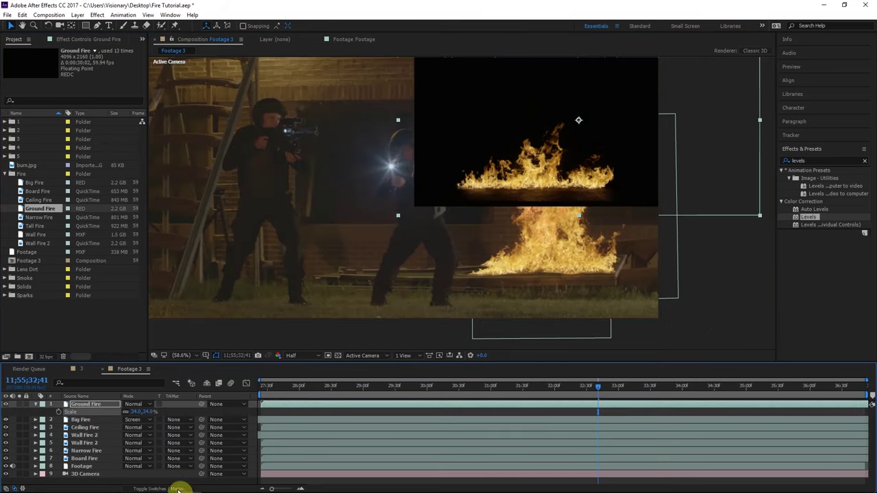
left_click(181, 486)
left_click(175, 405)
left_click_drag(559, 180, 626, 260)
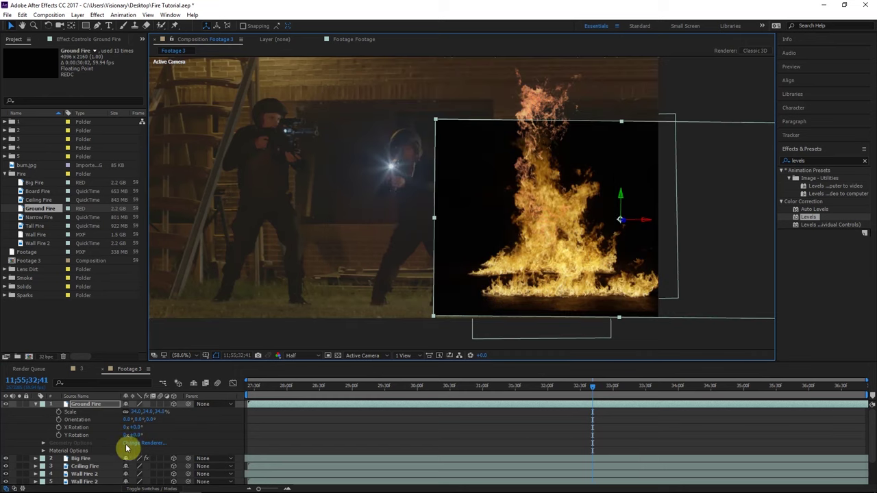
Step: Solo Ground Fire, move it fully into the frame, and apply Levels with Input Black at 0.0314
left_click(19, 407)
left_click_drag(640, 244, 537, 201)
left_click(809, 216)
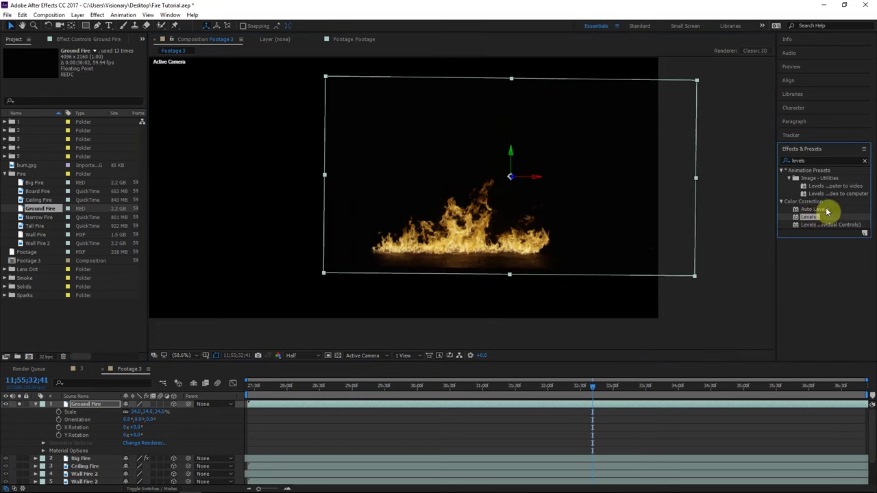
left_click_drag(812, 218, 479, 201)
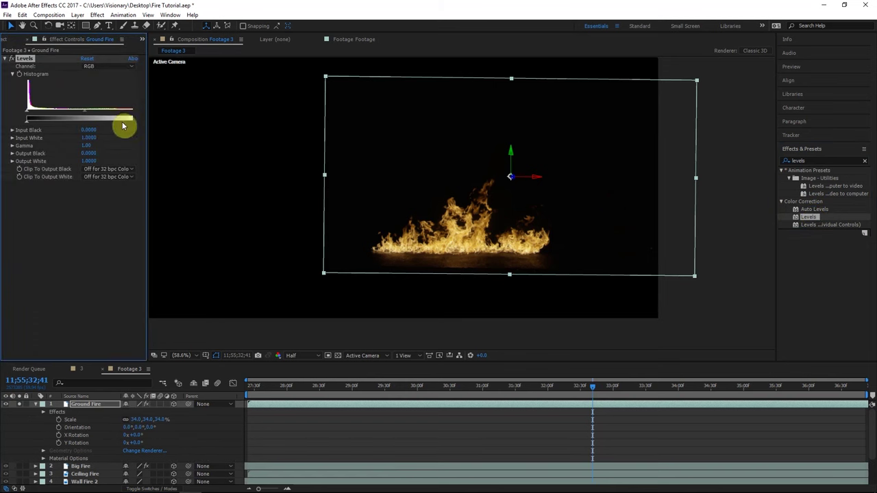
left_click_drag(30, 114, 31, 114)
Step: Subtract the ground below Ground Fire's flames with a rectangular mask feathered by 67 pixels
left_click(86, 25)
mouse_move(276, 327)
left_mouse_down()
mouse_move(581, 254)
mouse_move(588, 261)
left_mouse_up()
key("f")
left_click_drag(132, 421, 164, 420)
left_click(137, 412)
Step: Unsolo Ground Fire, blend it with Screen mode, and move it onto the grass in front of Big Fire
left_click(19, 404)
key("F4")
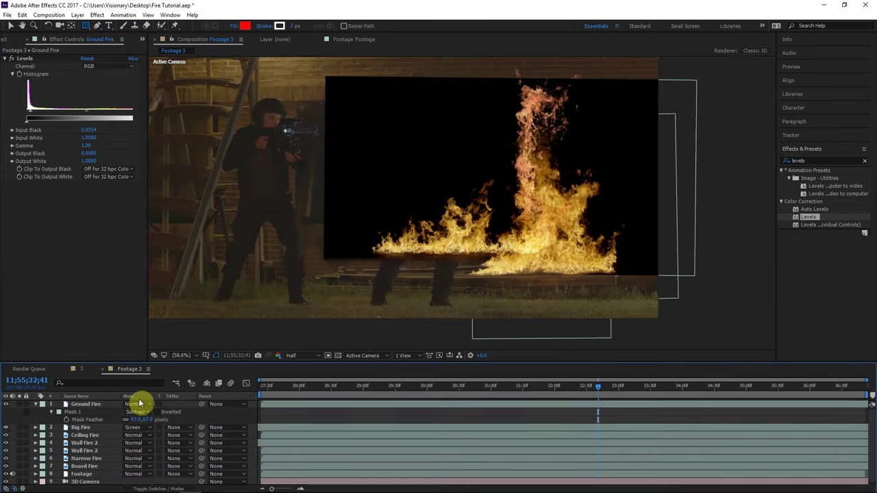
left_click(141, 404)
left_click(175, 124)
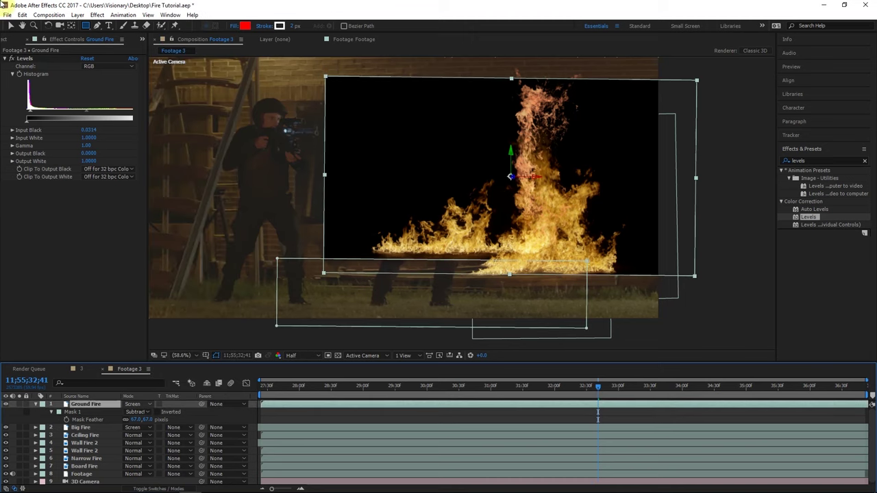
left_click(10, 26)
left_click_drag(433, 210, 579, 252)
right_click(579, 254)
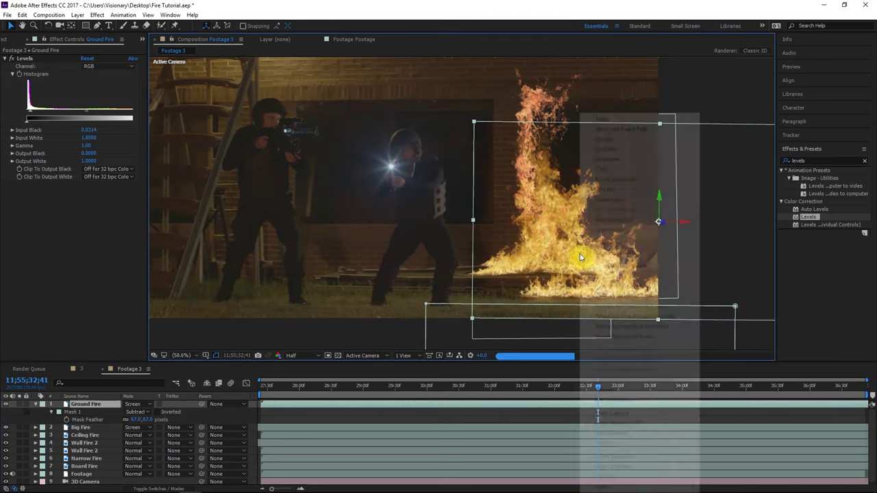
left_click(188, 420)
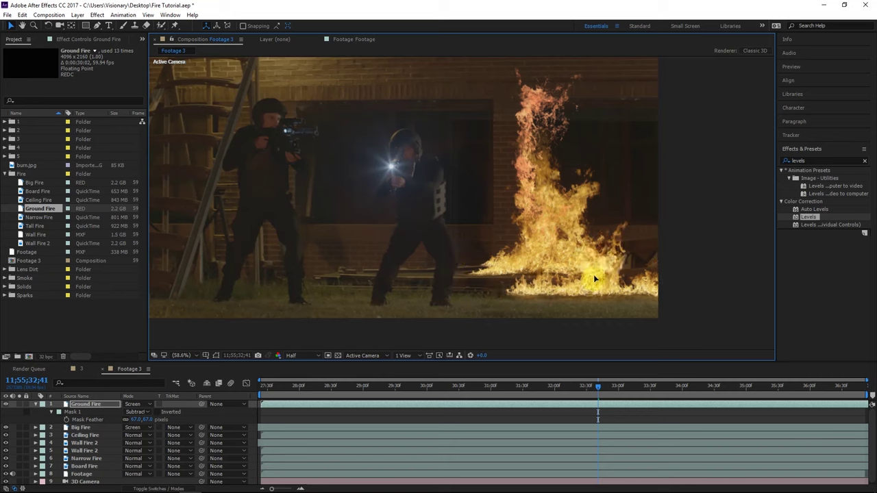
Step: Duplicate Ground Fire, scale the copy to 100%, and move it into the foreground in front of the two men
left_click(35, 406)
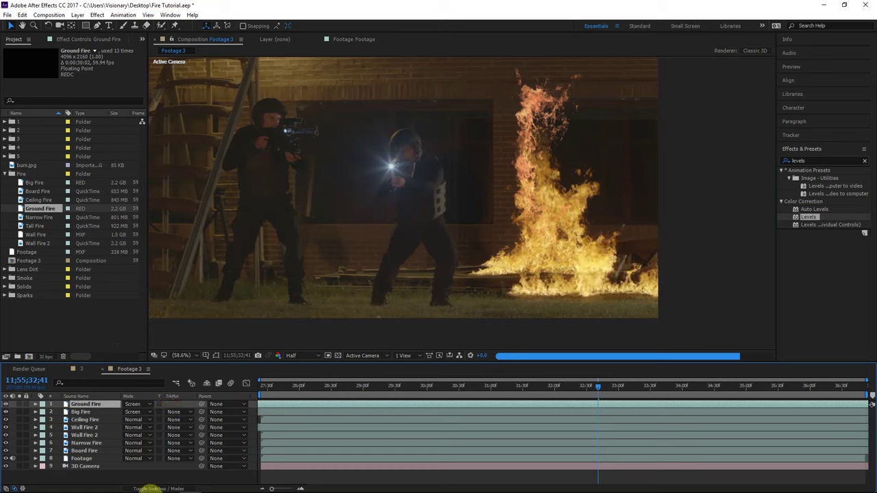
key("ctrl+d")
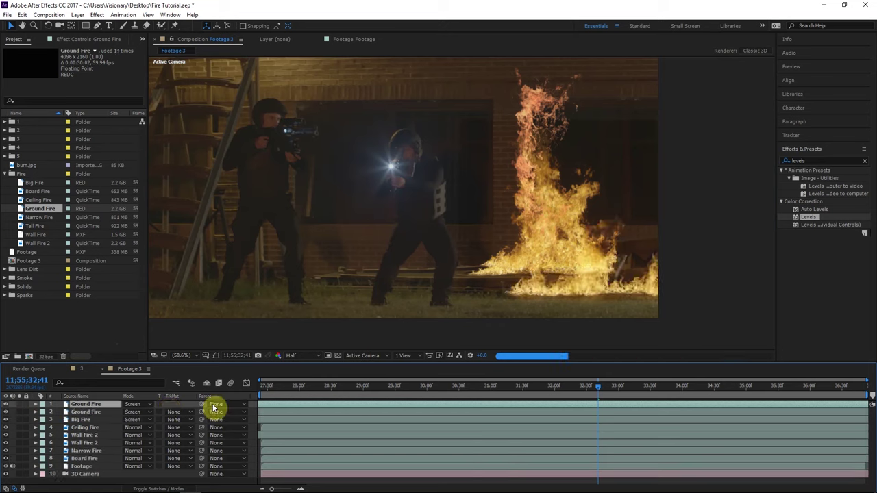
key("s")
left_click(216, 355)
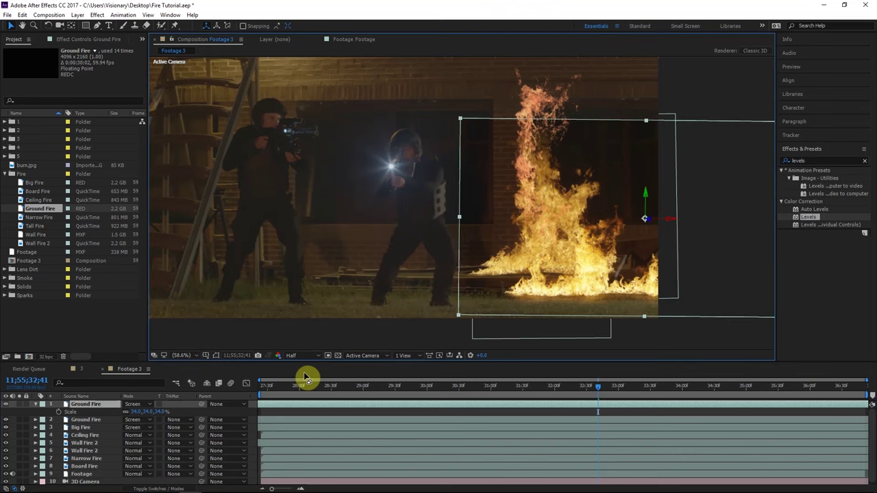
mouse_move(147, 416)
left_mouse_down()
mouse_move(176, 407)
mouse_move(657, 405)
mouse_move(332, 416)
mouse_move(147, 411)
left_mouse_up()
left_click_drag(494, 308, 430, 261)
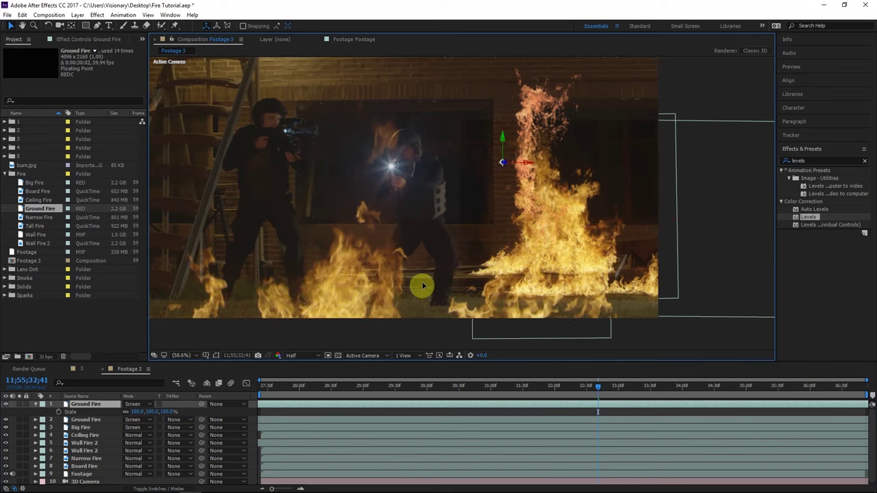
left_click_drag(501, 287, 501, 277)
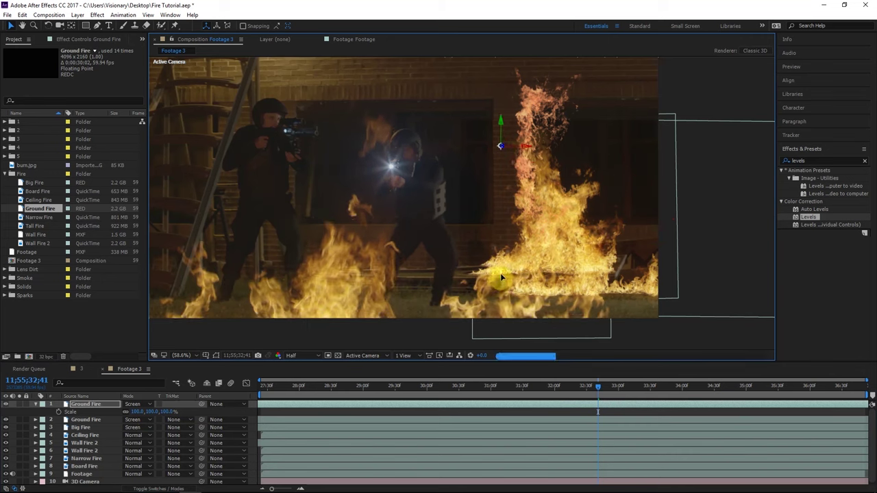
left_click(413, 316)
Step: Scale the duplicated Ground Fire to 85% and reposition it along the lower edge of the footage in front of the men
left_click(141, 412)
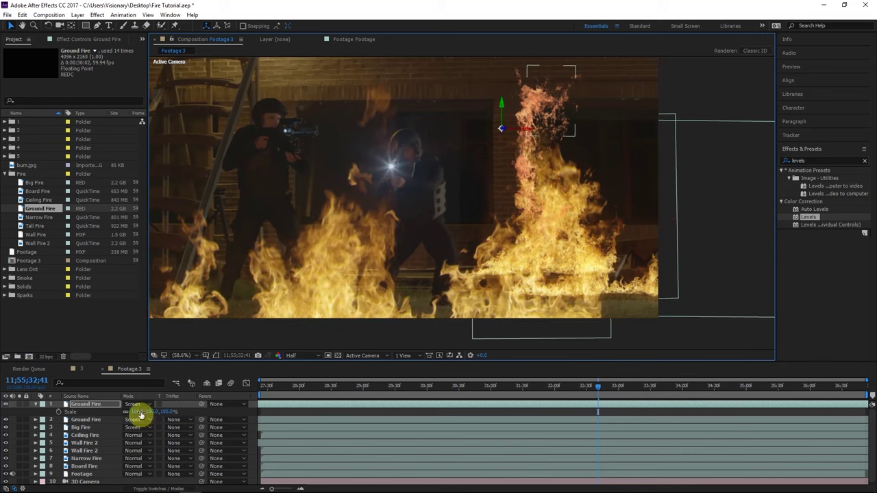
left_click(97, 412)
left_click_drag(495, 276, 506, 295)
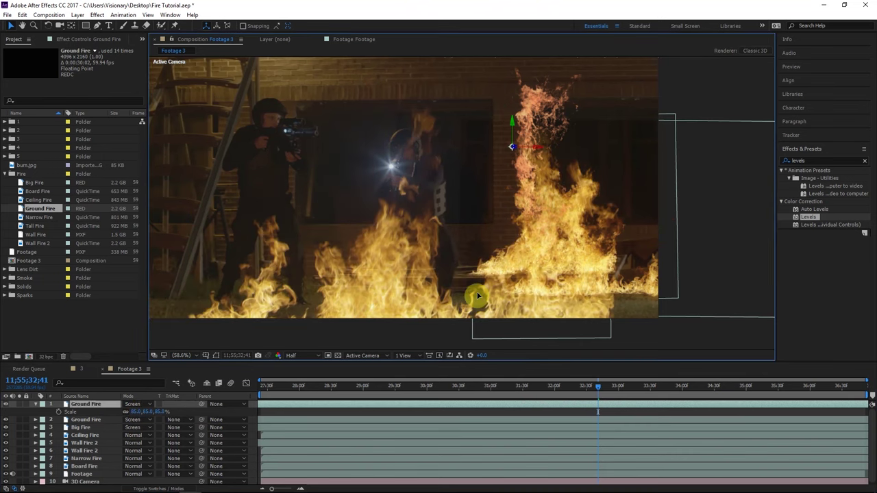
left_click_drag(548, 292, 480, 262)
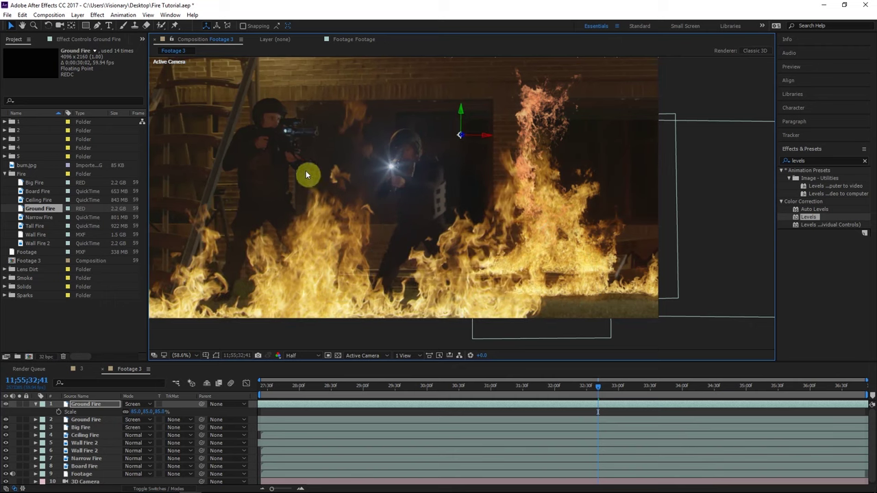
Step: Review the composited fires at an early frame and a later frame of the shot
left_click_drag(383, 201, 488, 247)
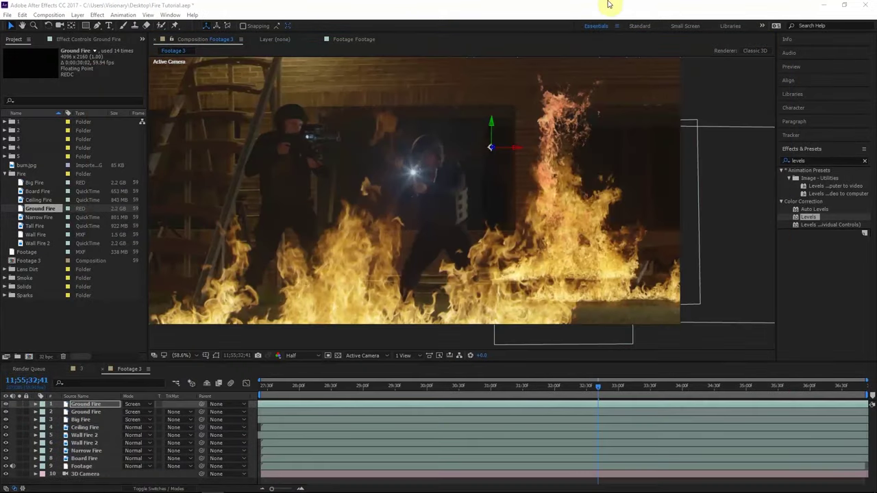
left_click(608, 4)
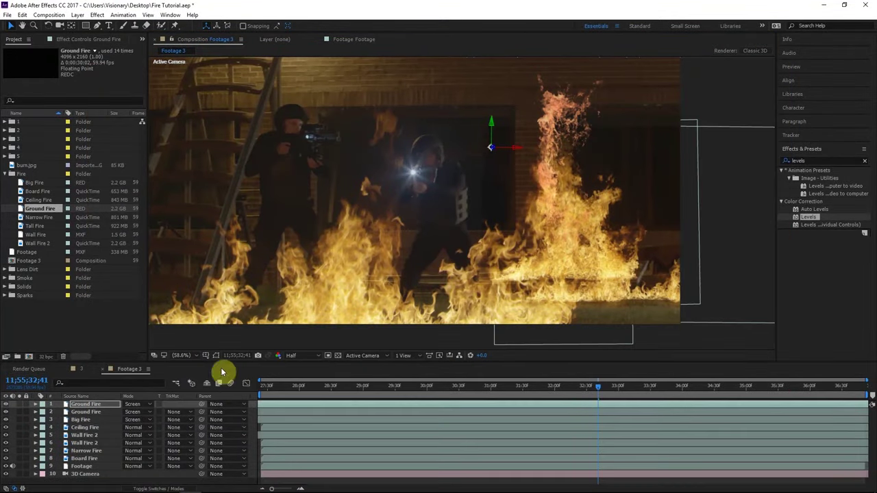
left_click(294, 386)
left_click_drag(299, 386, 613, 386)
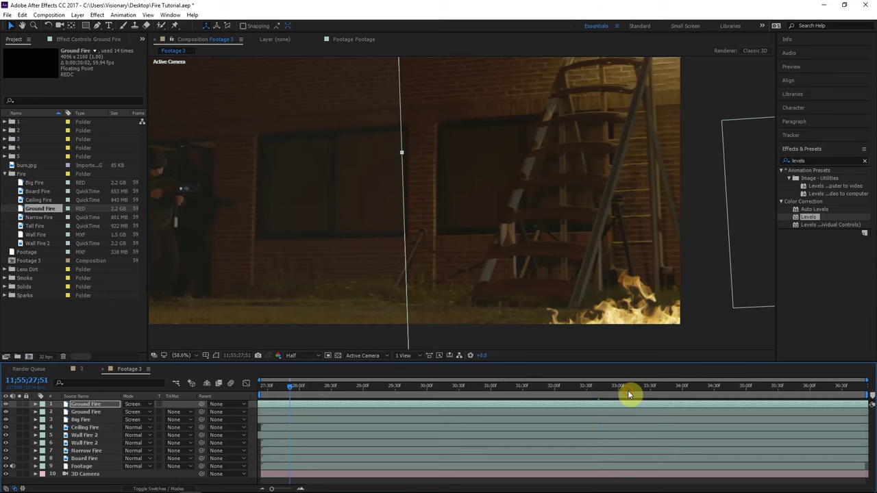
left_click(629, 394)
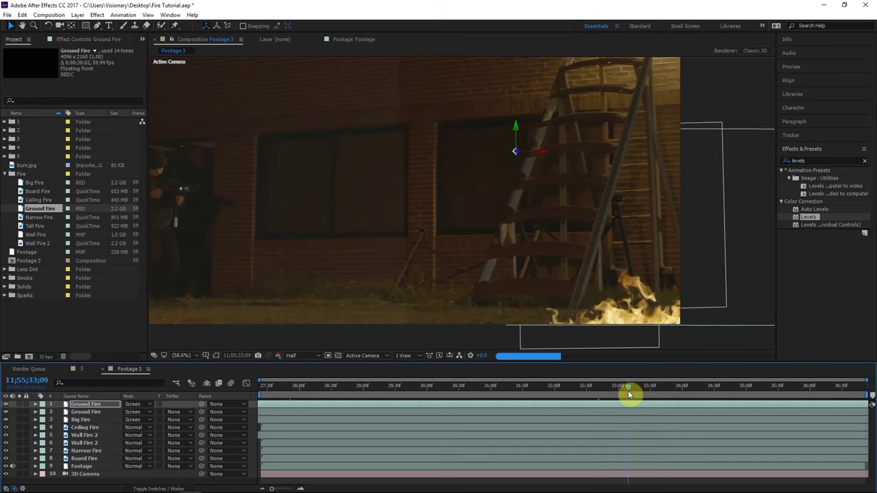
left_click(251, 406)
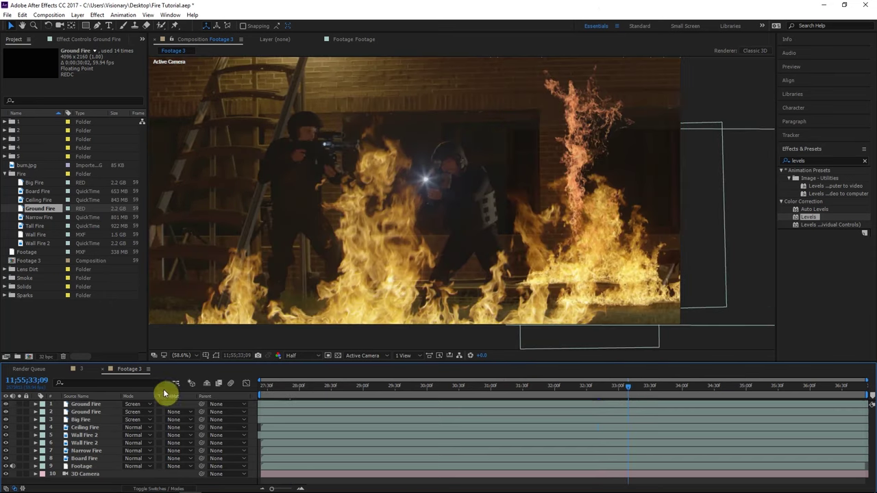
Step: Select all eight fire layers and trim the composition to its work area
left_click(84, 404)
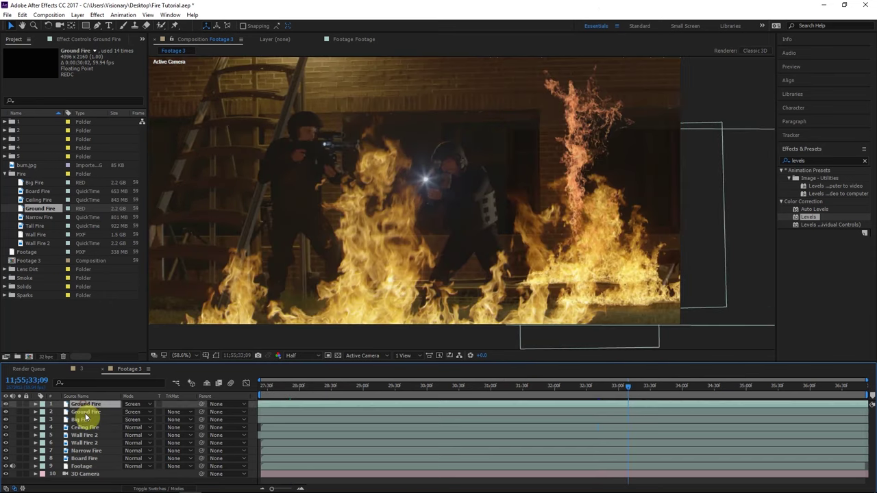
left_click(90, 459, "shift")
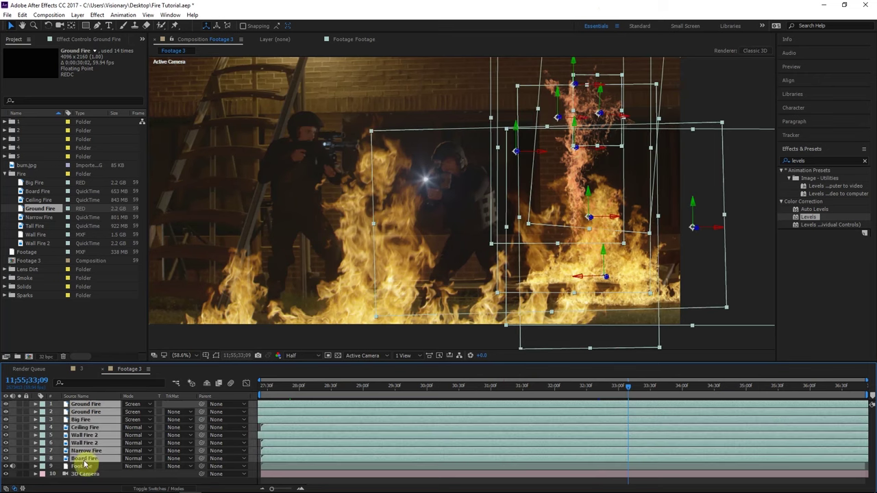
left_click(49, 14)
left_click(86, 72)
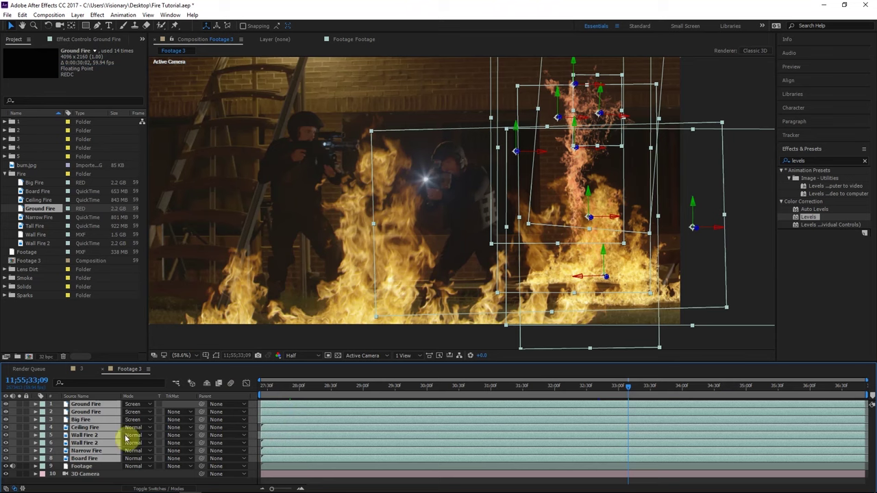
Step: Duplicate the 3D Camera layer and move the copy above Footage in the layer stack
left_click(85, 473)
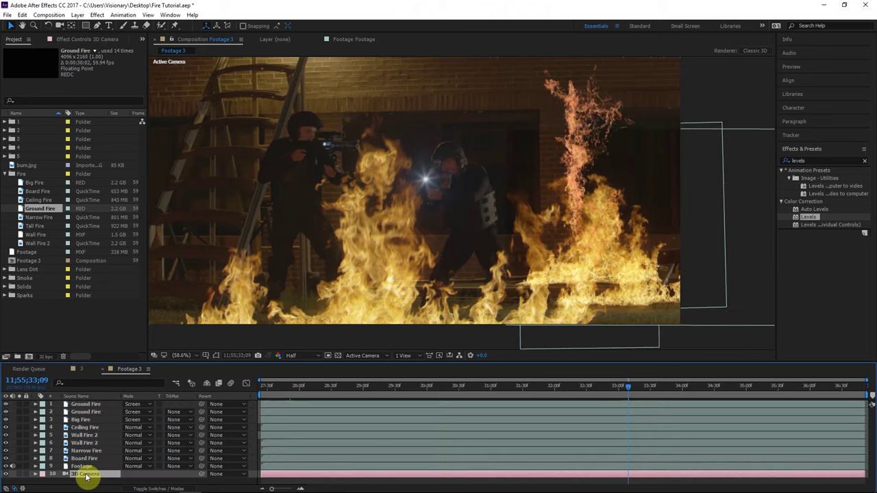
key("ctrl+d")
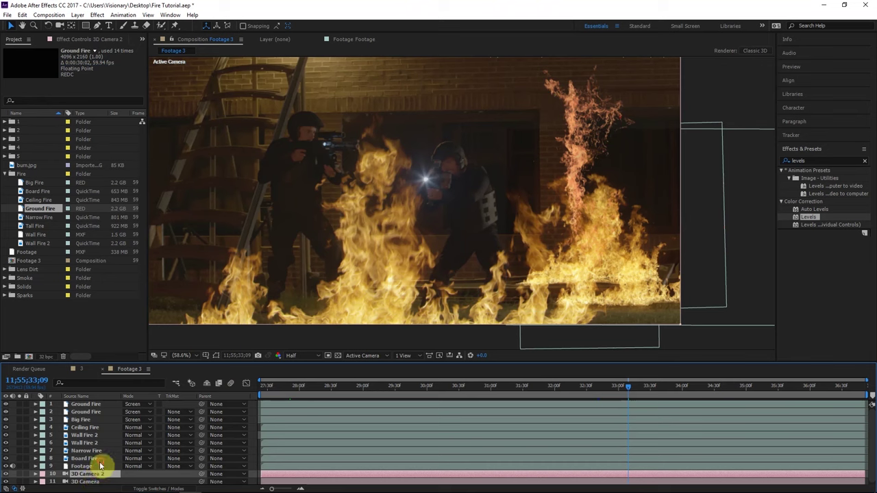
key("ctrl+bracketright")
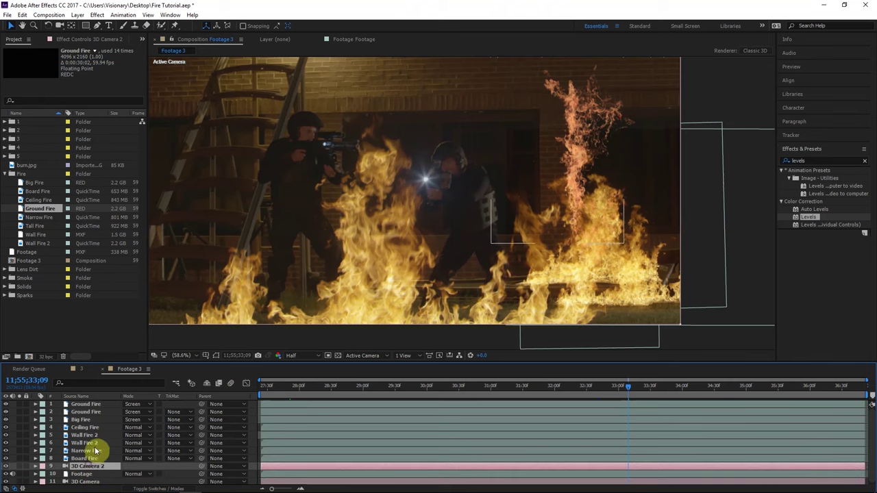
Step: Pre-compose all the fire layers together with the duplicated camera, moving all attributes into the new composition
left_click(91, 404, "shift")
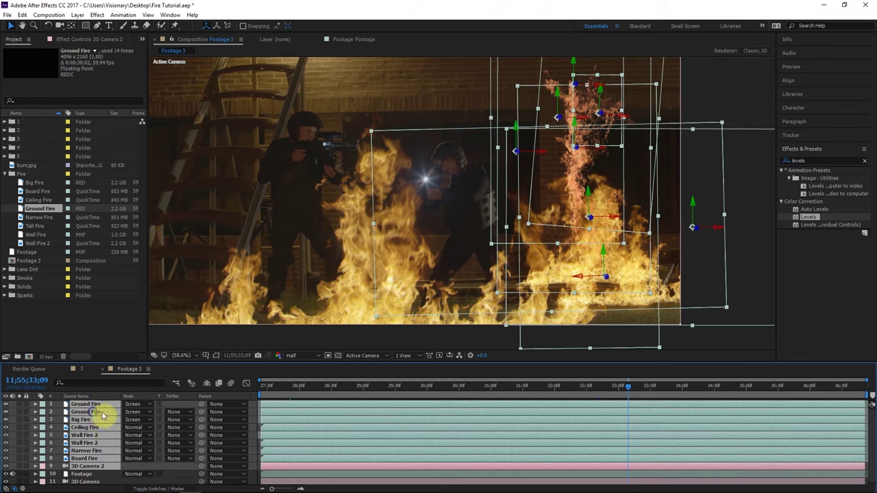
right_click(94, 416)
left_click(143, 329)
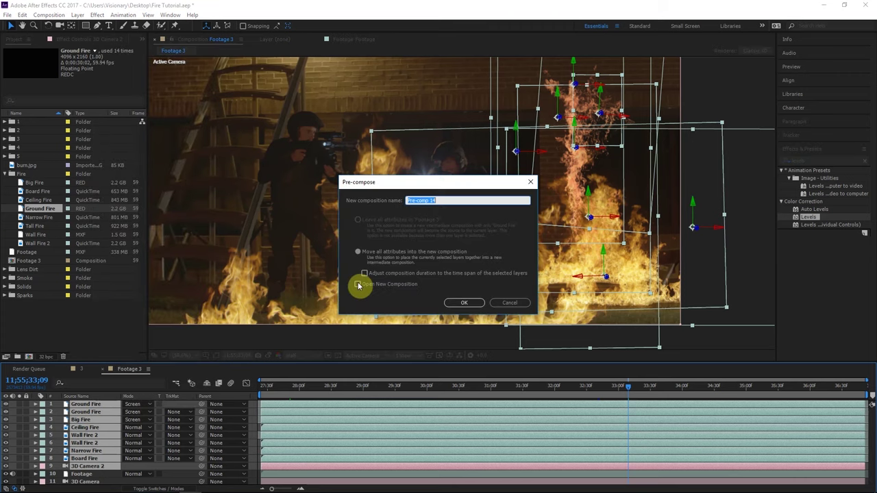
left_click(372, 252)
left_click(464, 303)
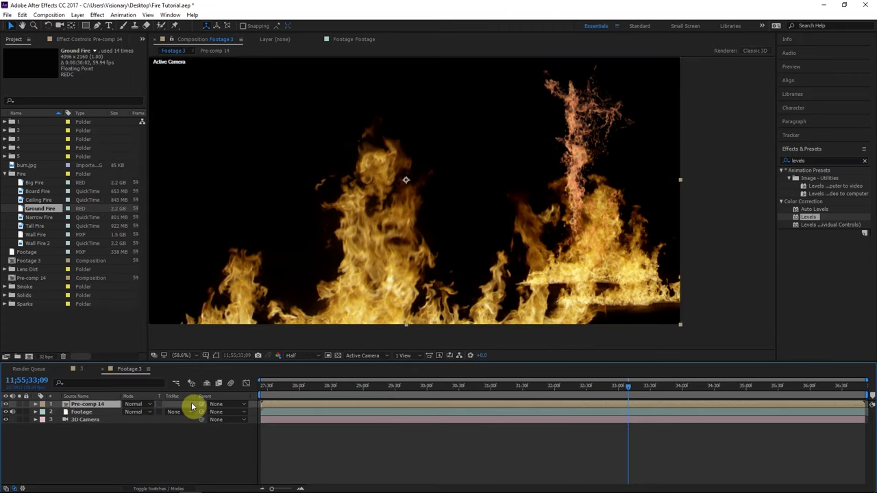
Step: Rename the Pre-comp 14 layer as Fire, keeping the Footage layer's original name
left_click(105, 412)
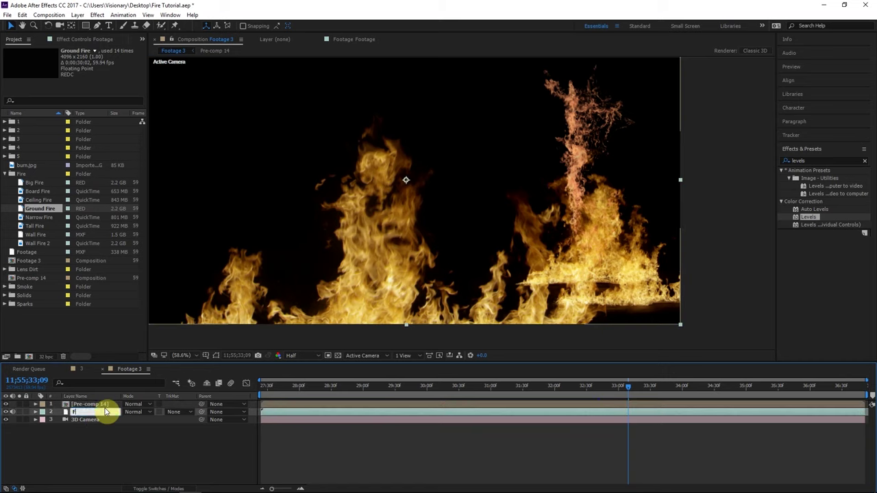
left_click(119, 432)
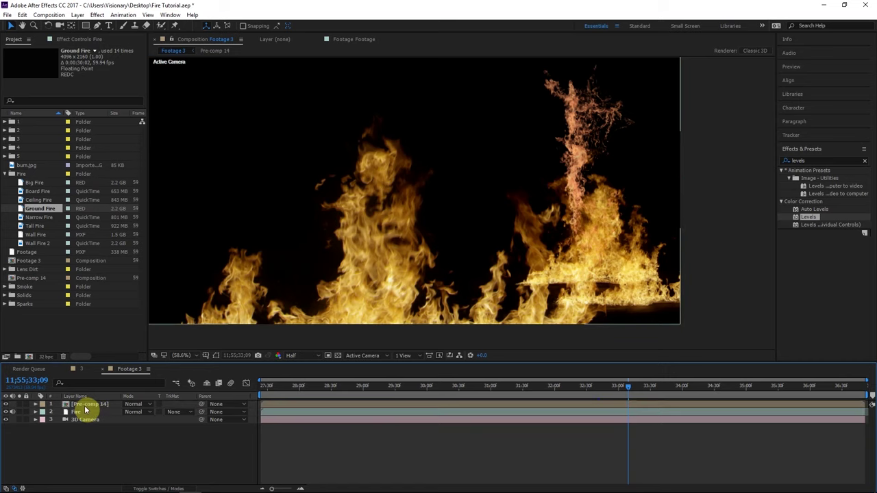
left_click(87, 410)
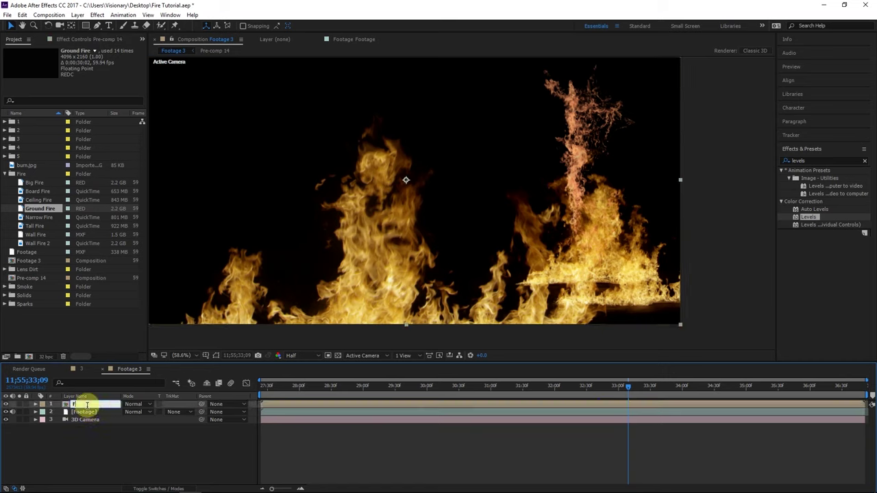
left_click(158, 473)
left_click(77, 406)
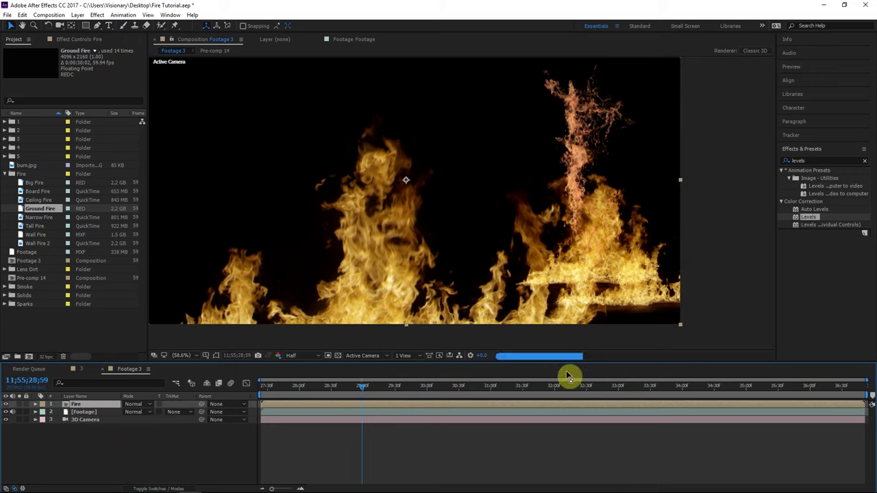
Step: Apply the Tint effect to the Fire layer and blend the layer with Screen mode
left_click(626, 392)
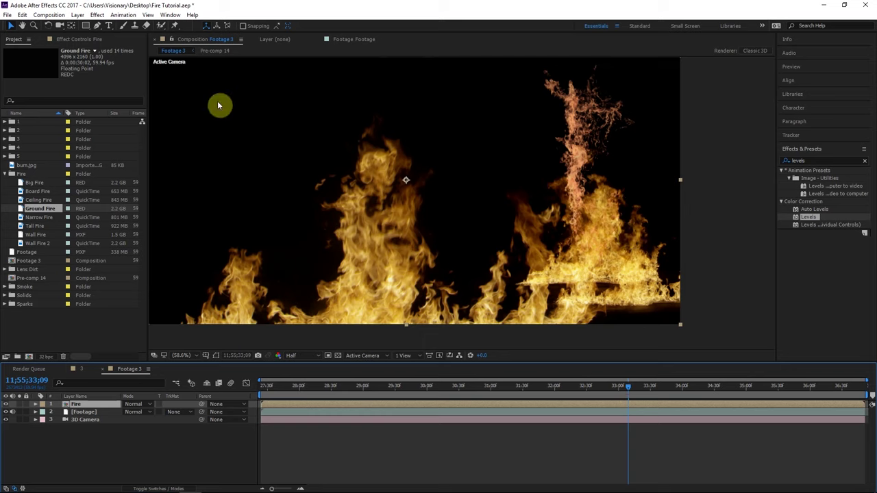
left_click(81, 39)
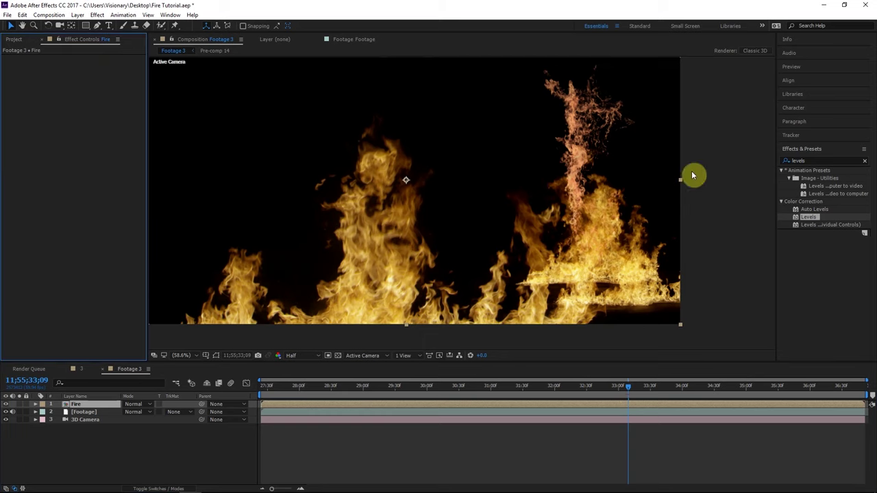
key("ctrl+5")
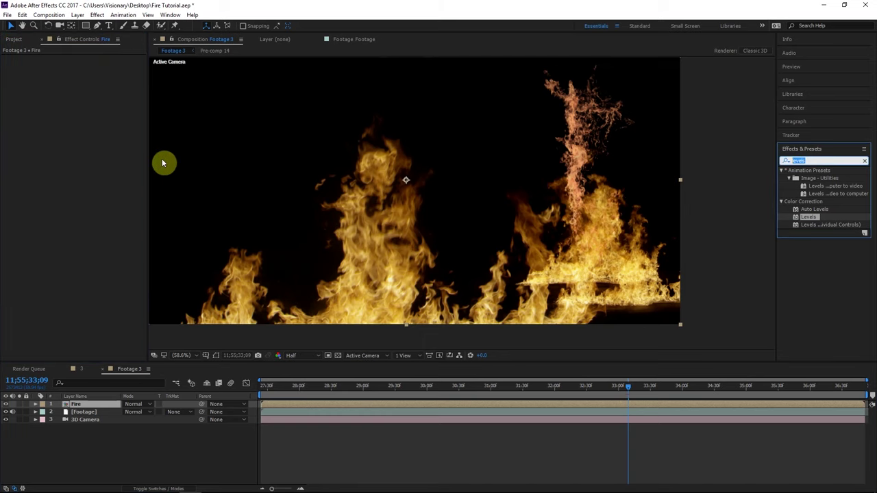
type("tint")
left_click_drag(809, 202, 215, 235)
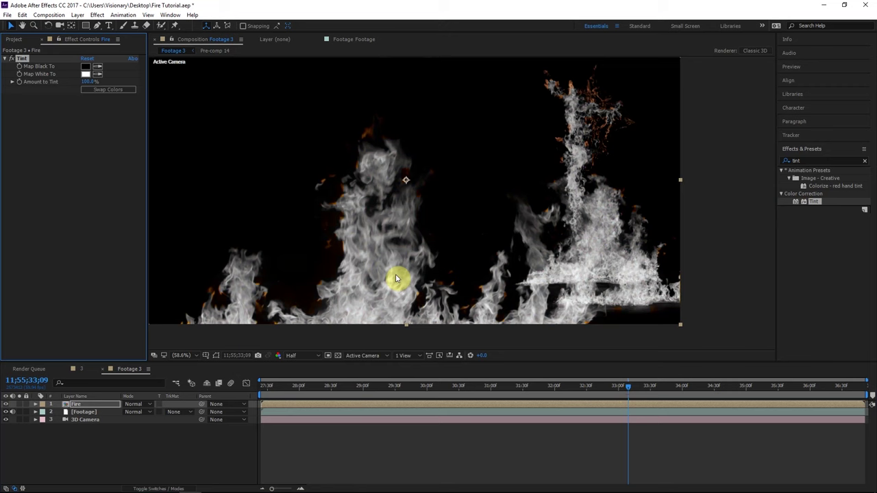
left_click(133, 404)
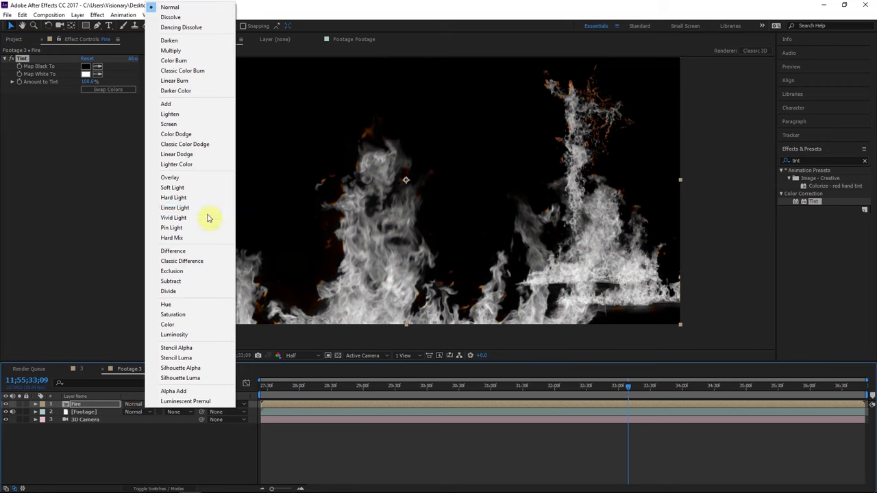
left_click(230, 124)
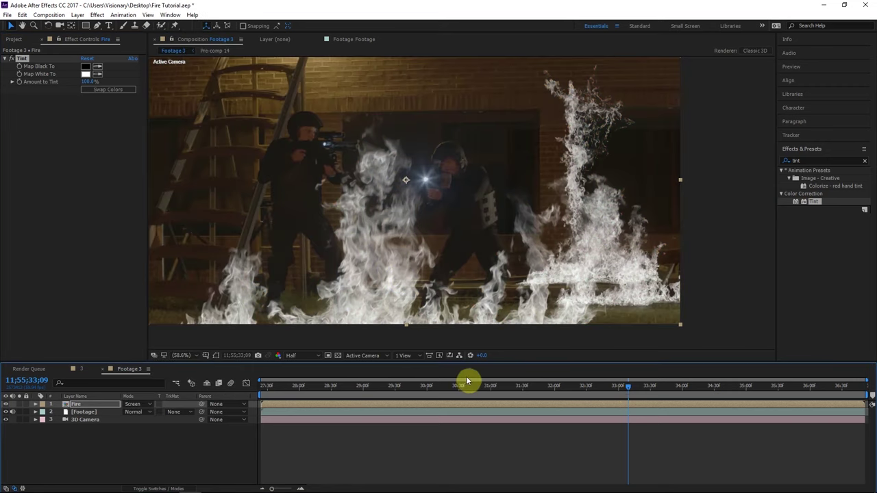
Step: Solo the Fire layer and add a black solid beneath the fire clips inside its pre-comp
left_click(381, 385)
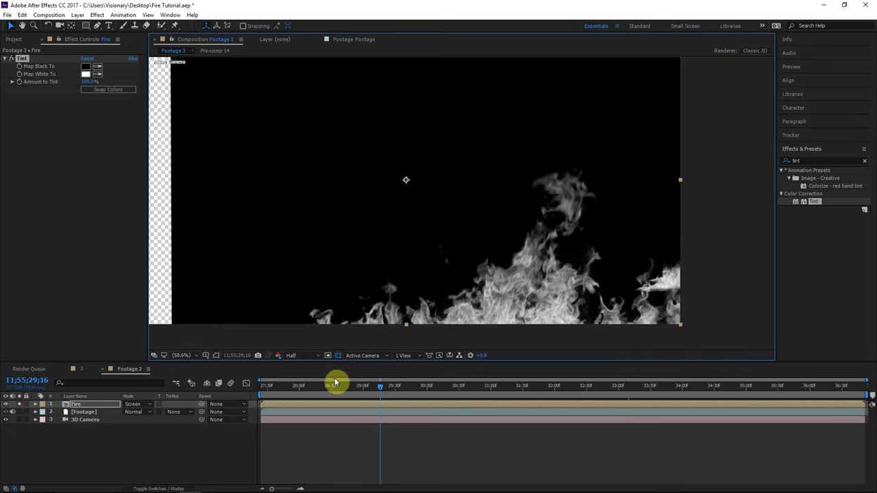
left_click(338, 388)
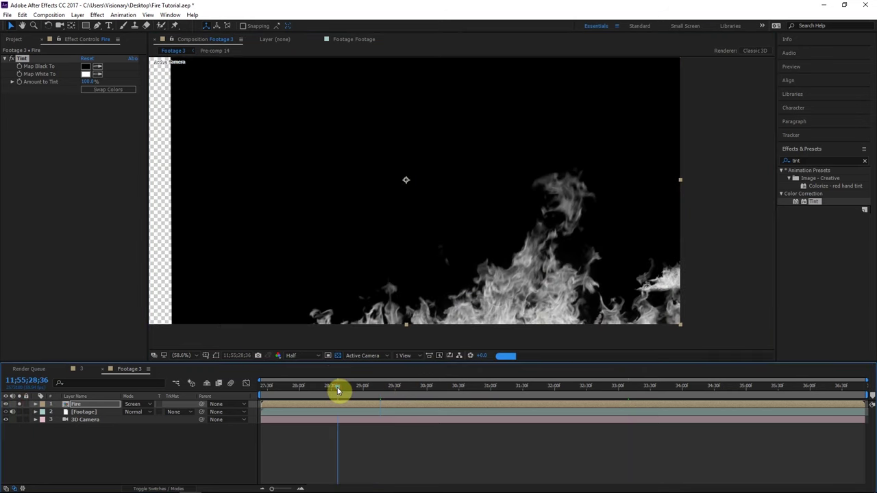
double_click(104, 405)
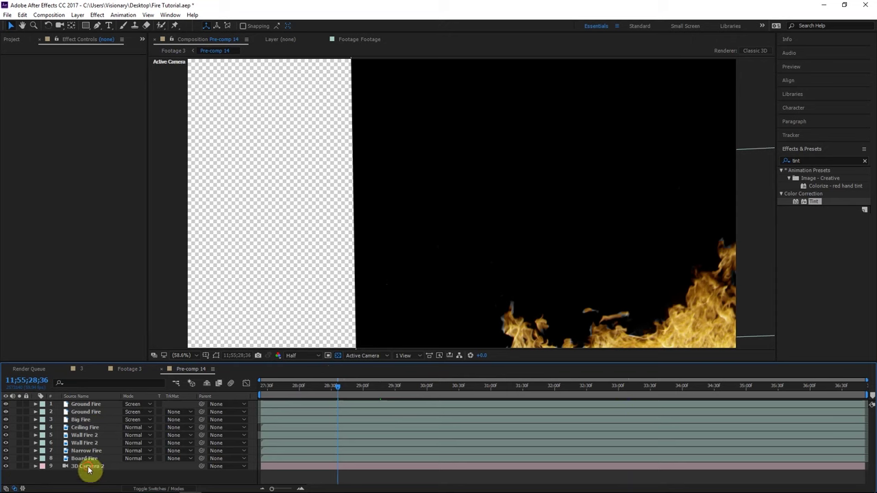
left_click(88, 468)
key("ctrl+y")
left_click(468, 333)
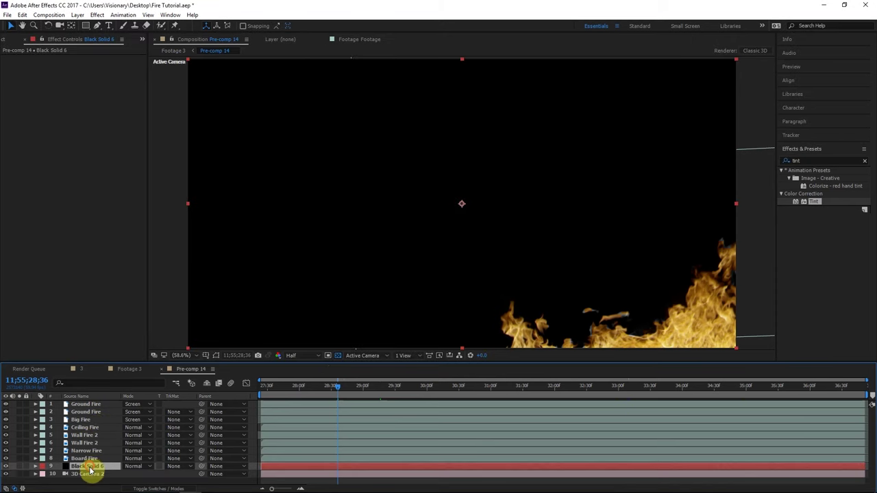
left_click(173, 52)
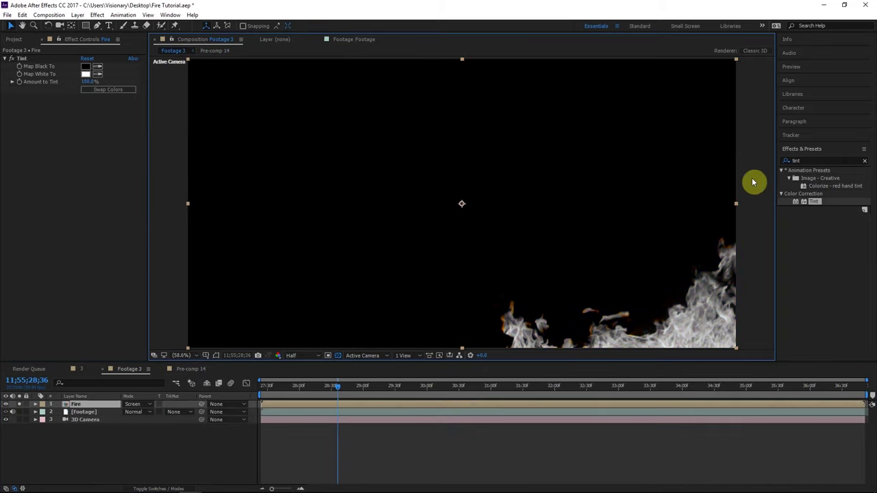
Step: Apply the Curves effect to the Fire layer and raise the midtones of its Red channel
left_click(465, 389)
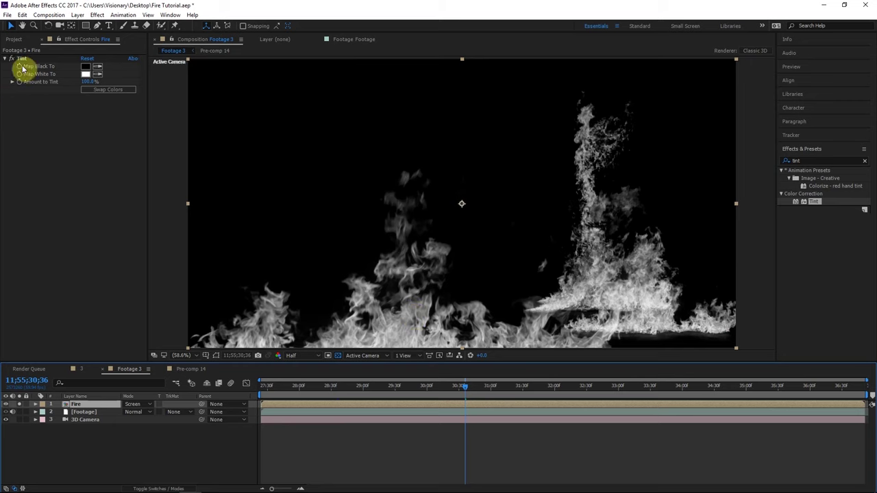
key("ctrl+5")
type("curv")
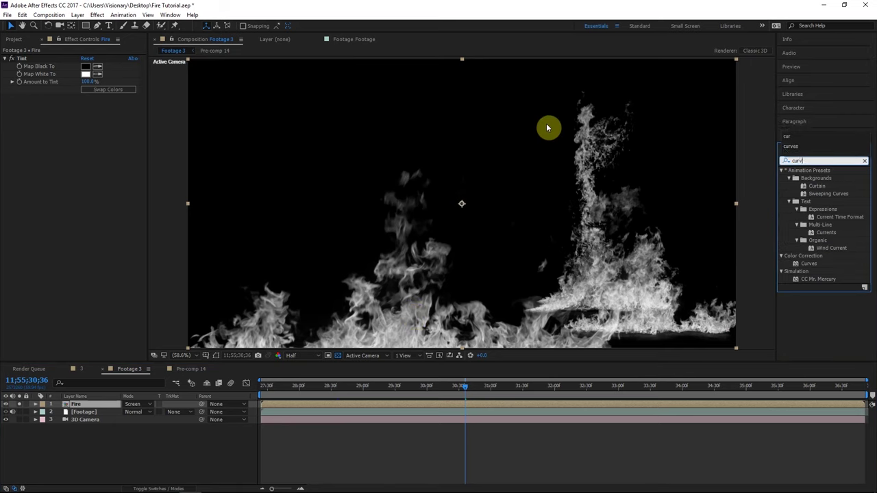
type("es")
left_click_drag(812, 201, 102, 106)
left_click(101, 107)
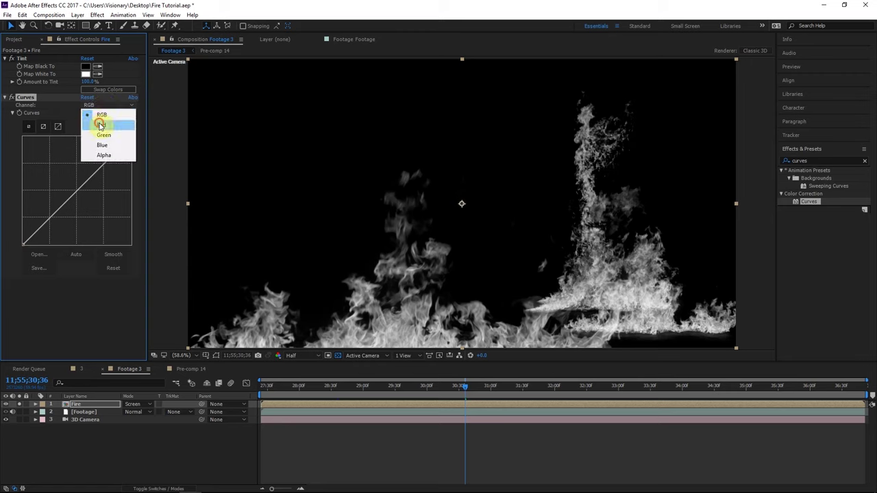
left_click(100, 125)
left_click_drag(75, 183, 73, 182)
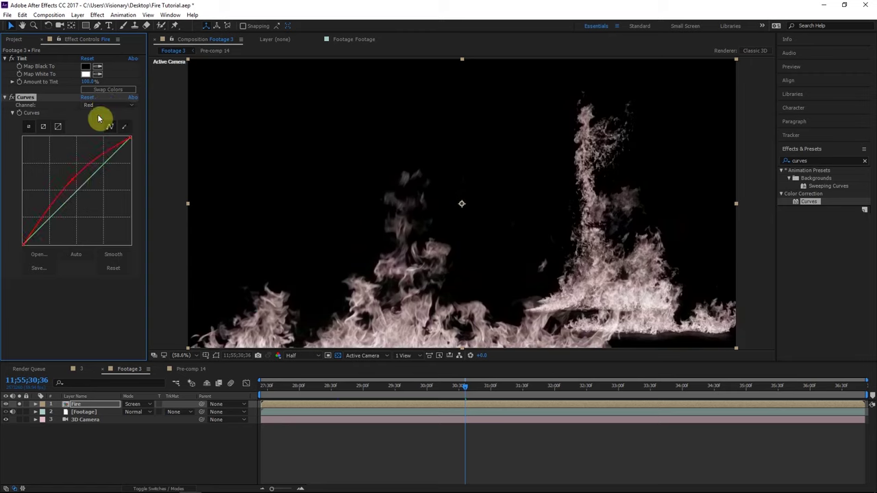
Step: Lower the Blue channel's curve on the Fire layer and reduce the Tint amount to 91%
left_click(106, 145)
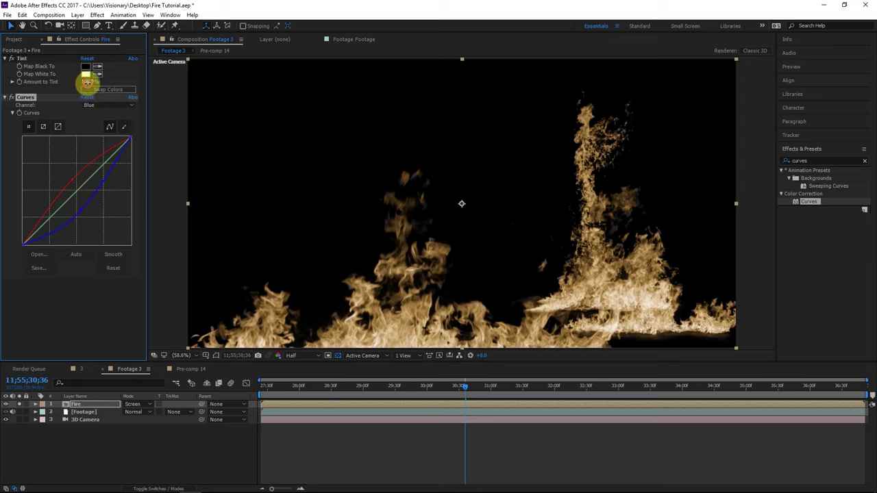
left_click_drag(87, 84, 85, 87)
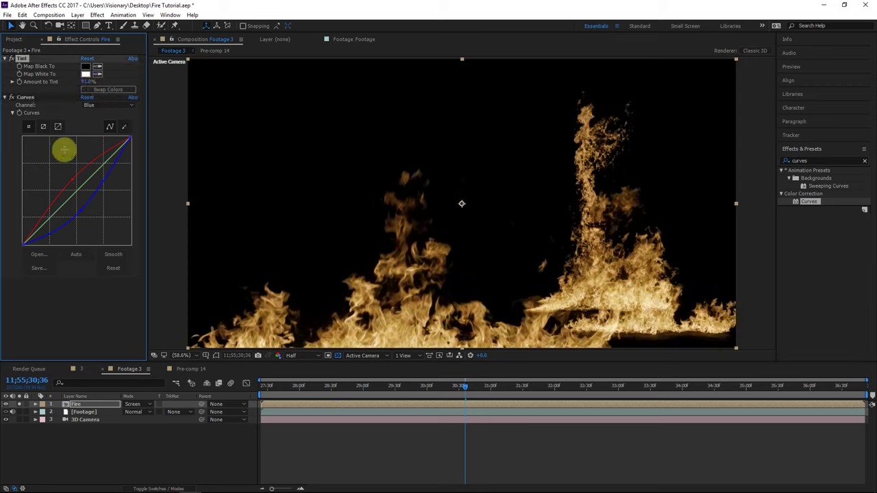
Step: Shape the Green channel's curve on the Fire layer into a slight S, raising highlights and lowering shadows
left_click(113, 105)
left_click(109, 136)
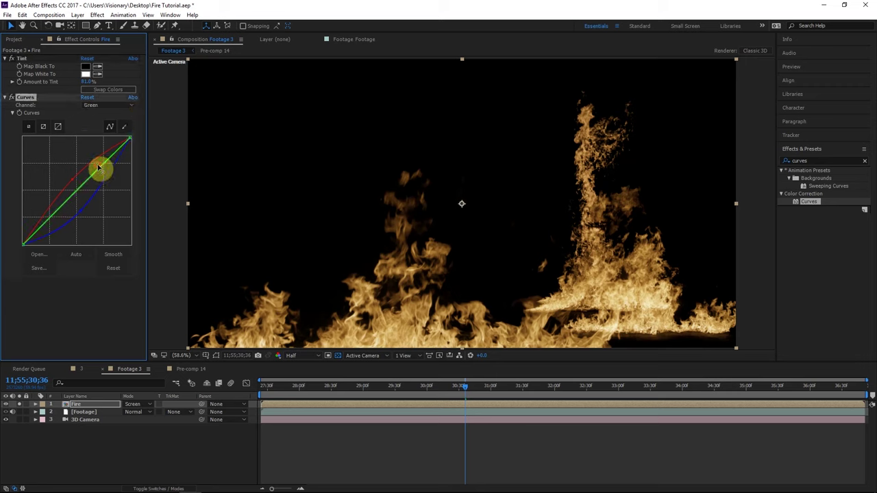
left_click_drag(51, 213, 52, 220)
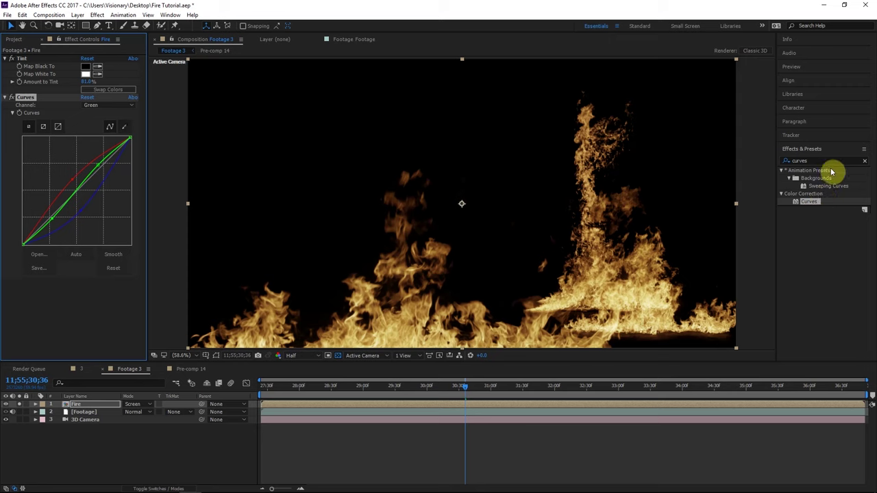
Step: Brighten the Fire layer by pulling the RGB curve's white point inward, and compare the picture with and without Curves
left_click(99, 106)
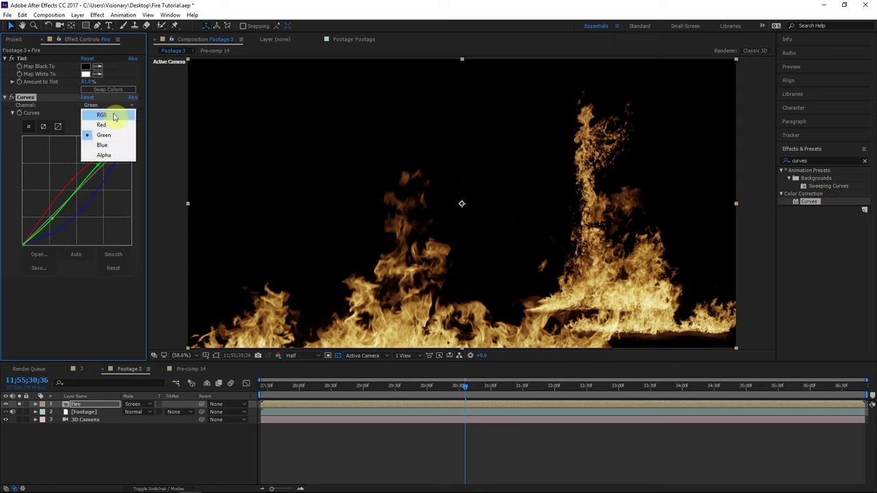
left_click(113, 116)
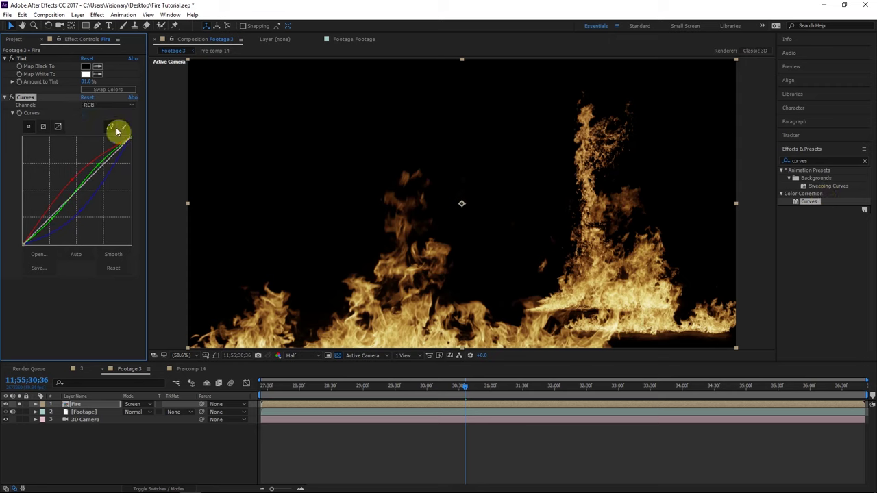
left_click_drag(127, 139, 102, 124)
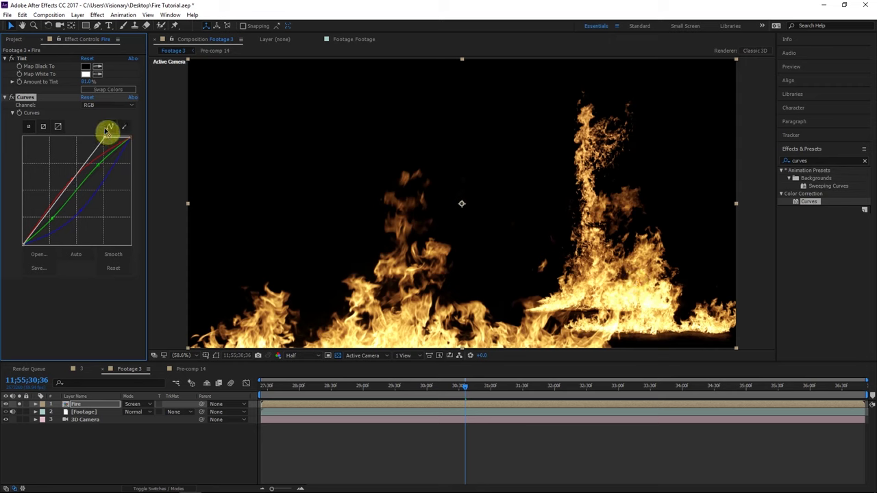
mouse_move(108, 129)
left_mouse_down()
mouse_move(117, 128)
mouse_move(106, 121)
left_mouse_up()
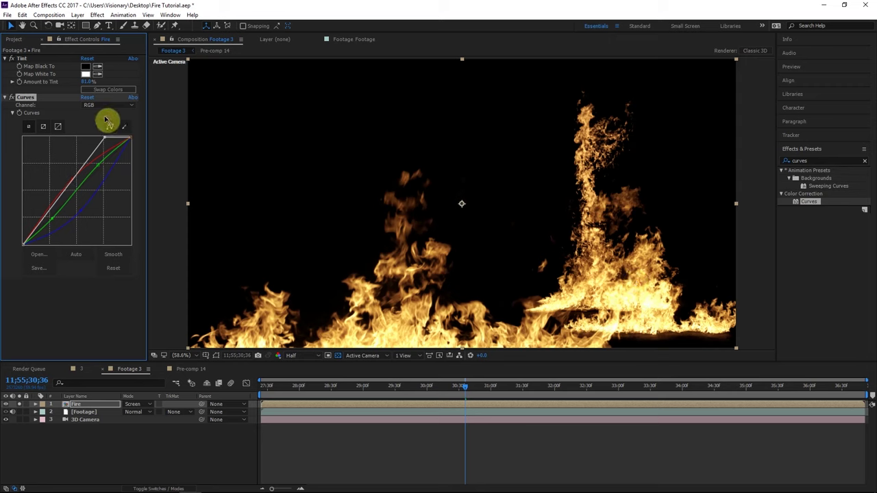
left_click(6, 97)
left_click(6, 97)
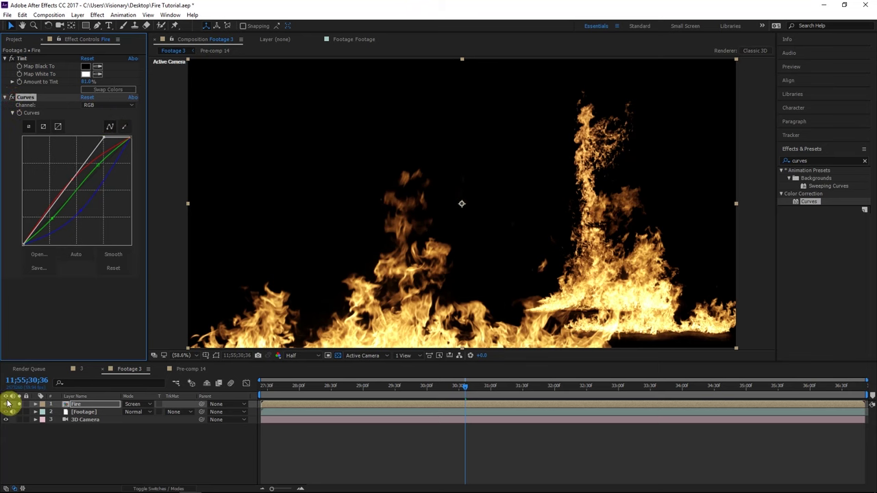
Step: Solo the Footage layer alongside the Fire layer and compare the composite with the isolated fire
left_click(20, 412)
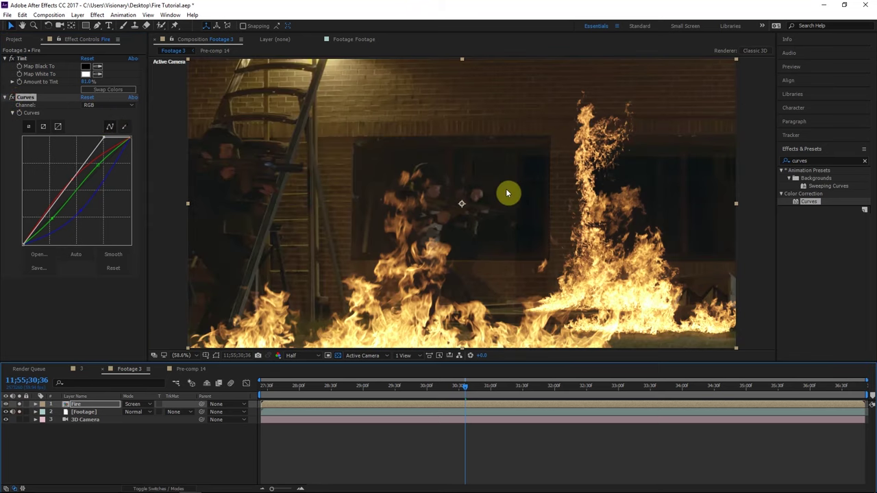
left_click(19, 405)
left_click(19, 404)
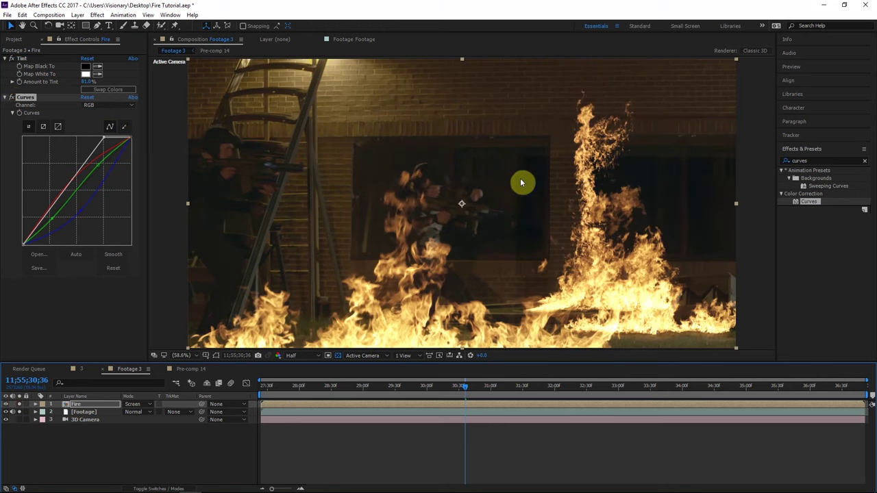
left_click(18, 408)
left_click(19, 408)
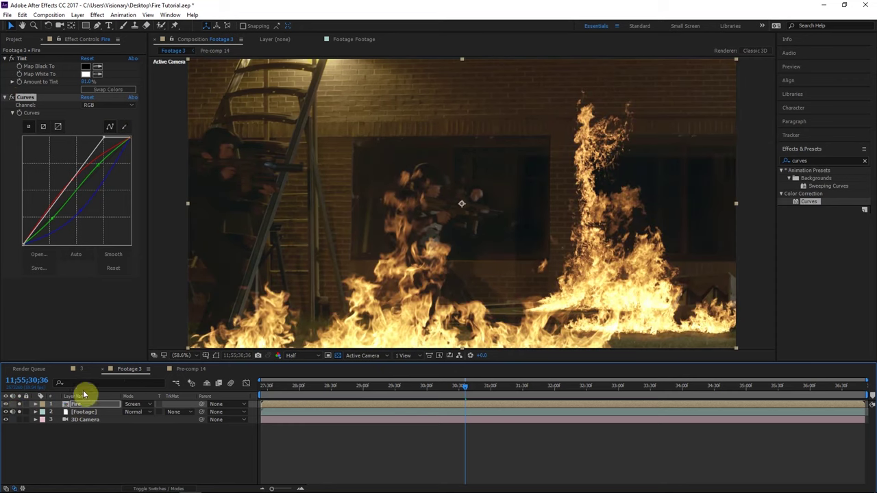
left_click(19, 411)
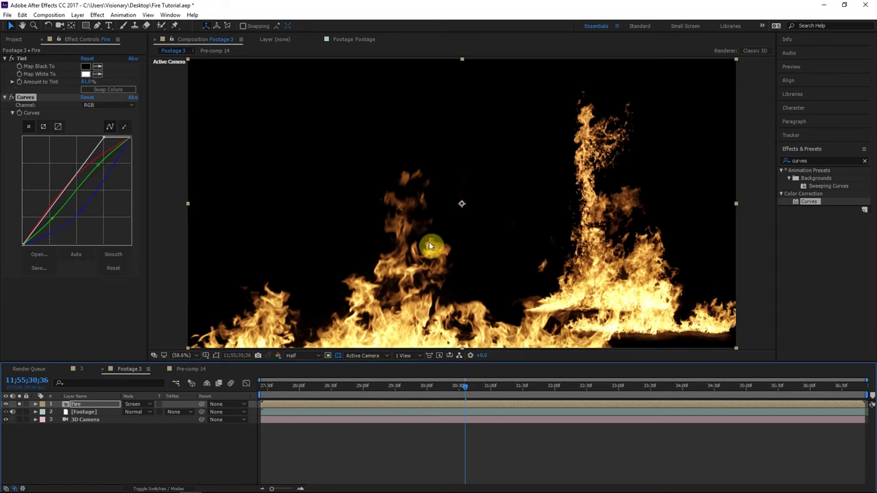
left_click(19, 412)
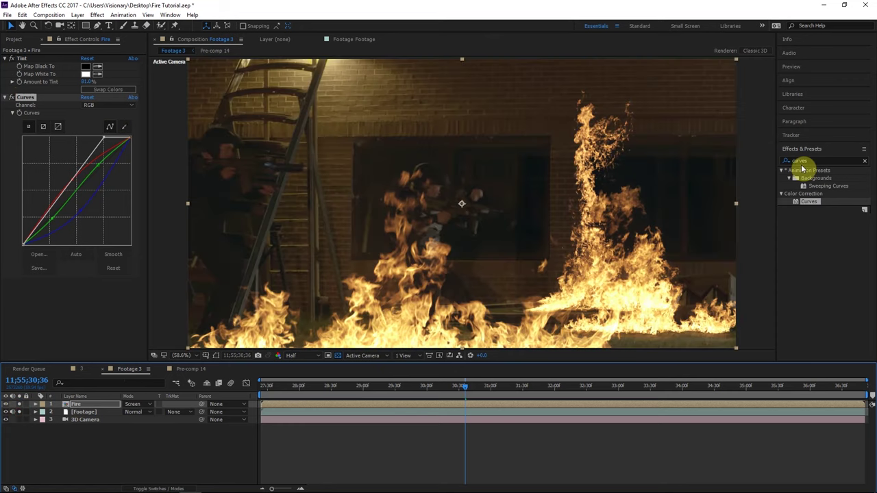
Step: Find the PS Arbitrary Map effect and apply it to the Fire layer
left_click(802, 163)
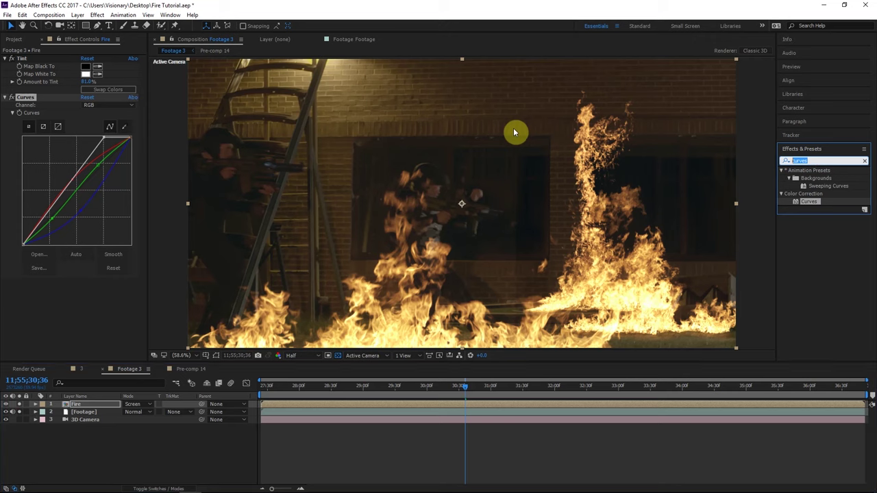
type("ps")
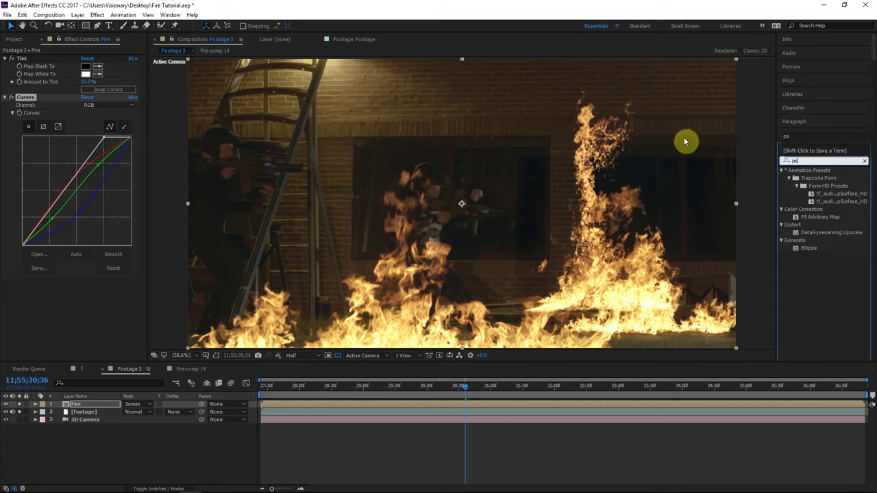
left_click_drag(827, 217, 82, 281)
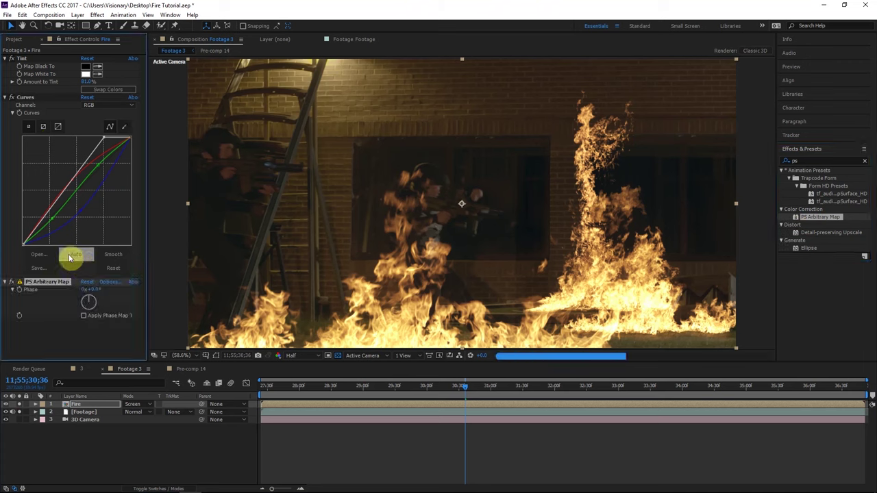
left_click(37, 227)
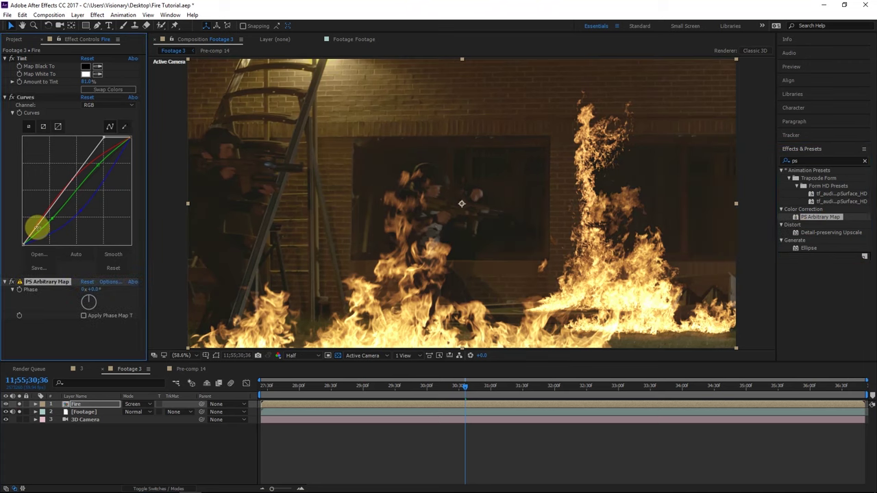
Step: Collapse the PS Arbitrary Map settings and toggle the effect to compare the footage's blacks with and without it
left_click(23, 284)
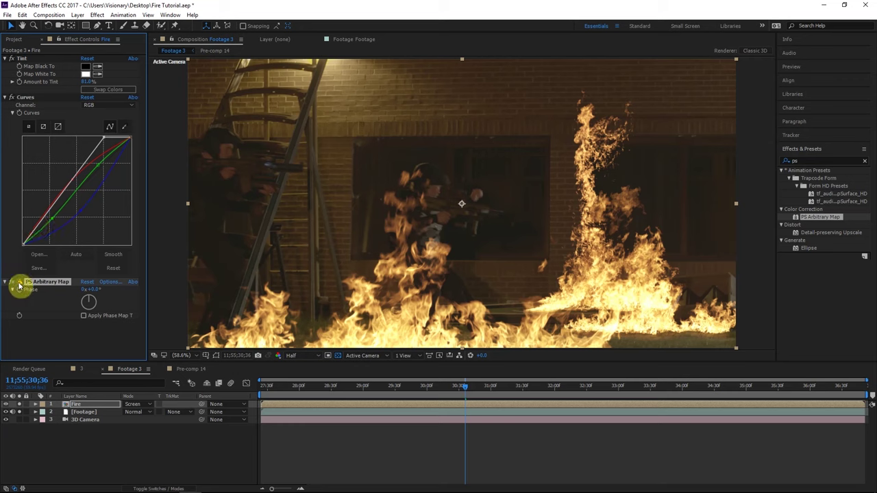
left_click(9, 283)
left_click(9, 282)
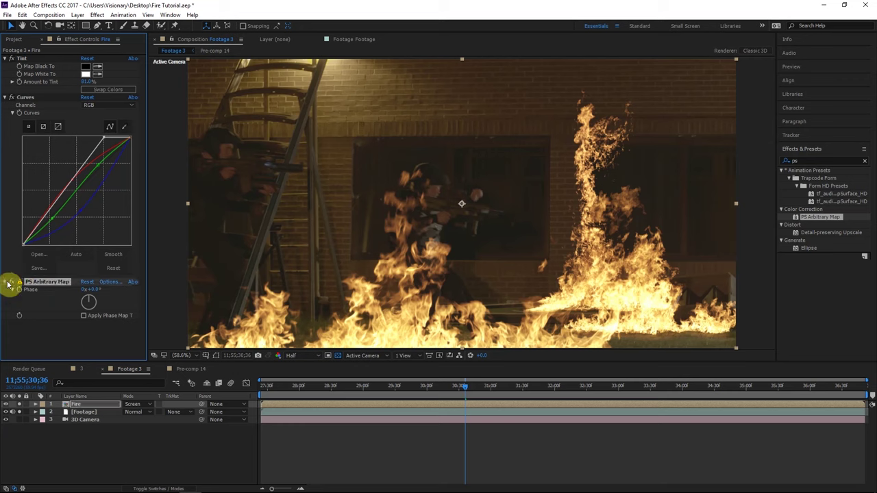
left_click(8, 282)
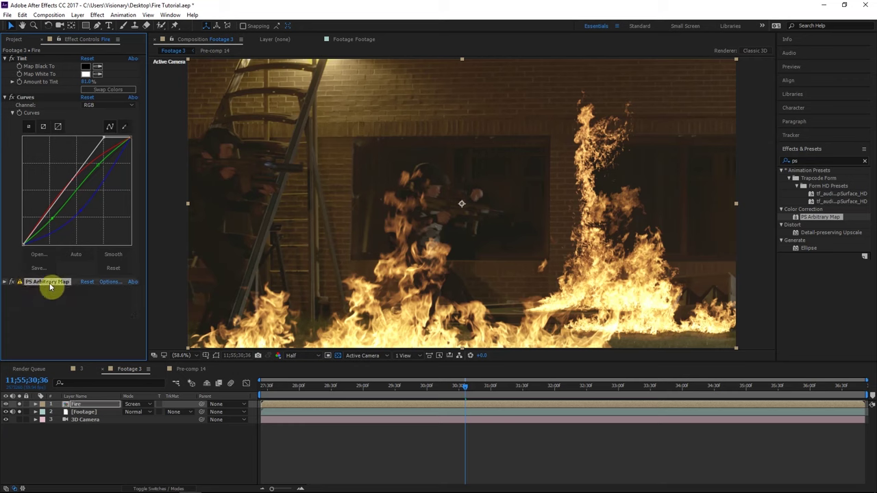
left_click(12, 281)
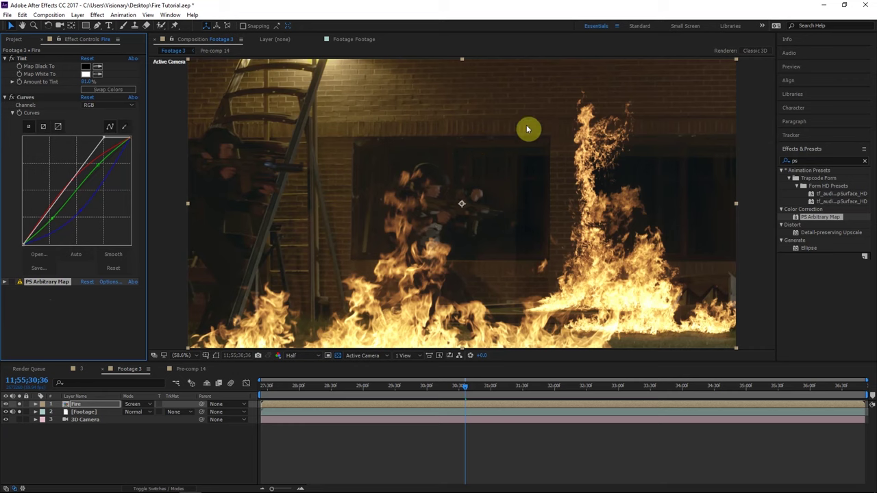
Step: Move PS Arbitrary Map between Tint and Curves in the Fire layer's effect order and collapse those effects' settings
left_click_drag(53, 286, 82, 89)
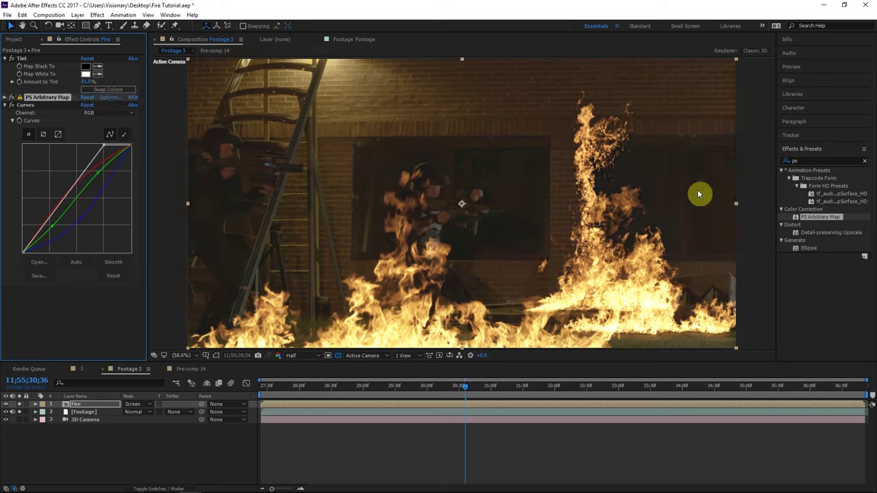
left_click(4, 104)
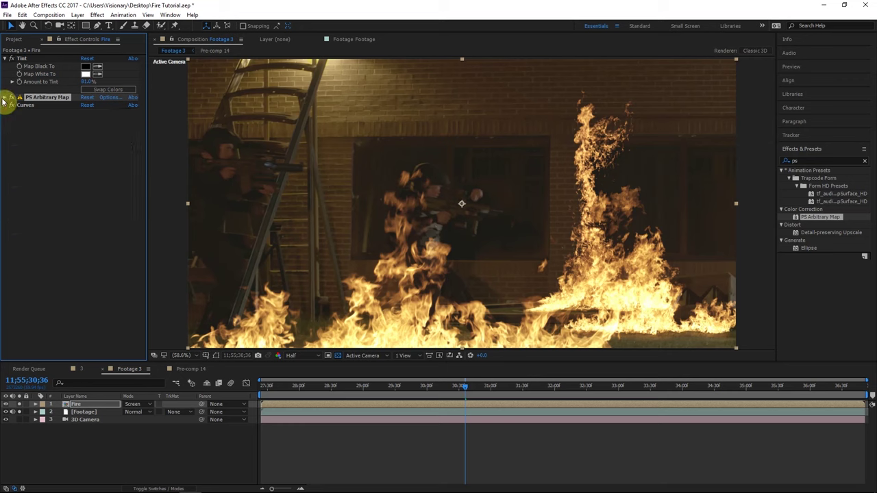
left_click(5, 58)
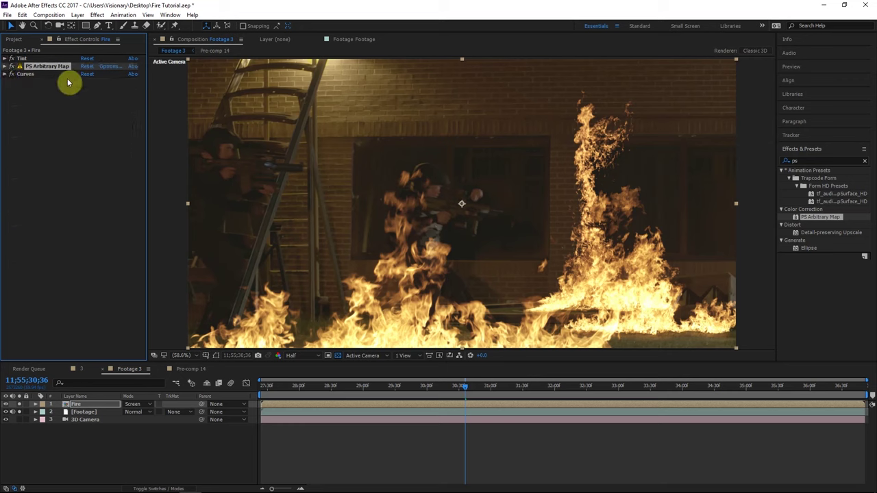
Step: Apply the Glow effect to the Fire layer and set its Glow Threshold to 15%
left_click(824, 161)
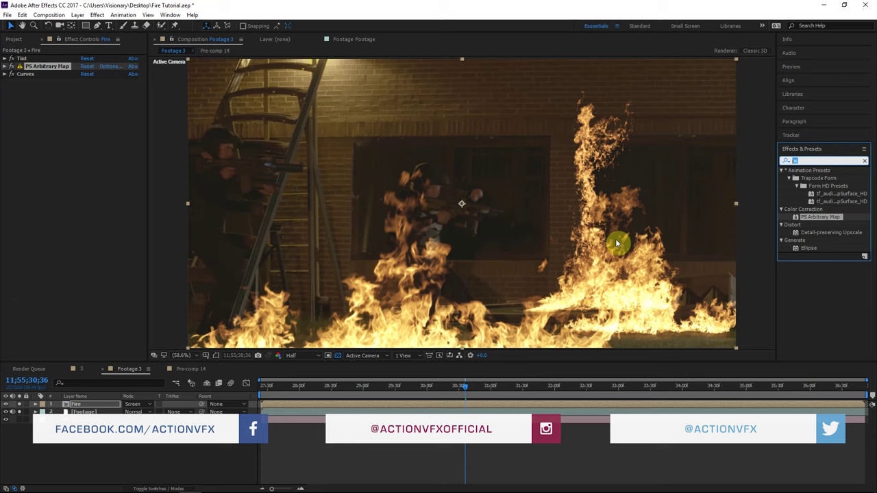
type("glow")
left_click_drag(816, 303, 67, 103)
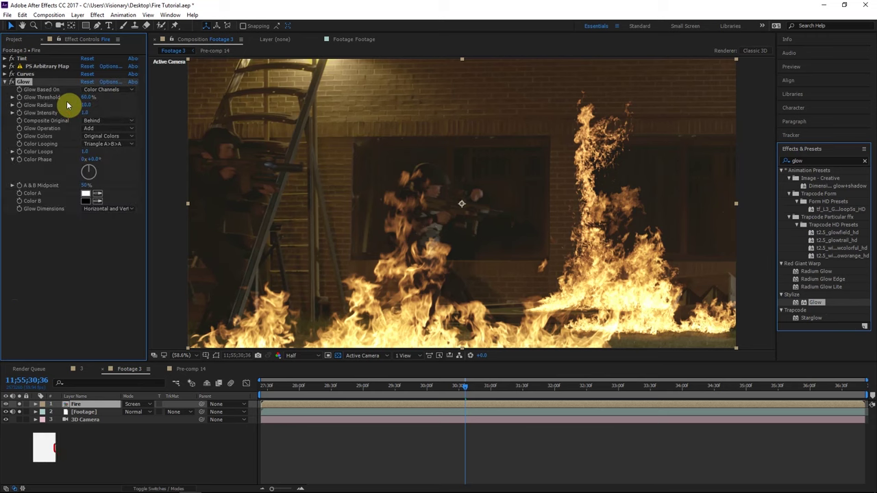
type("15")
left_click(85, 229)
Step: Unsolo the Footage layer to isolate the fire and set the Glow Radius to 120
left_click(20, 411)
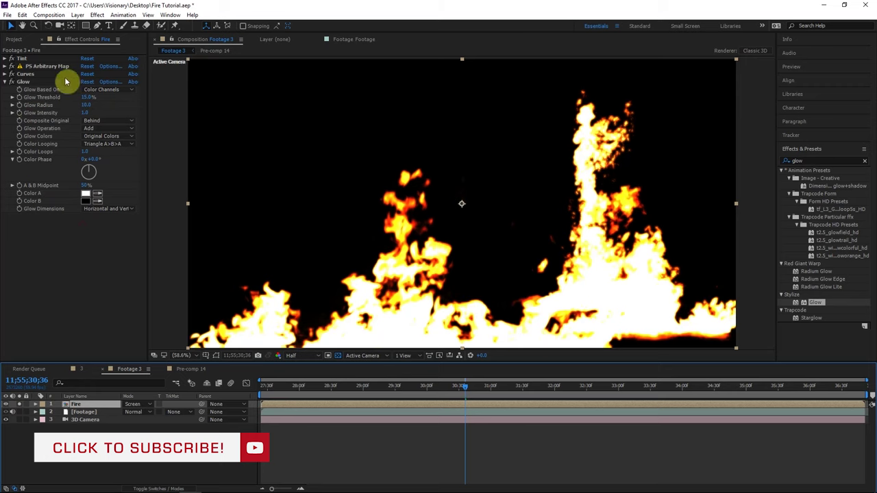
mouse_move(86, 106)
left_mouse_down()
mouse_move(114, 107)
mouse_move(83, 109)
left_mouse_up()
left_click(85, 106)
type("120")
key("Return")
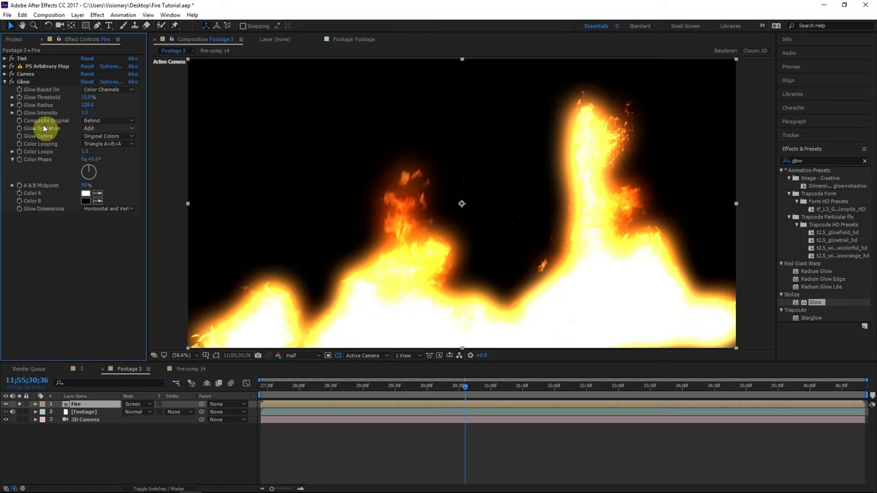
Step: Set the Glow Operation to Screen and lower the Glow Intensity to 0.1
left_click(110, 130)
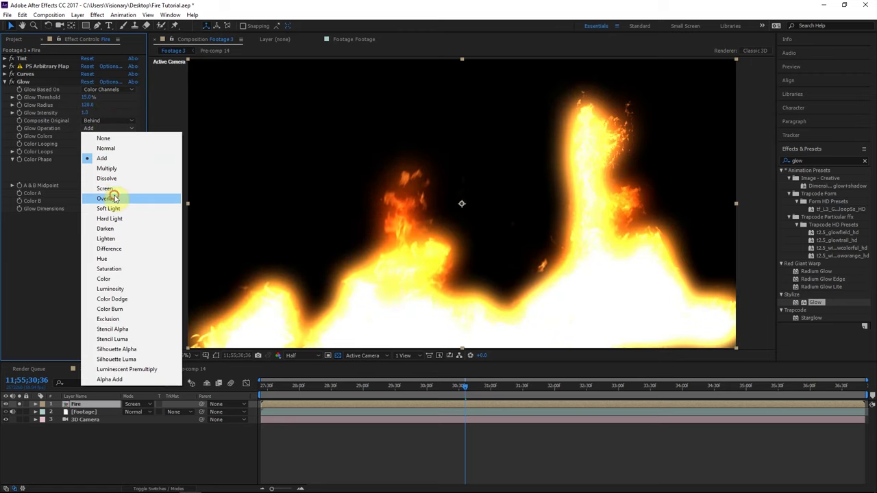
left_click(113, 196)
left_click_drag(84, 115, 69, 144)
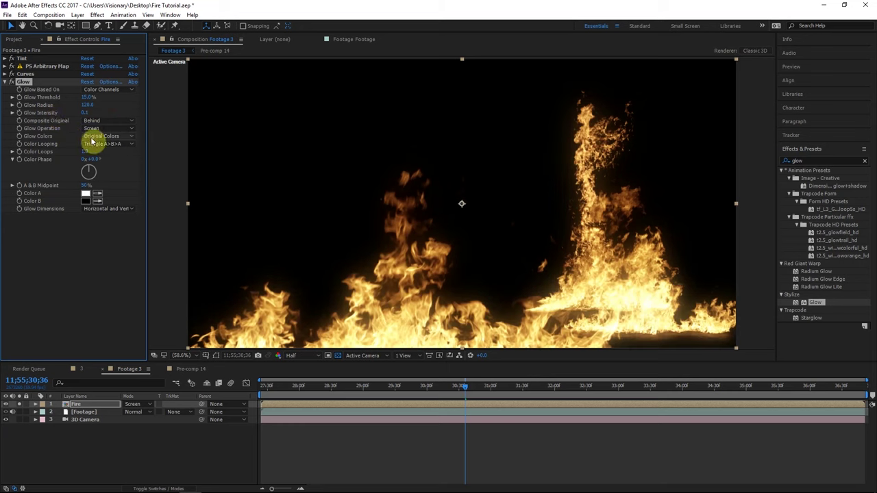
Step: Set the Glow Colors to A & B Colors and the Color Looping to Sawtooth A>B
left_click(93, 136)
left_click(107, 157)
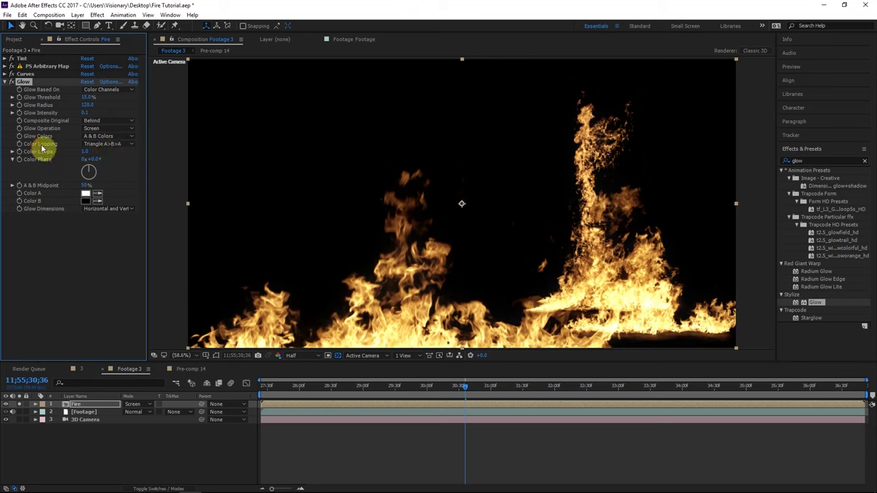
left_click(106, 144)
left_click(113, 155)
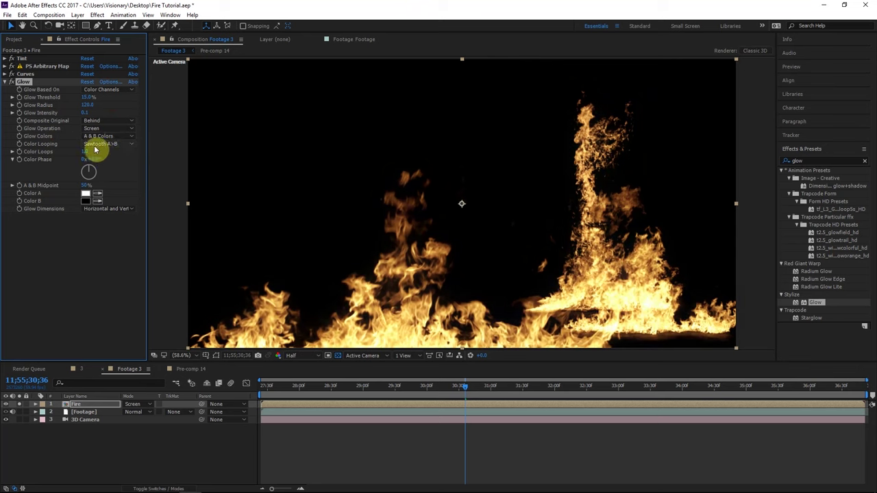
left_click(100, 144)
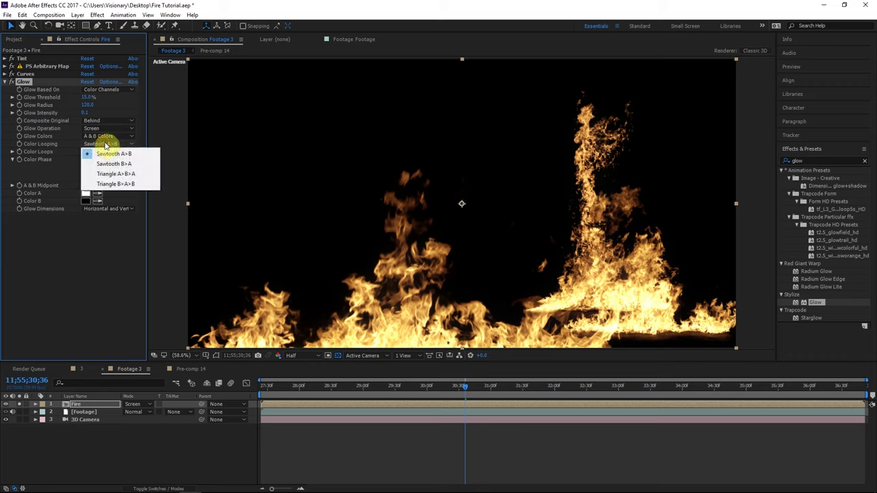
left_click(96, 153)
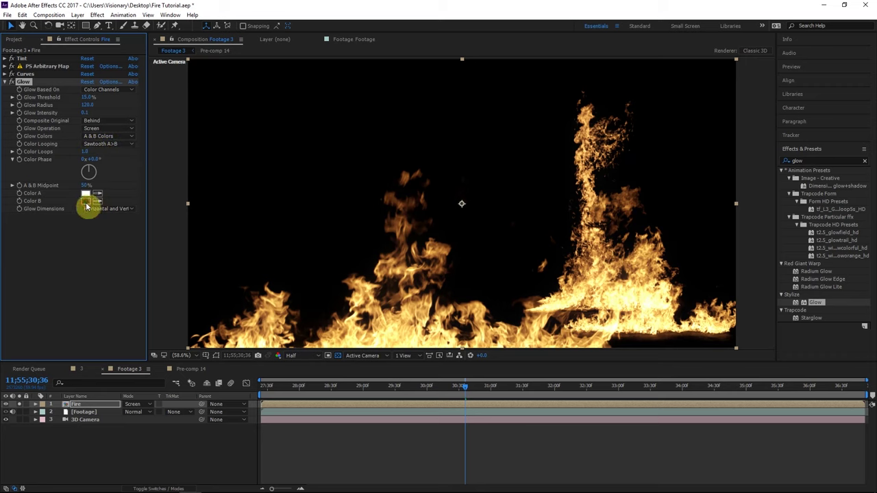
Step: Set the Glow effect's Color B to orange FF9C00 and its Color A to a pale yellow
left_click(85, 202)
left_click(413, 243)
left_click_drag(471, 213, 483, 196)
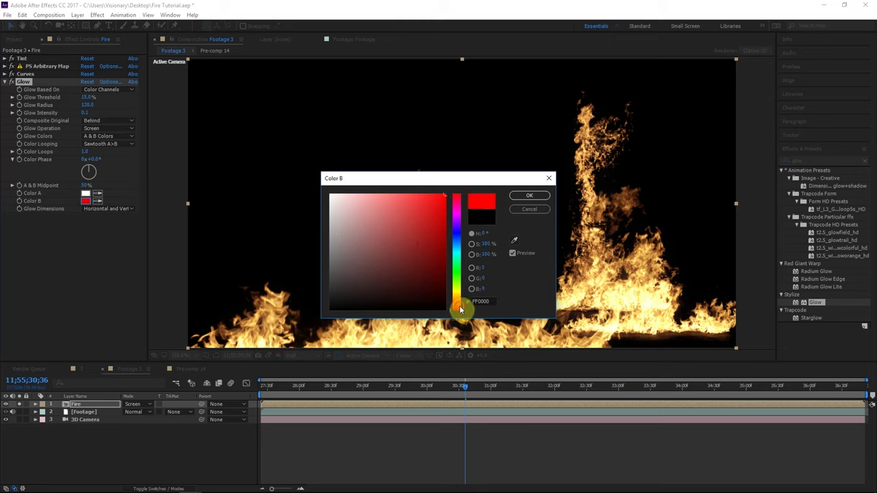
left_click_drag(460, 310, 460, 298)
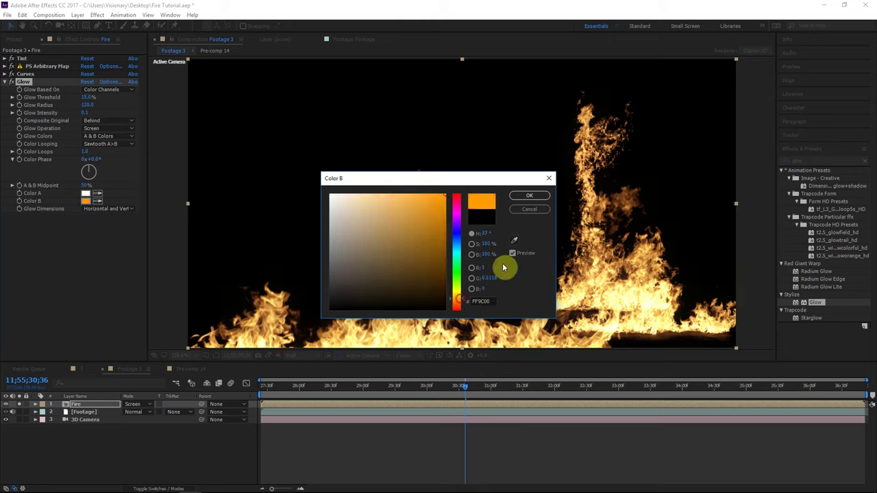
left_click(537, 198)
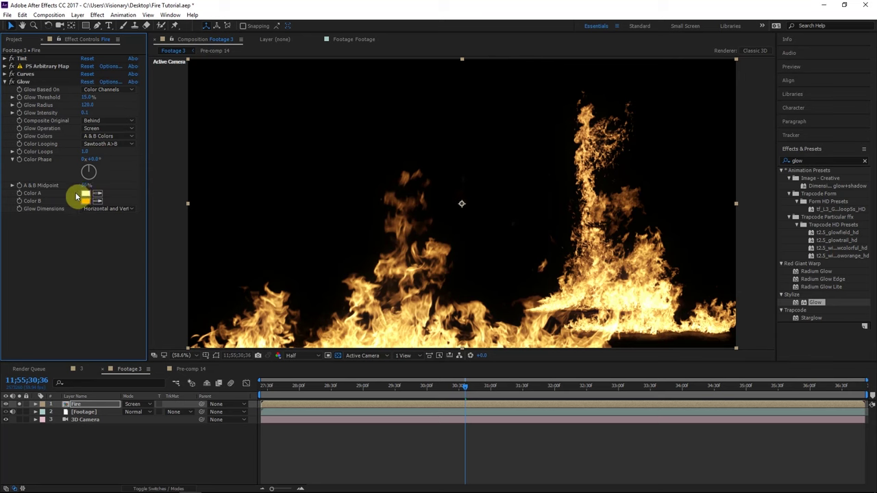
left_click(76, 194)
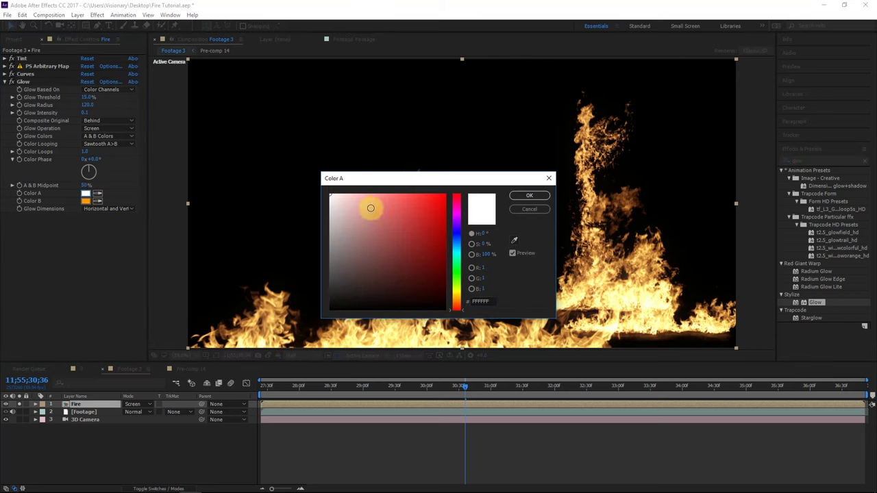
left_click_drag(368, 206, 377, 170)
left_click_drag(462, 301, 461, 296)
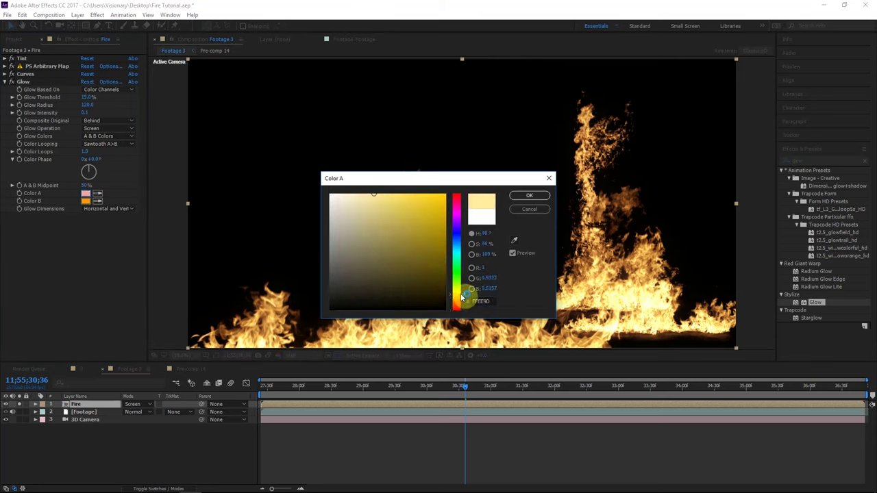
left_click(529, 195)
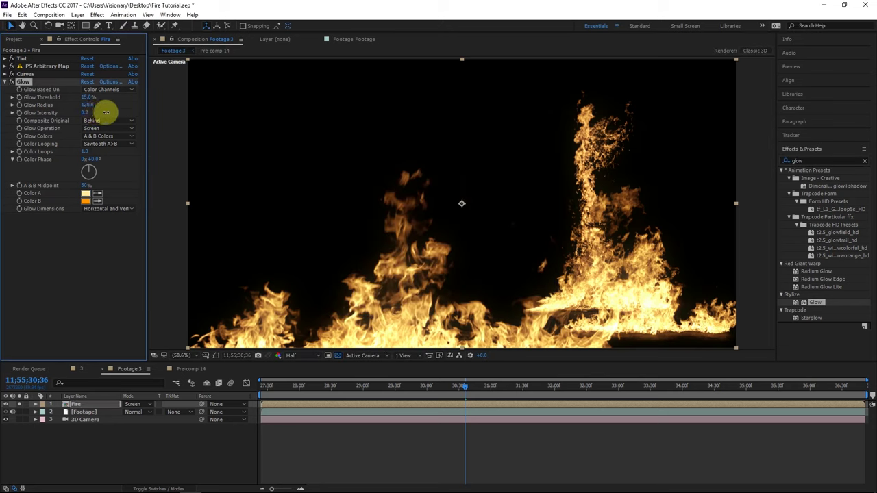
Step: Raise the Glow Intensity to 0.5 and check the project's colour depth setting
left_click(13, 39)
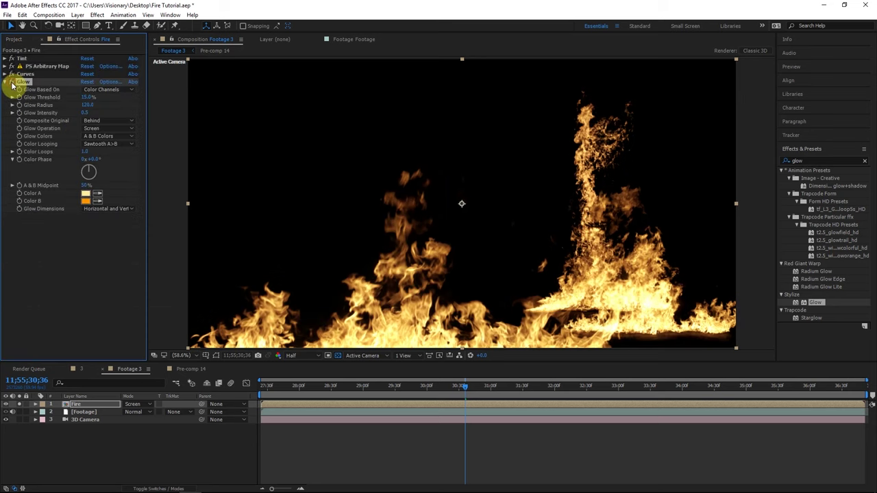
left_click(14, 39)
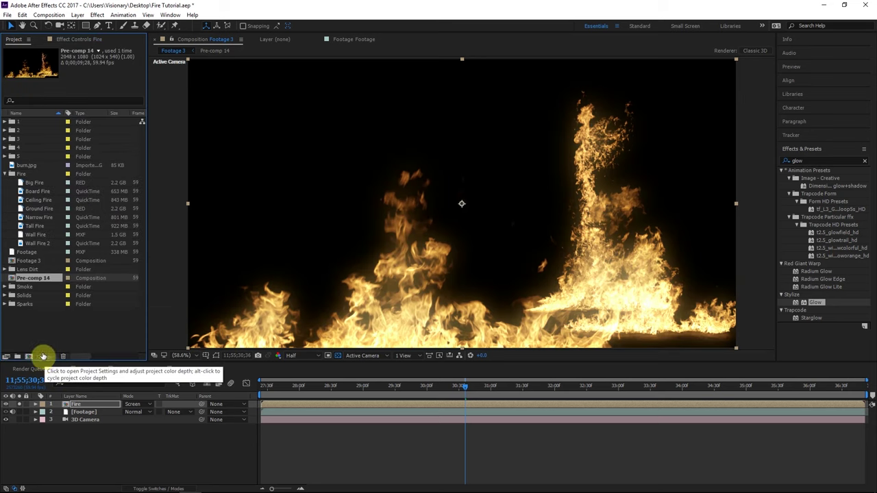
left_click(79, 39)
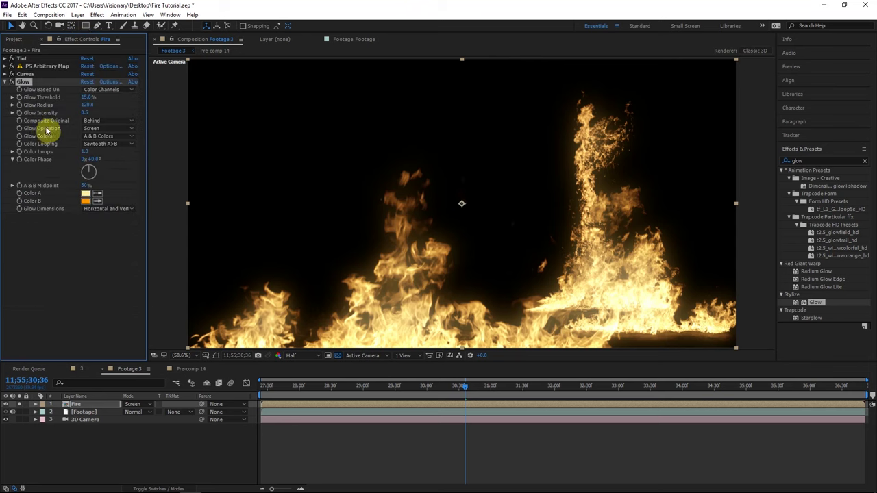
Step: Change the Glow effect's Color B to a deeper orange, FF7800
left_click(85, 200)
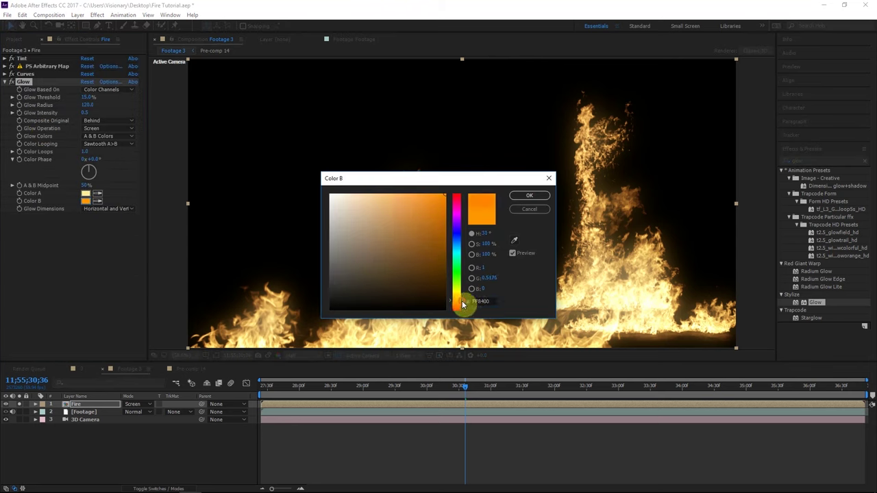
left_click(531, 196)
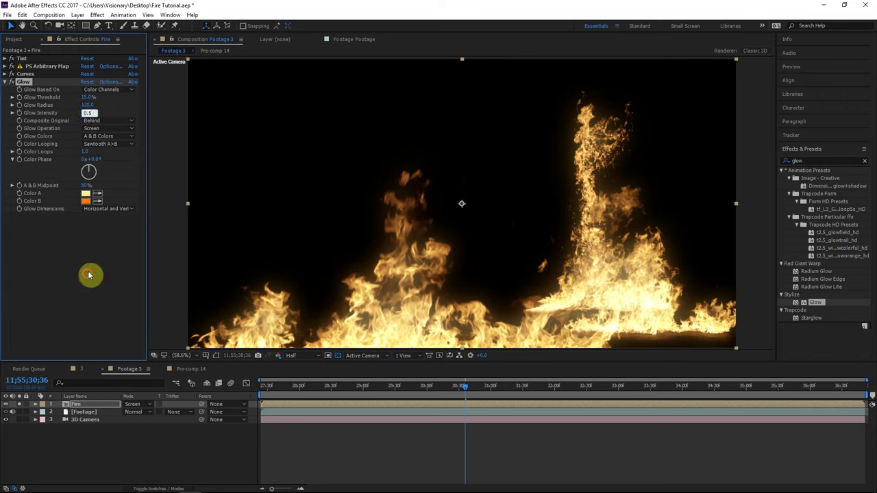
left_click(81, 127)
Step: Duplicate the Glow effect on the Fire layer and set the copy's Glow Radius to 600
left_click(30, 82)
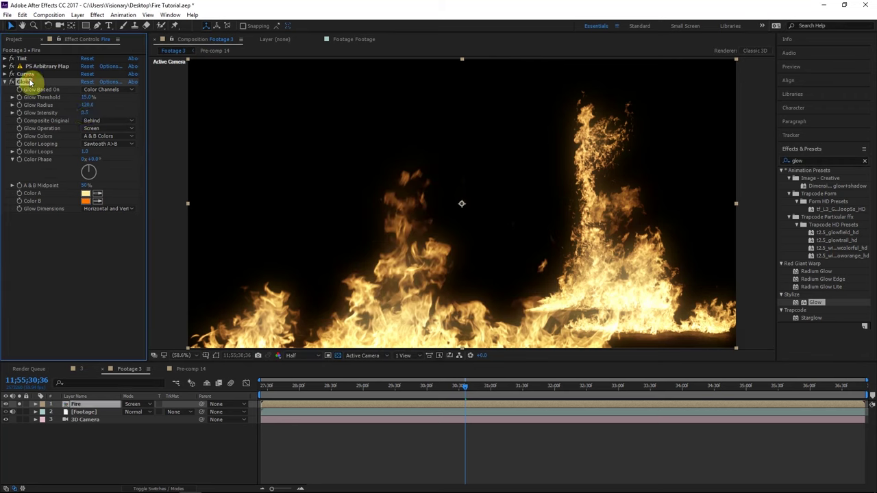
key("ctrl+z")
key("ctrl+d")
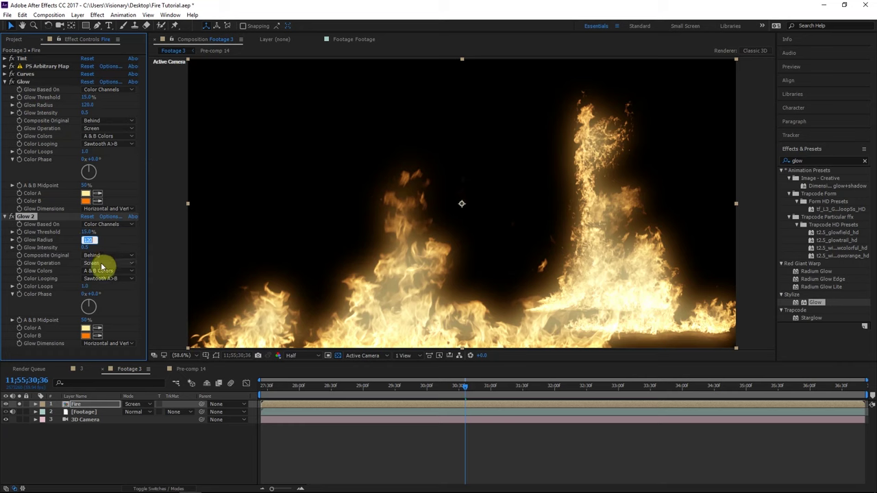
left_click(109, 244)
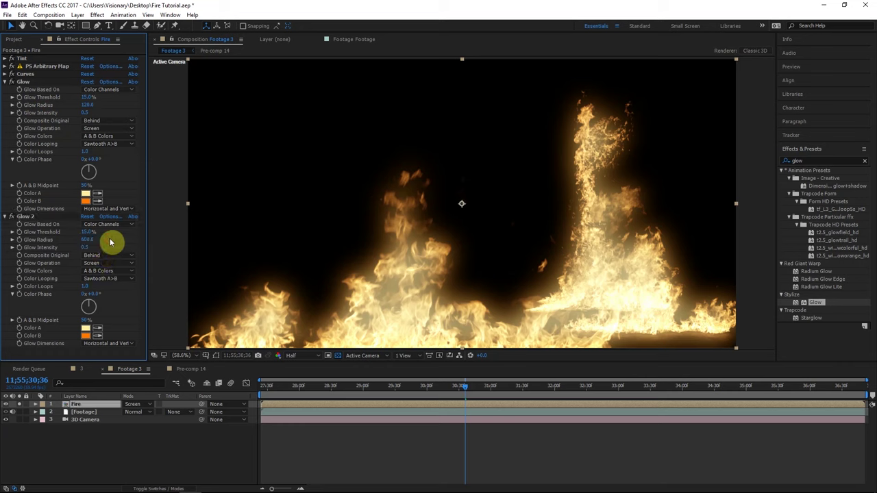
Step: Set the duplicated Glow's Color A to a richer yellow-orange and its Color B to FF6600
left_click(12, 217)
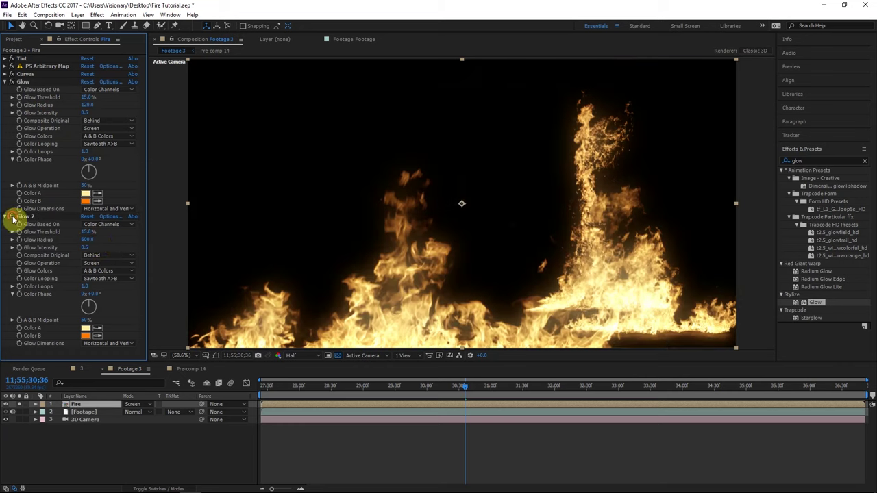
left_click(11, 217)
left_click(86, 328)
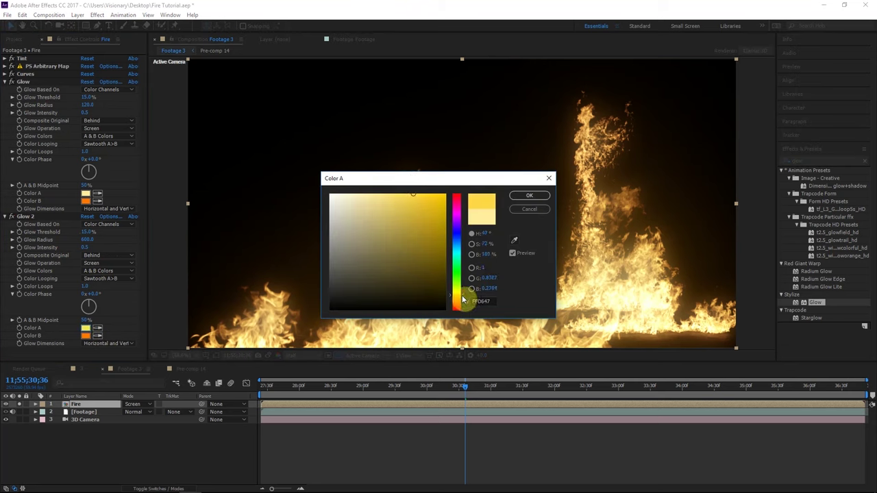
left_click(529, 196)
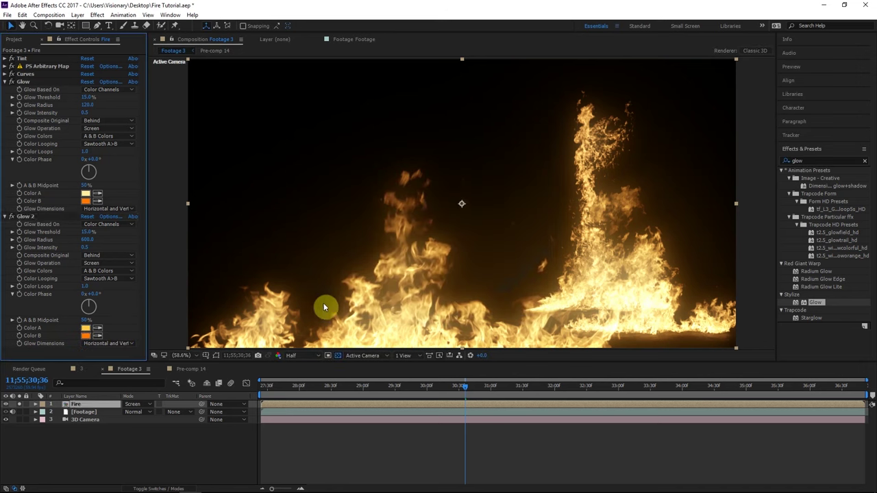
left_click(85, 336)
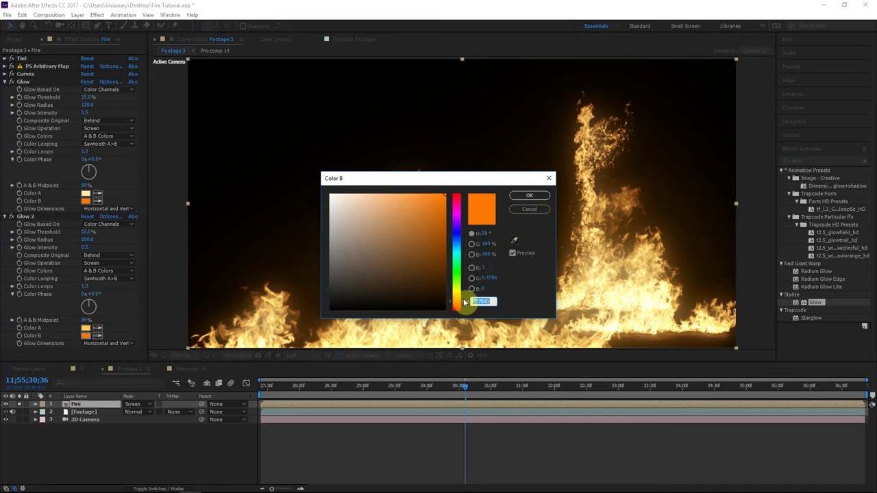
left_click(461, 302)
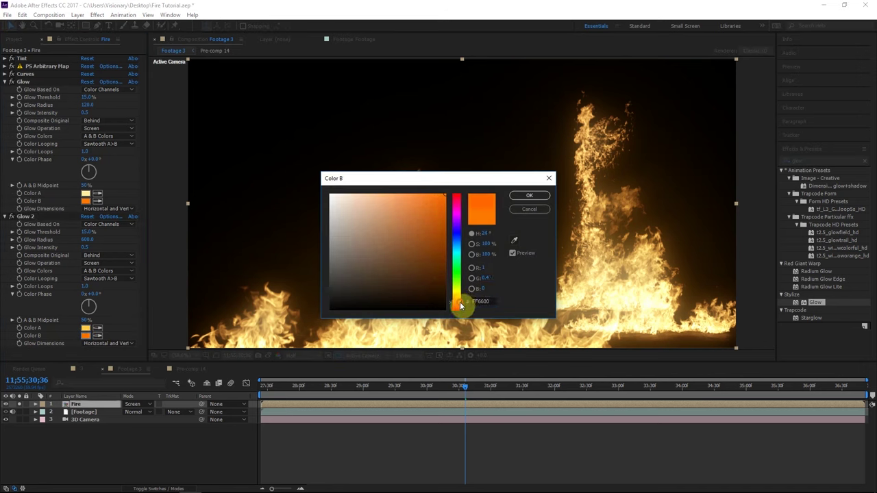
left_click(529, 196)
Step: Compare the fire with the second Glow off and on, and examine the brightest flames up close
left_click(23, 217)
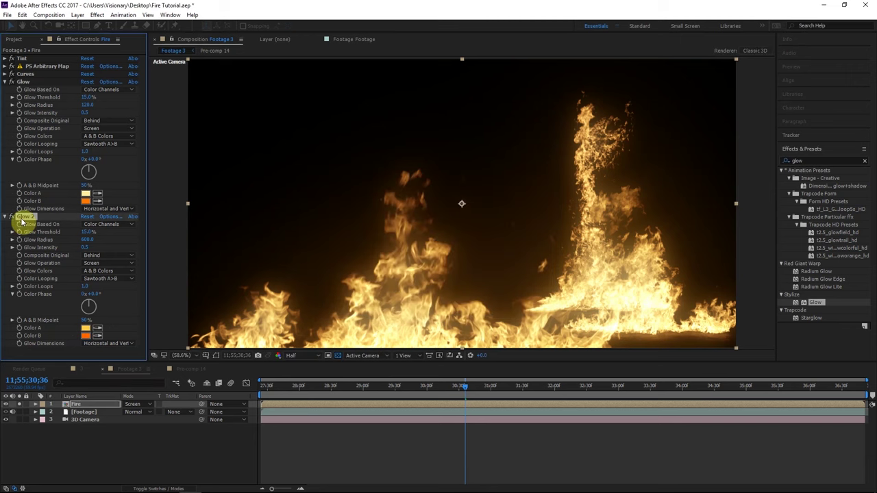
left_click(13, 218)
left_click(13, 217)
left_click(12, 217)
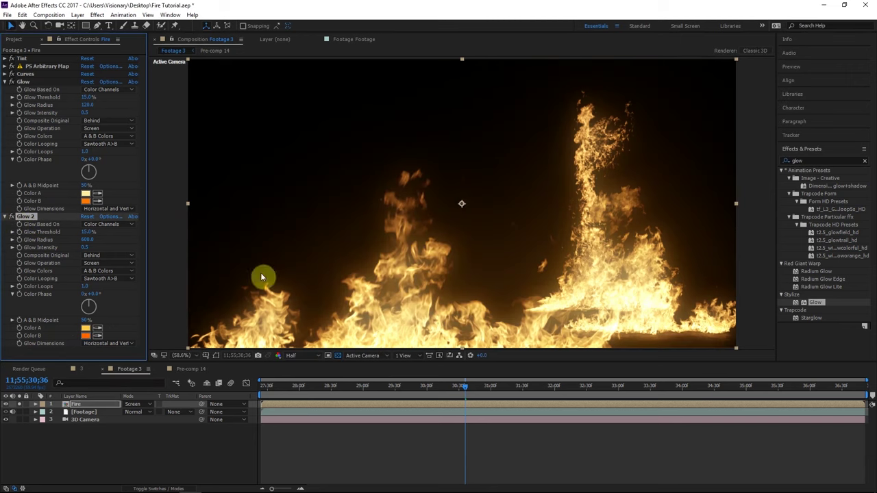
left_click(37, 82)
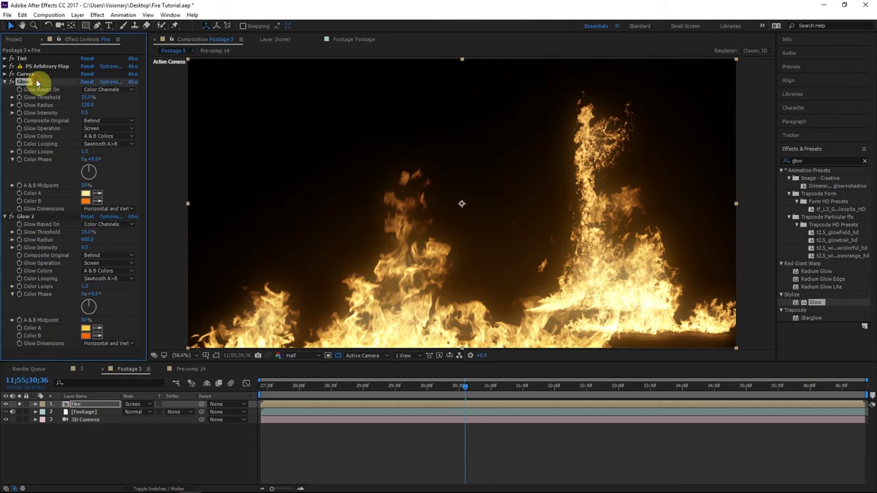
left_click(30, 218)
left_click(246, 266)
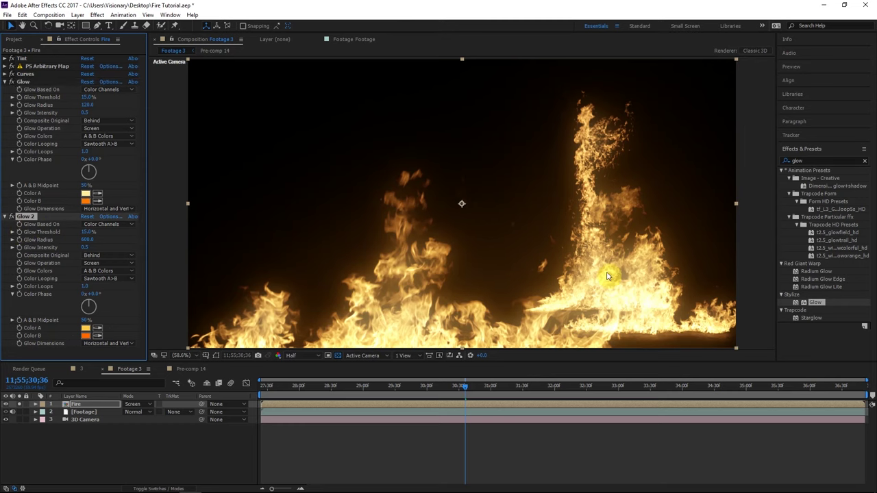
scroll(626, 292, "up", 2)
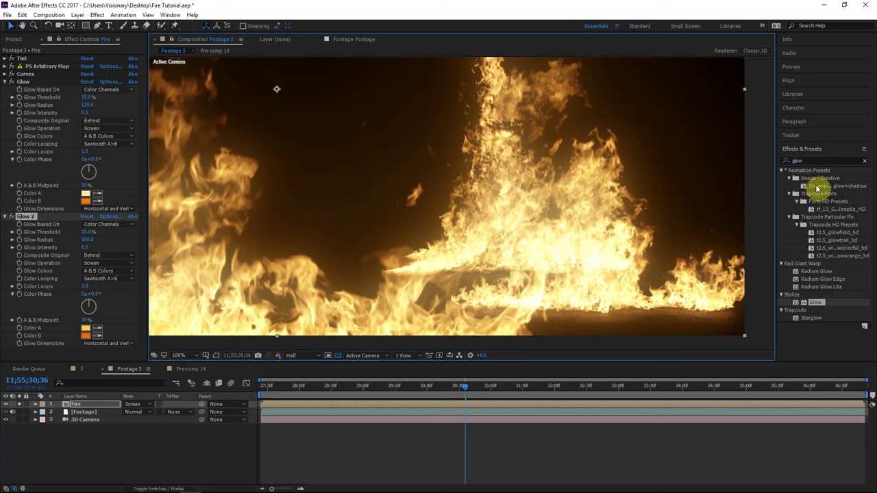
Step: Apply a third Glow effect to the Fire layer with a Glow Threshold of 90% and a Glow Radius of 80
left_click_drag(817, 302, 89, 291)
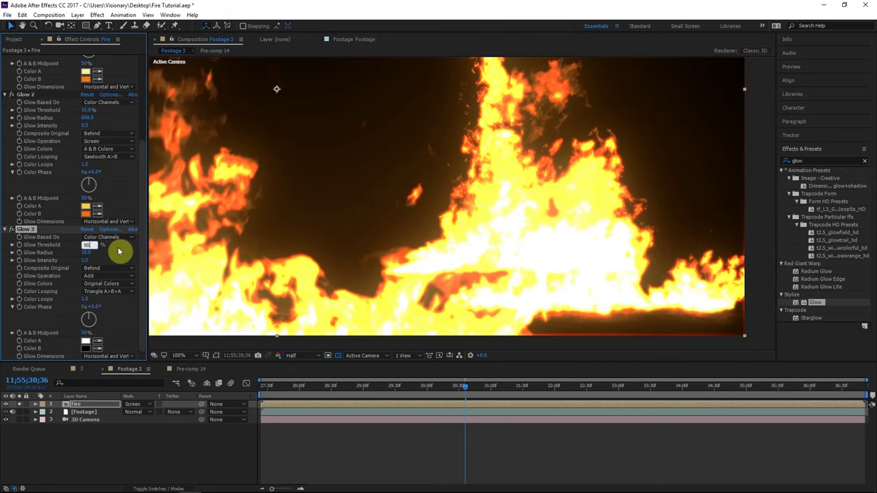
key("Return")
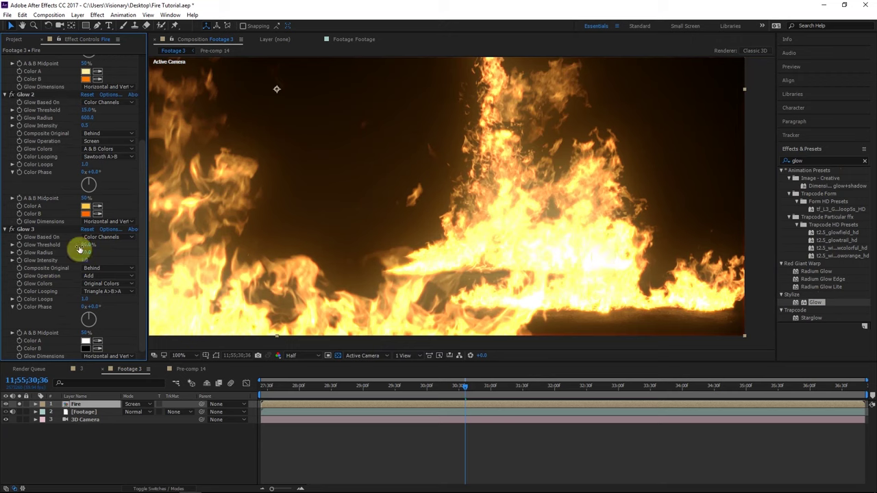
left_click(85, 253)
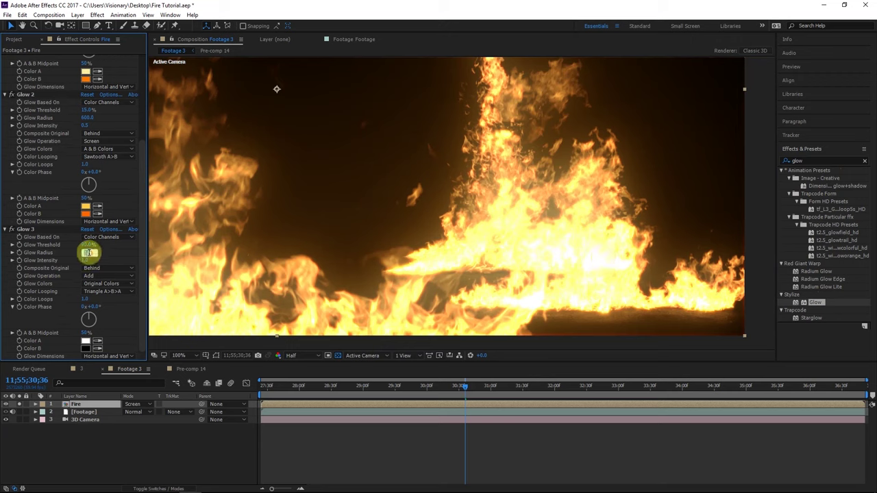
type("60")
Step: Set the third Glow's operation to Screen and its Glow Intensity to 0.5
left_click(86, 260)
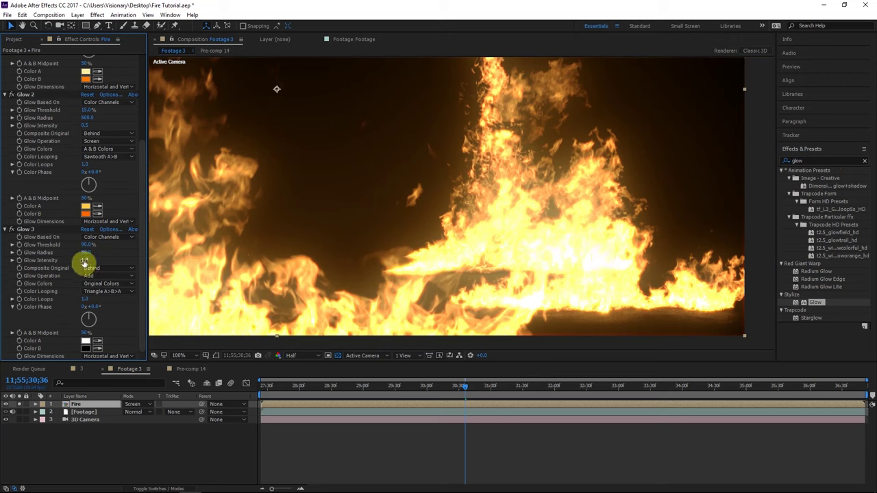
left_click(106, 276)
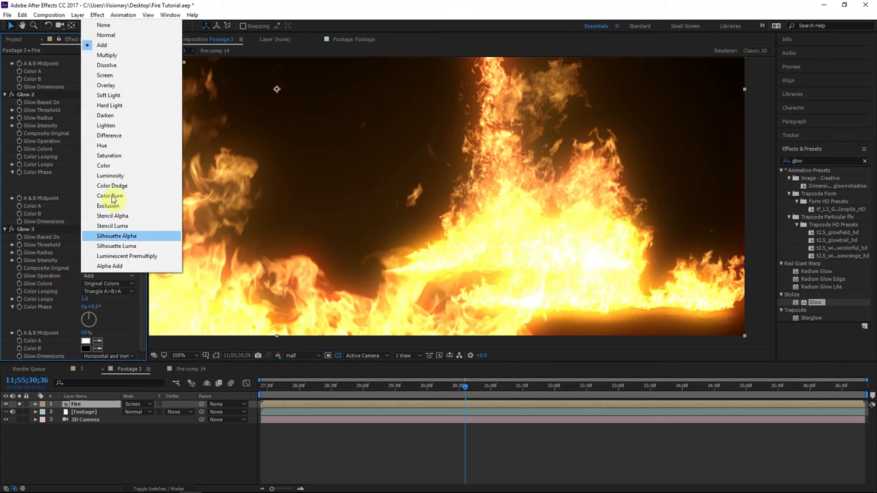
left_click(105, 75)
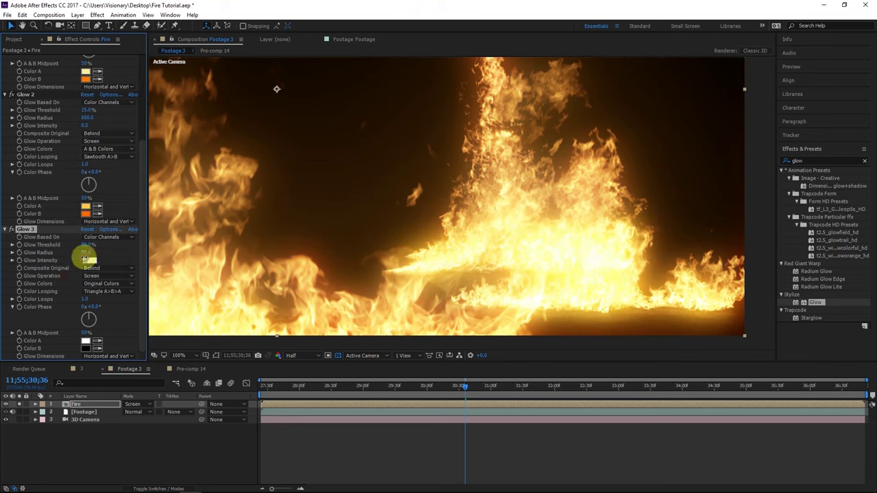
left_click_drag(87, 260, 117, 258)
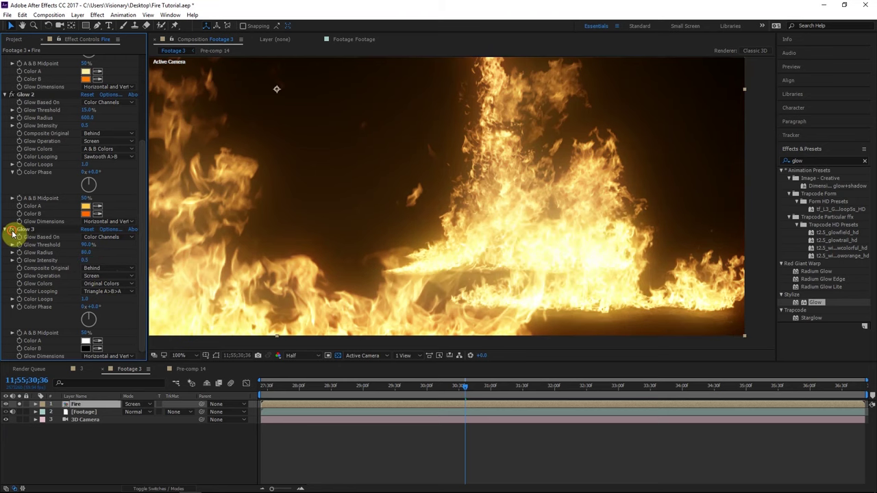
Step: Turn off all of the Fire layer's effects at once to view the whole frame of untreated flames
scroll(491, 239, "down", 4)
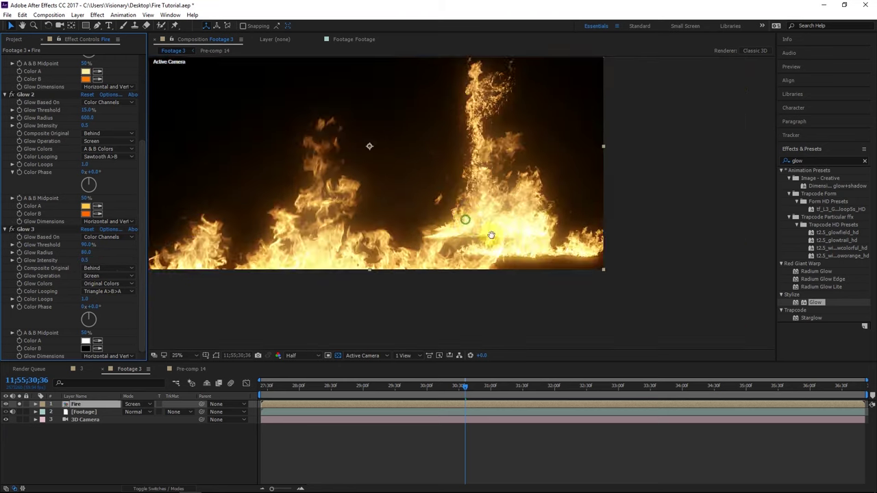
scroll(531, 255, "up", 2)
left_click_drag(528, 250, 554, 249)
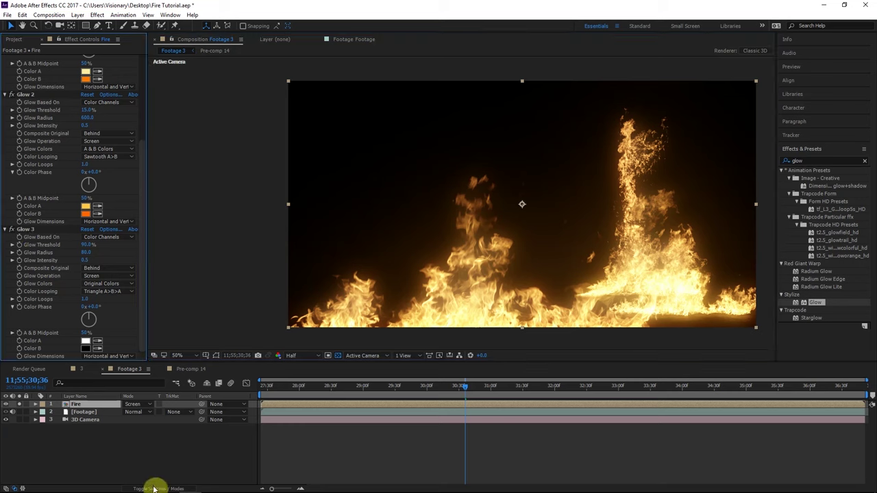
left_click(158, 488)
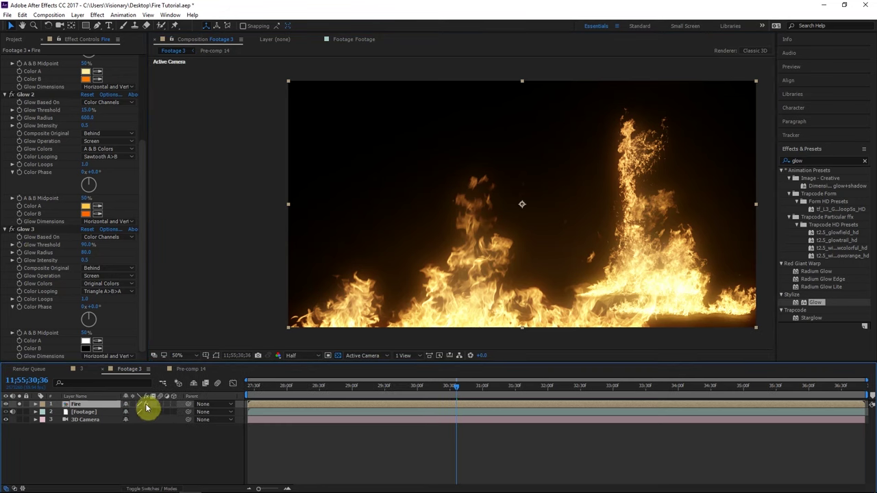
left_click(146, 405)
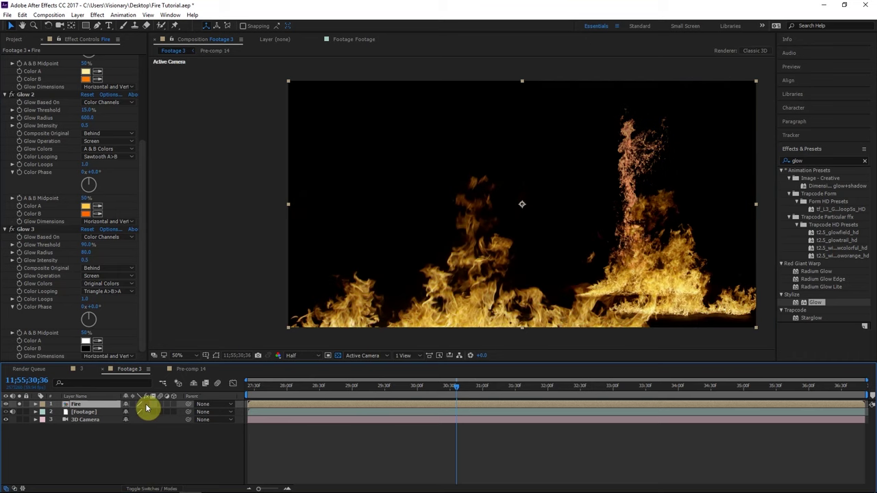
Step: Turn the Fire layer's effects back on, unsolo it, and compare the composite with the effects off and on
left_click(146, 405)
left_click(24, 405)
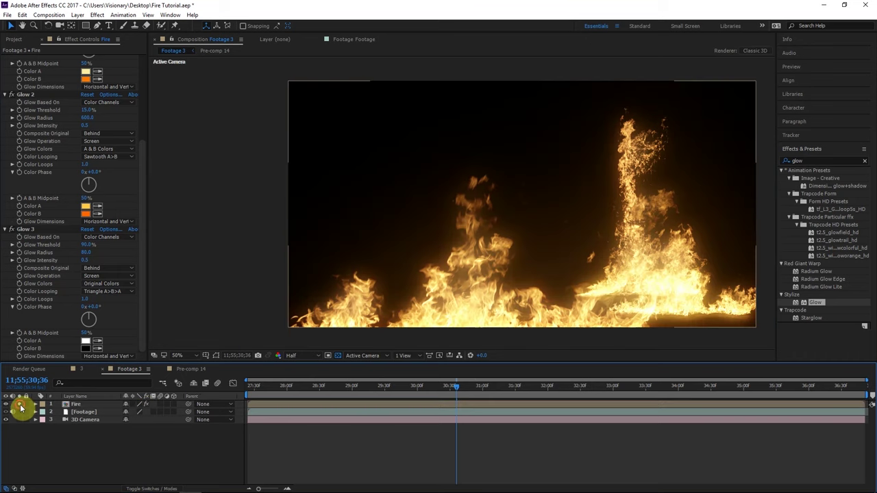
left_click(20, 407)
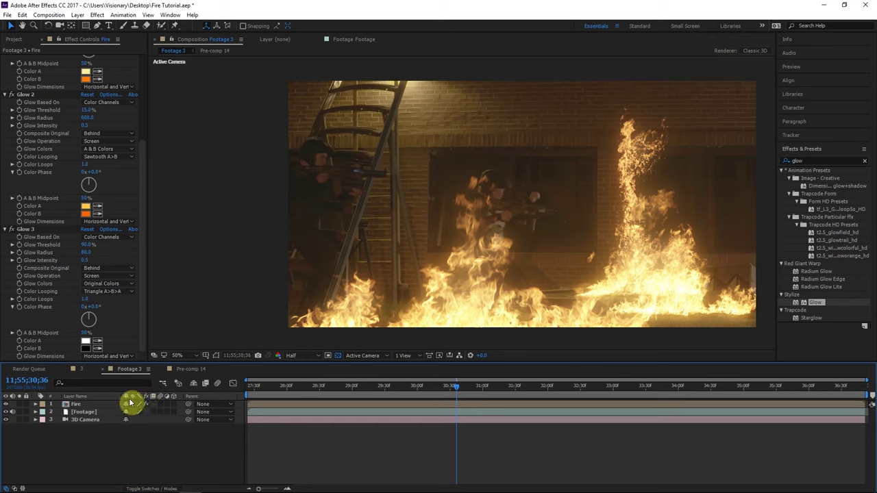
left_click(146, 405)
left_click(146, 406)
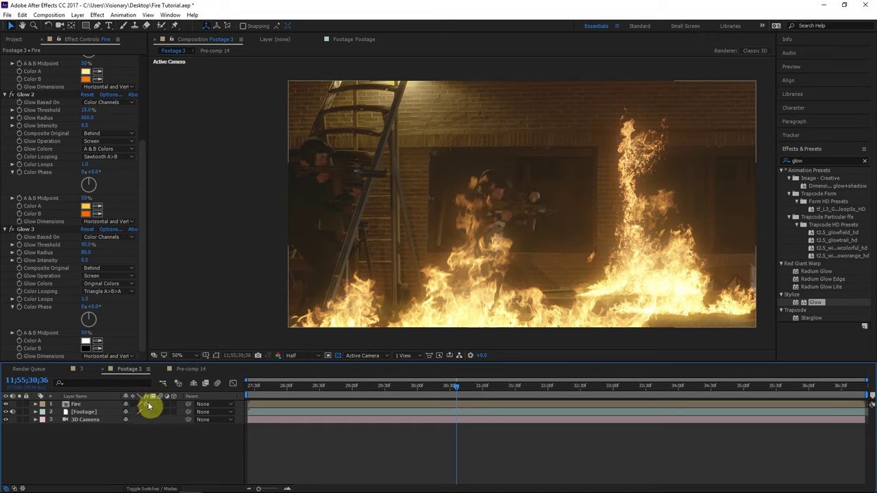
Step: Inside the Fire pre-composition, apply Camera Lens Blur to the first Ground Fire layer, soloing the layer only while working on it
double_click(77, 404)
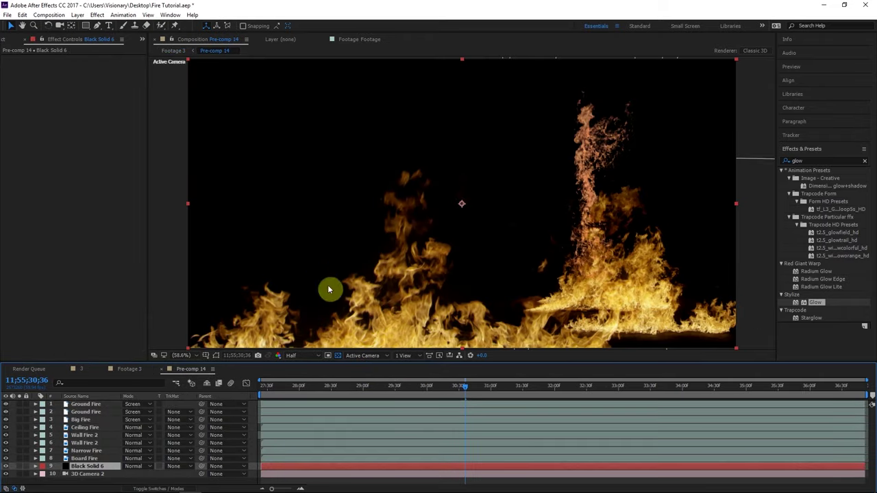
left_click(85, 405)
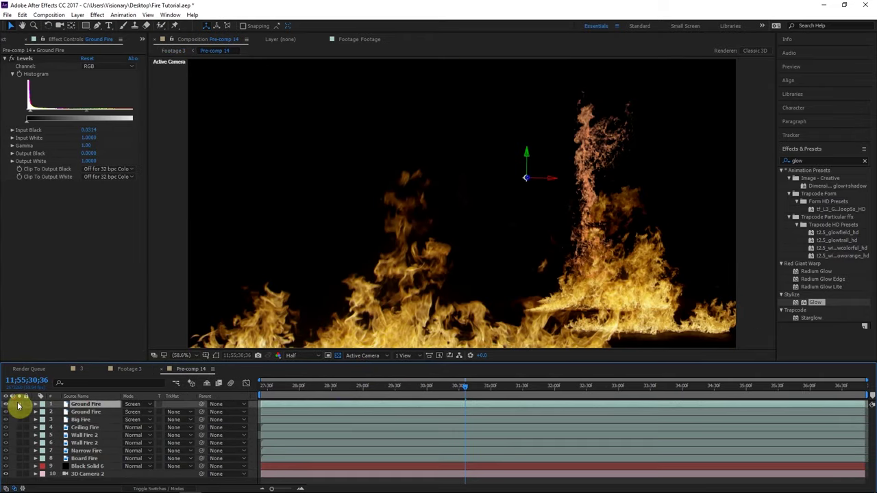
left_click(18, 405)
left_click(794, 159)
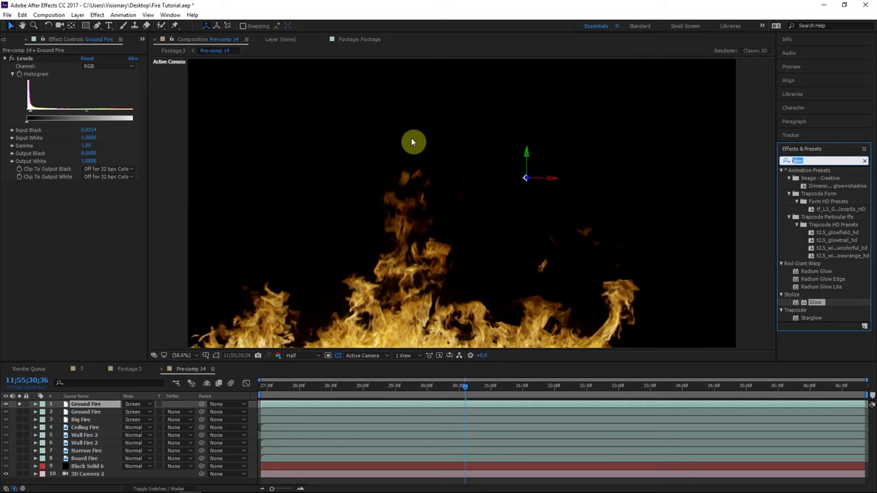
type("camera")
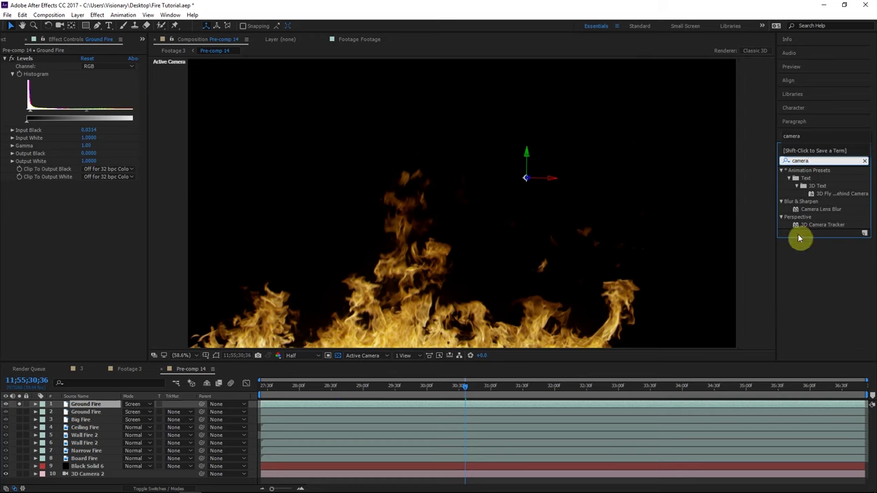
double_click(823, 210)
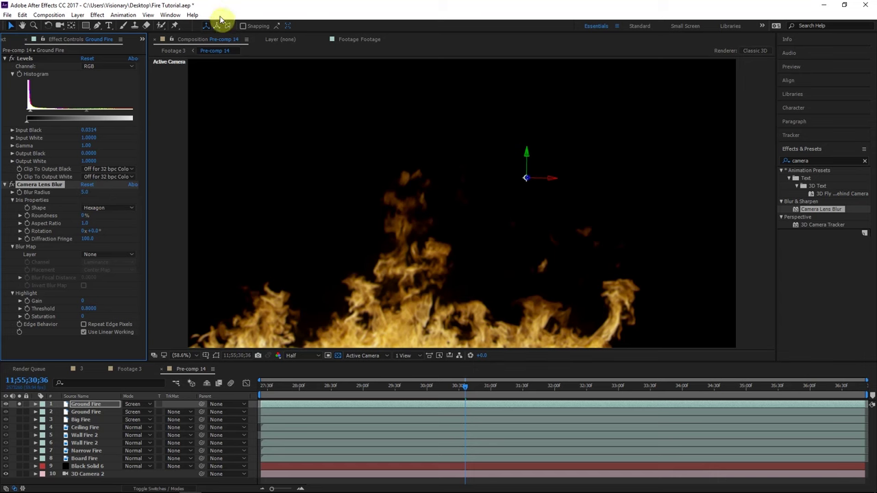
left_click(20, 404)
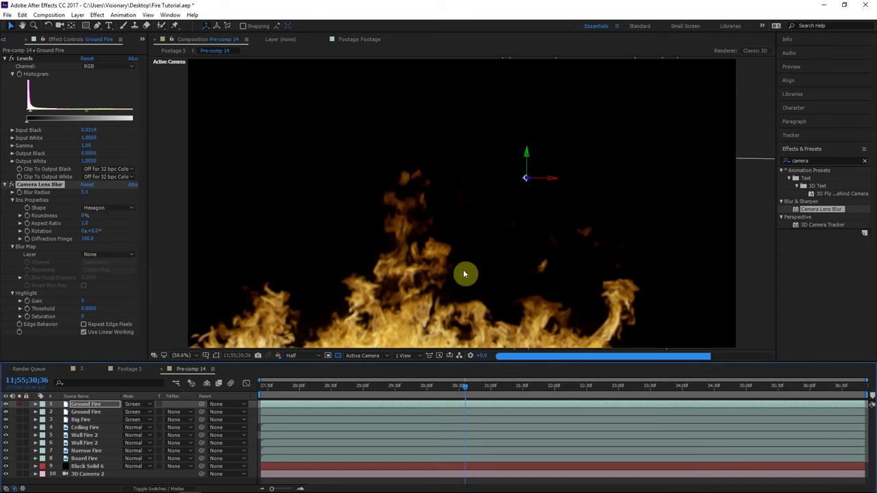
Step: Return to the Footage 3 composition and examine the tall column of flames up close at Full preview resolution
left_click(173, 51)
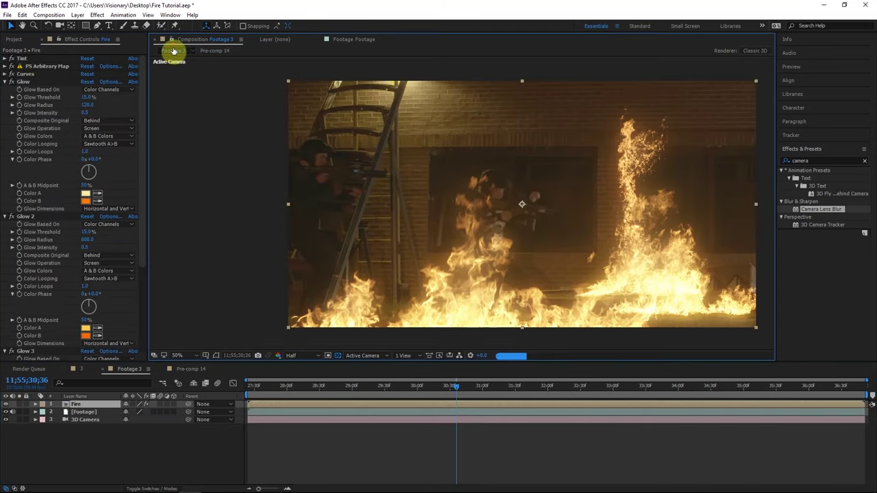
left_click(305, 355)
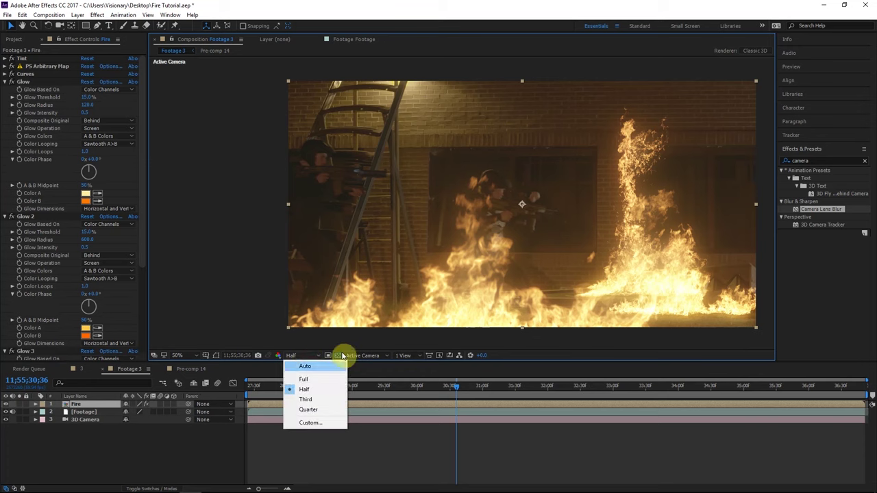
left_click(330, 378)
scroll(679, 199, "up", 1)
left_click_drag(598, 198, 338, 250)
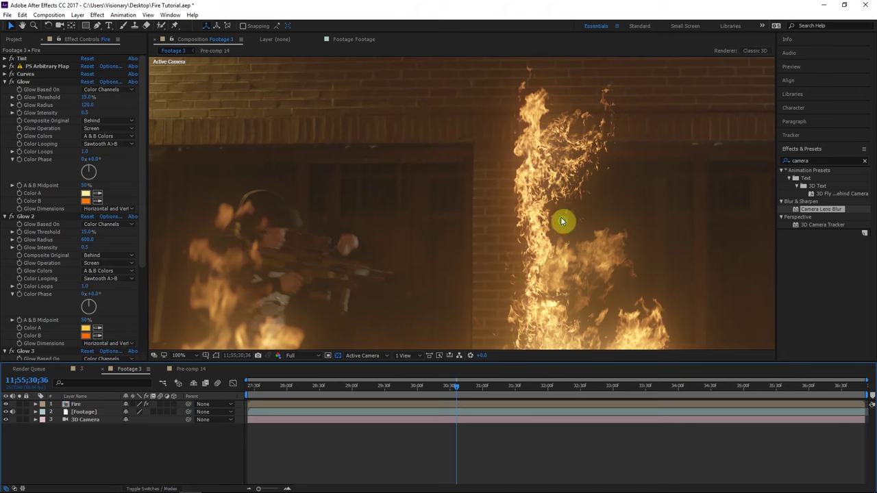
left_click_drag(562, 221, 537, 209)
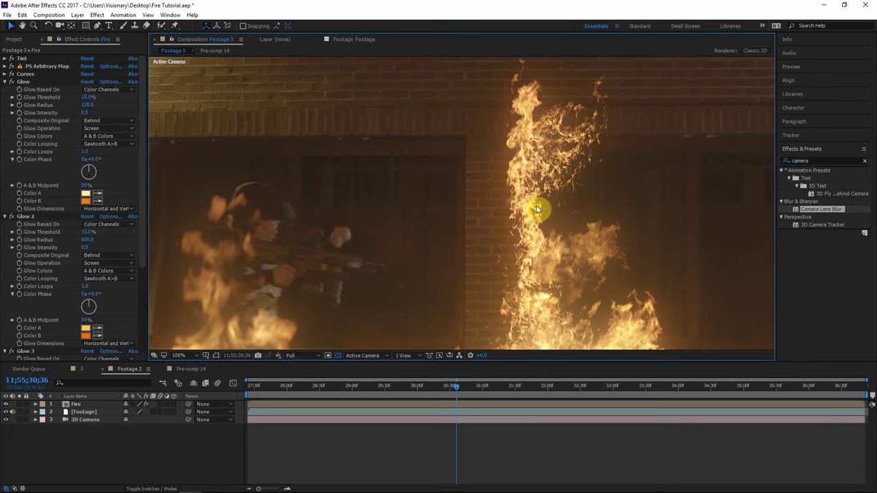
scroll(521, 192, "down", 1)
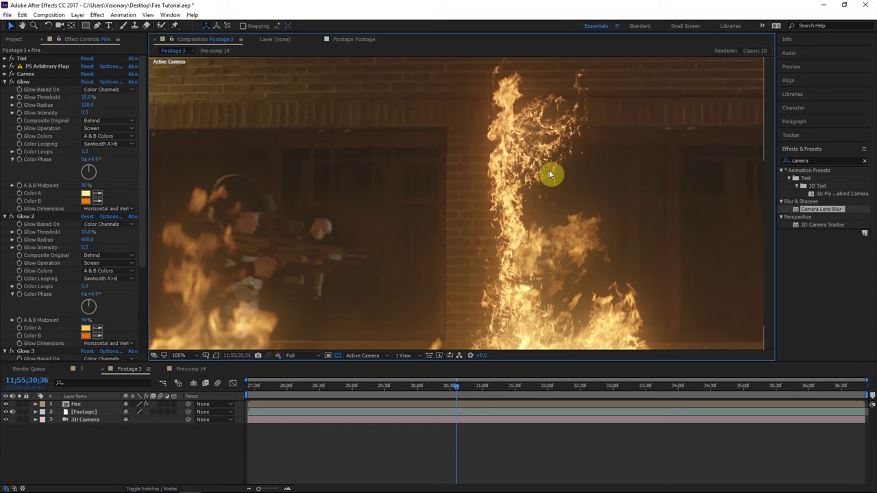
Step: Apply Camera Lens Blur to the Fire layer with a Blur Radius of 0.7 and compare the flames without it
left_click(77, 407)
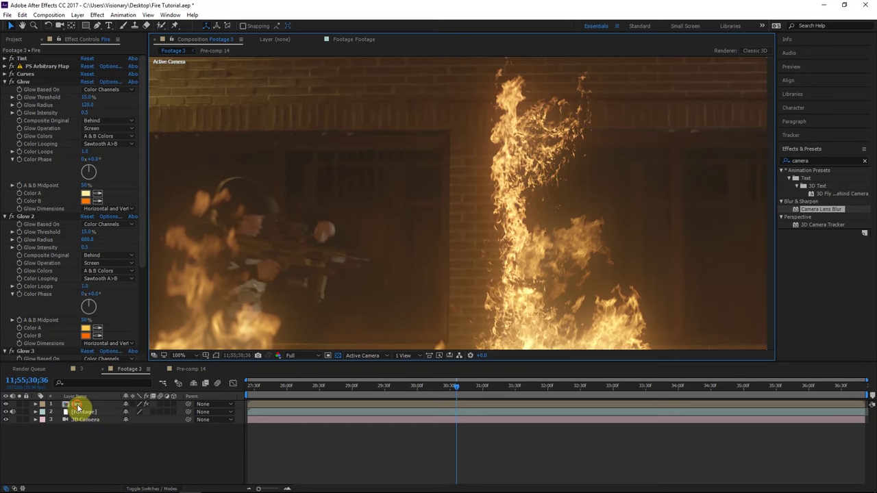
left_click_drag(816, 211, 88, 403)
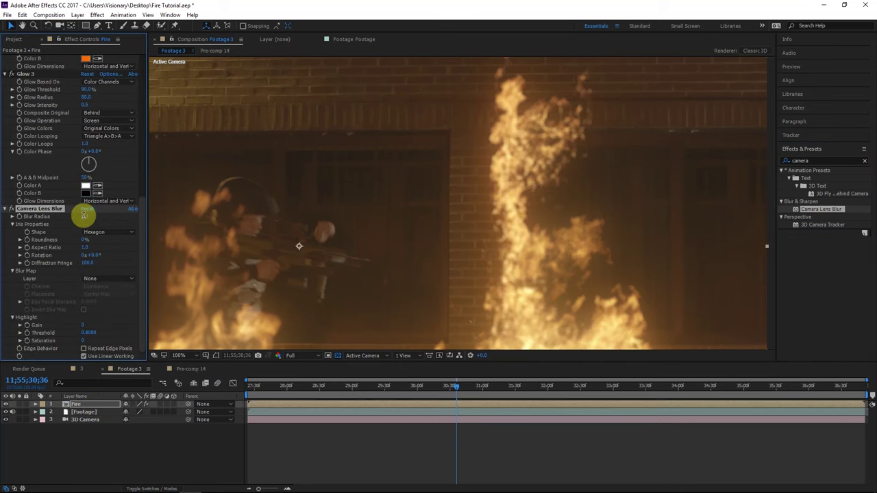
left_click(6, 216)
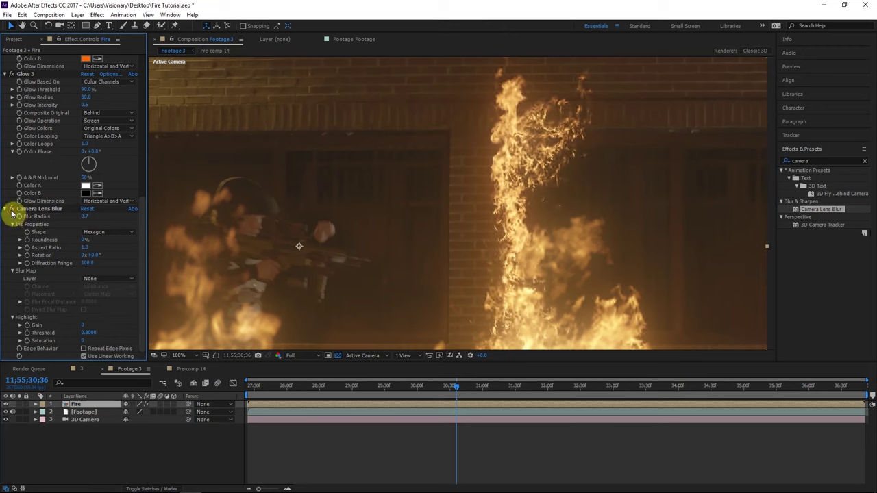
Step: Move the Fire layer's Camera Lens Blur between Curves and the first Glow, with Use Linear Working Space turned off
scroll(552, 182, "down", 2)
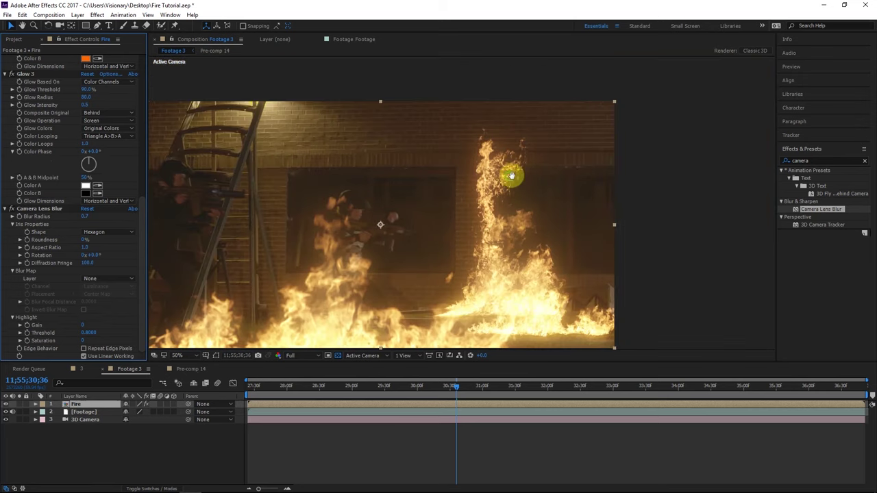
left_click_drag(511, 177, 532, 172)
left_click_drag(40, 209, 50, 63)
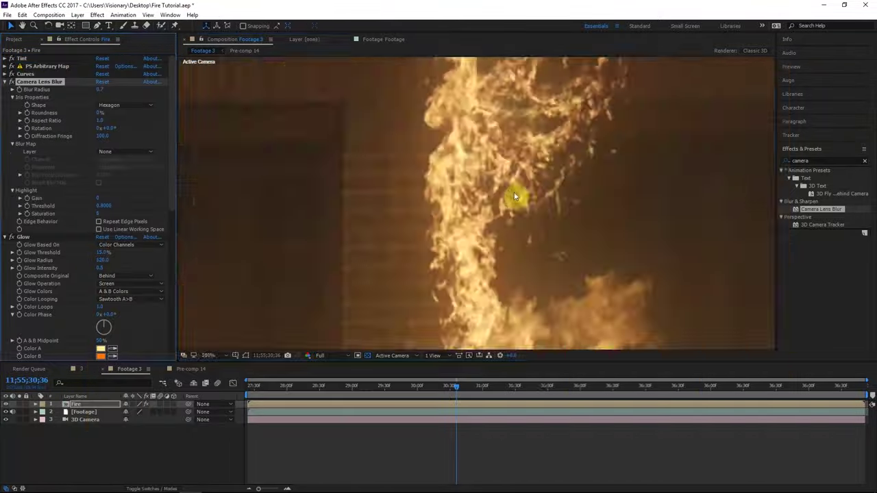
scroll(515, 198, "down", 5)
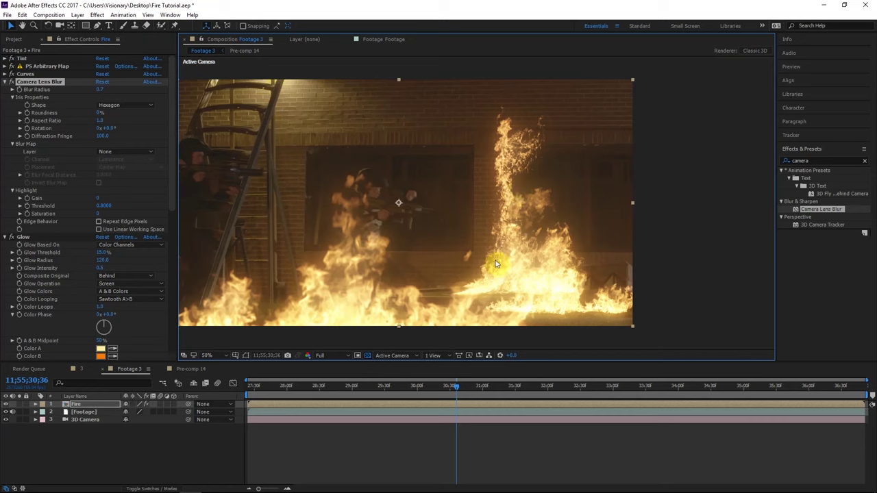
left_click(430, 437)
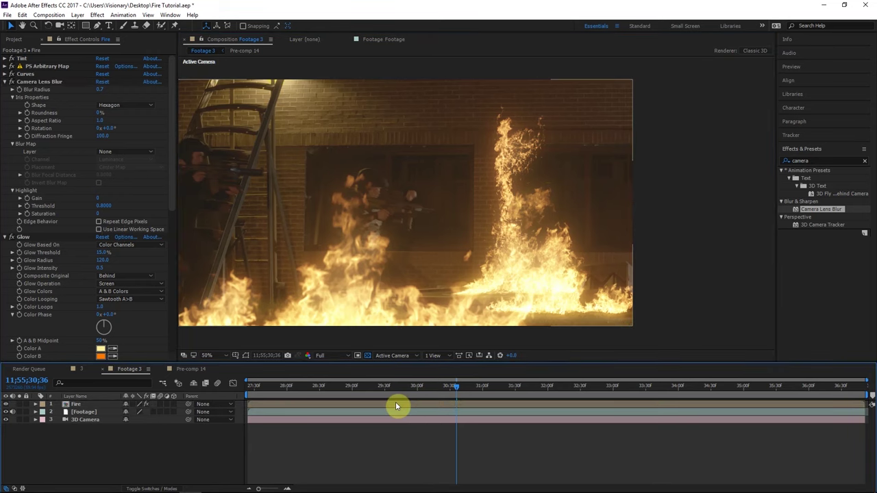
Step: Compare the shot with the Fire layer hidden and shown to judge how the fire lights the scene
left_click(457, 388)
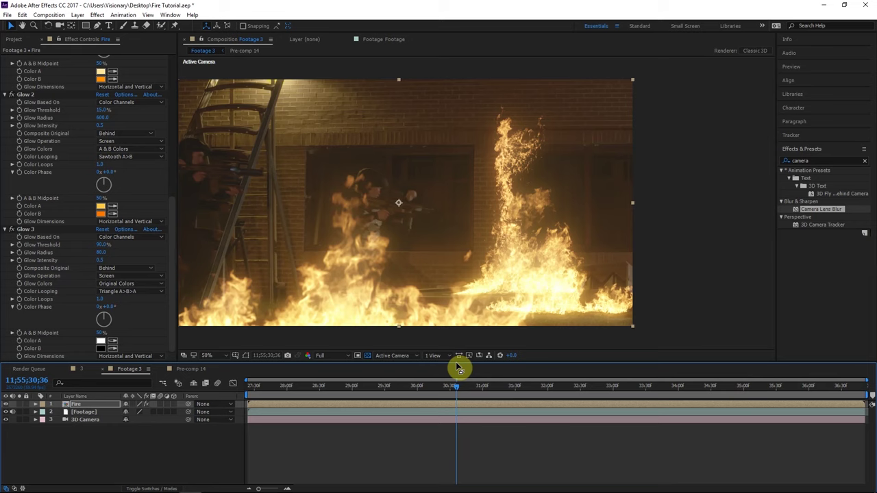
left_click(67, 390)
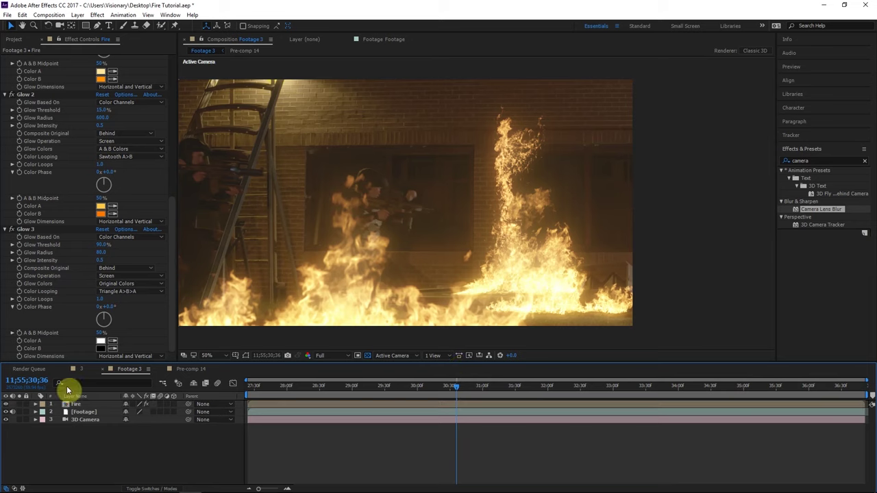
left_click(16, 40)
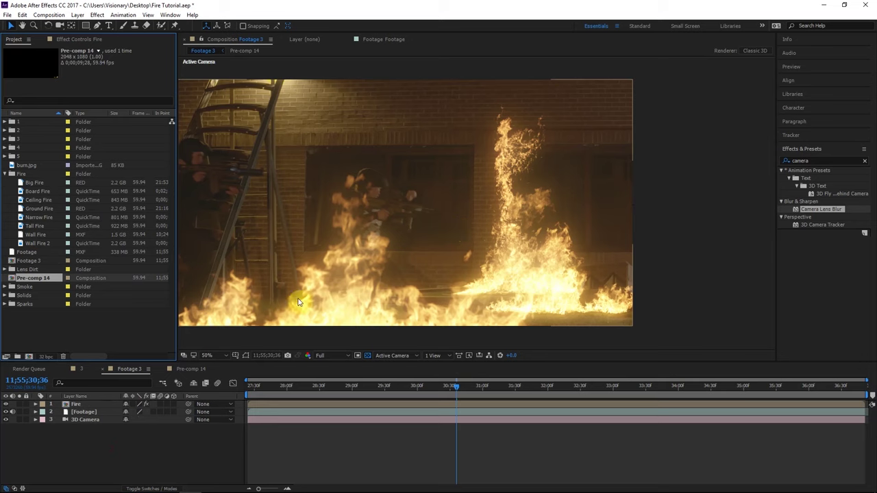
left_click(7, 404)
left_click(6, 405)
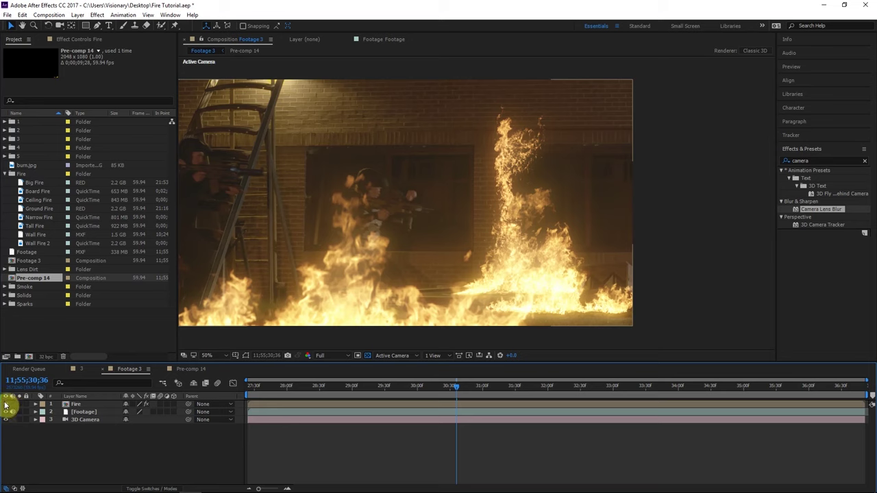
Step: Add an adjustment layer directly above the Footage layer and name it Origin Brightness
left_click(83, 413)
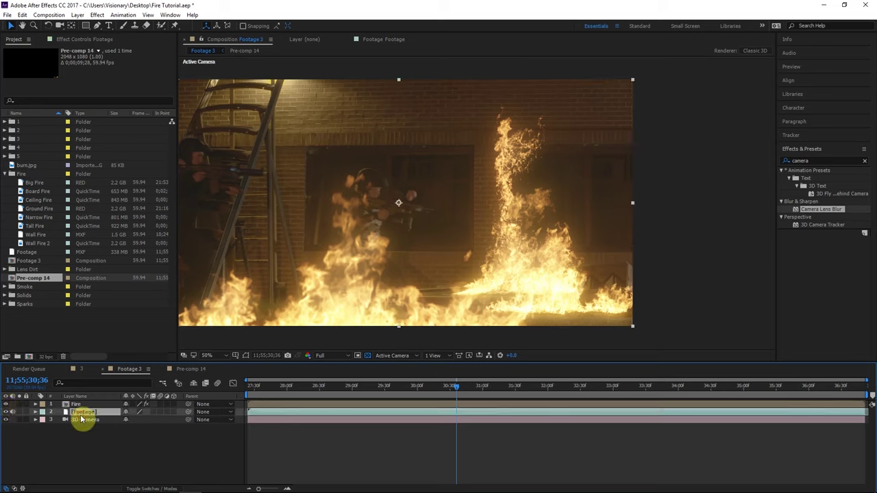
key("ctrl+alt+y")
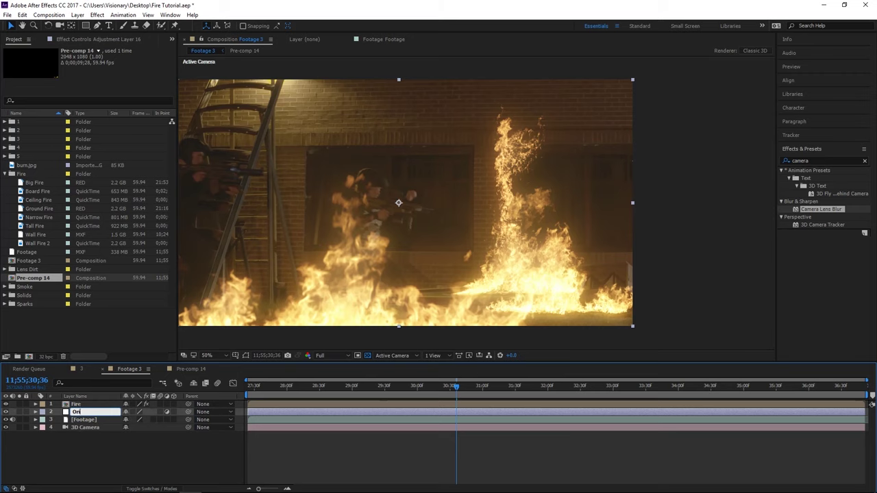
type("Origin Brigh")
type("tness")
key("Return")
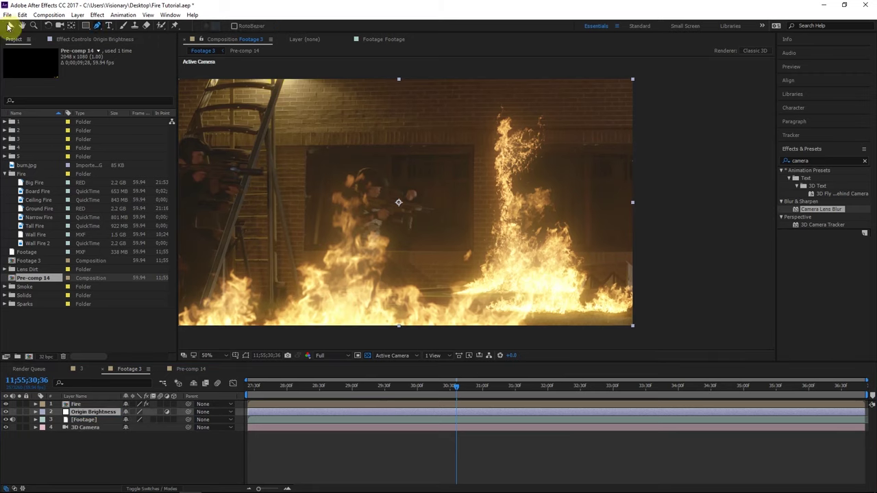
Step: Make the Origin Brightness layer 3D, scale it to 200%, and reposition it so it covers the whole frame
left_click(11, 26)
scroll(473, 226, "down", 2)
left_click_drag(473, 225, 489, 219)
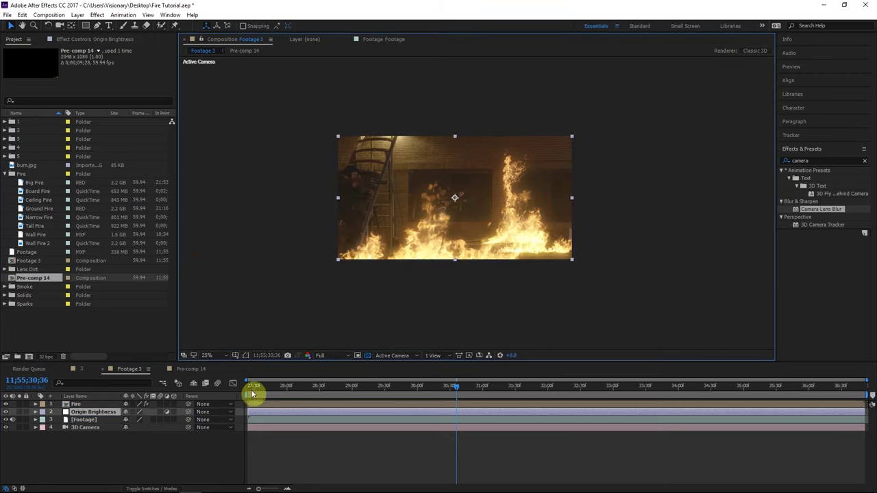
left_click(174, 413)
scroll(500, 248, "up", 2)
scroll(501, 248, "down", 2)
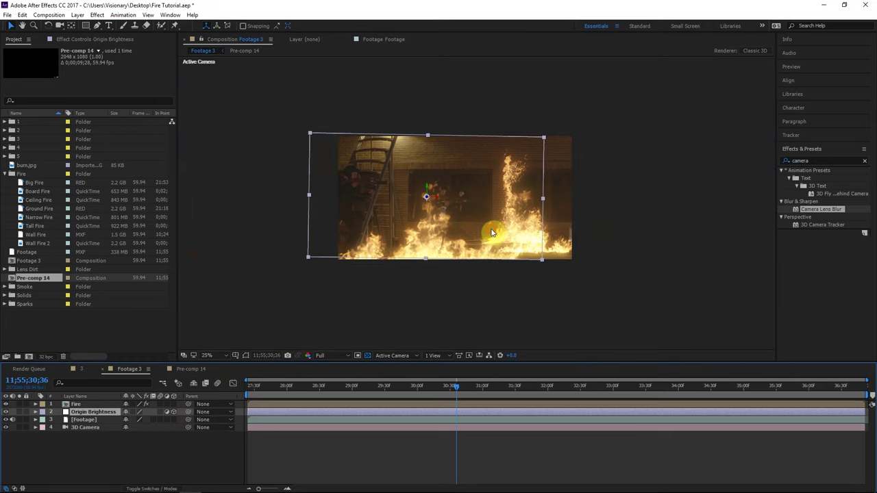
key("s")
left_click(135, 419)
type("200")
left_click(186, 467)
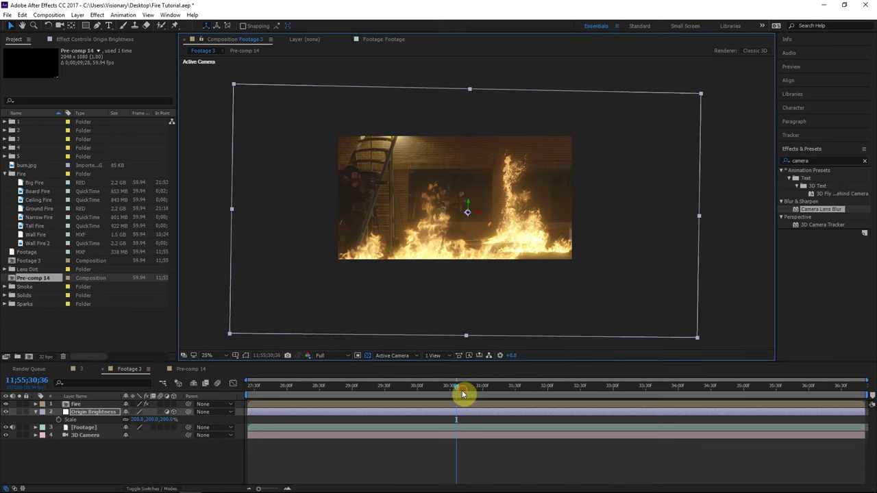
mouse_move(463, 393)
left_mouse_down()
mouse_move(414, 395)
mouse_move(458, 394)
left_mouse_up()
Step: Set the composition preview resolution to Half and select the Origin Brightness layer
left_click(334, 357)
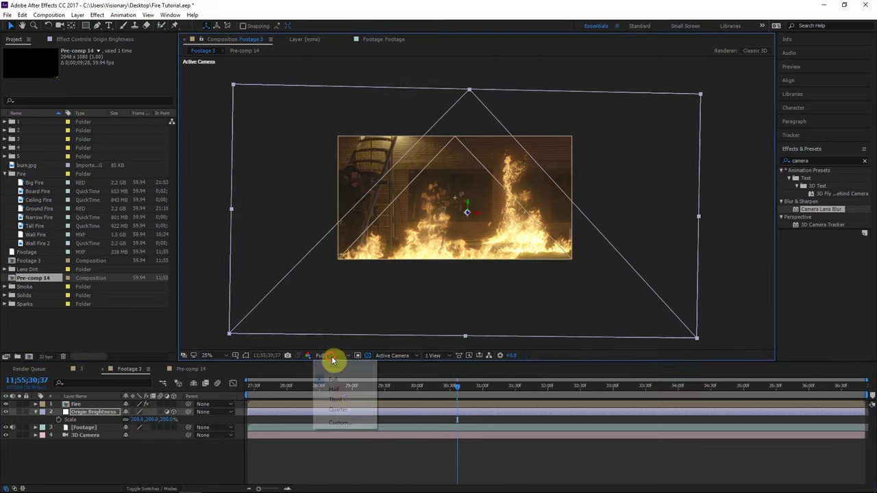
left_click(331, 386)
left_click(127, 411)
left_click(75, 412)
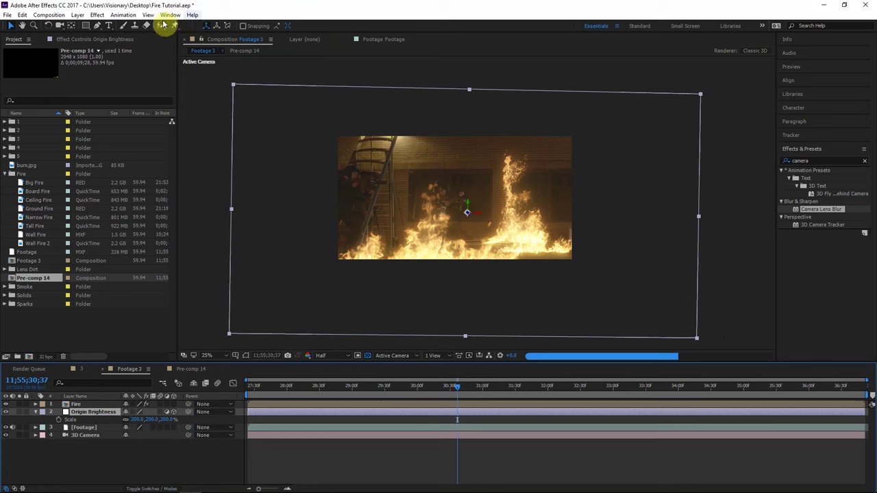
Step: Start a Pen mask on Origin Brightness, tracing up around the tall wall flame and down its far side to the ground
left_click(98, 28)
key("period")
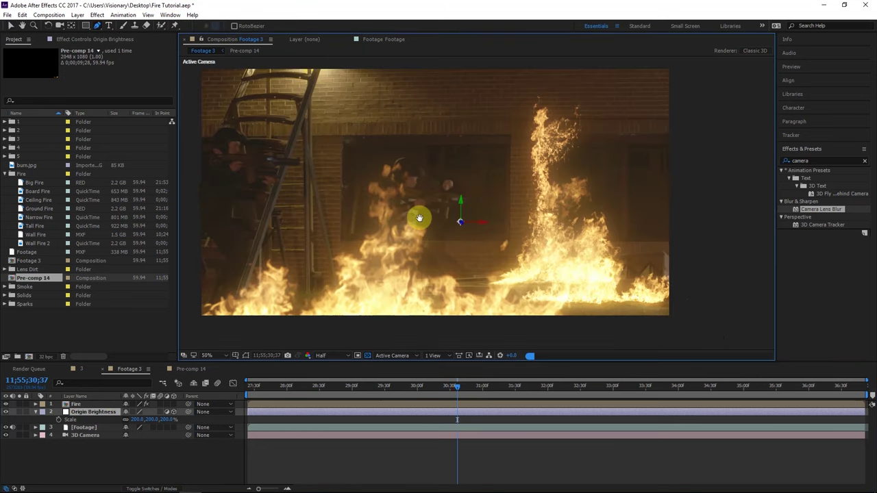
left_click(525, 284)
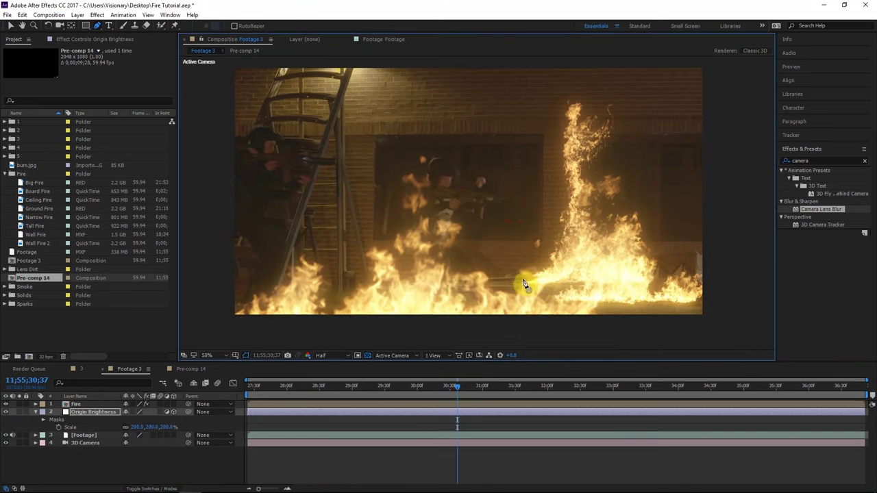
left_click(559, 238)
left_click(563, 191)
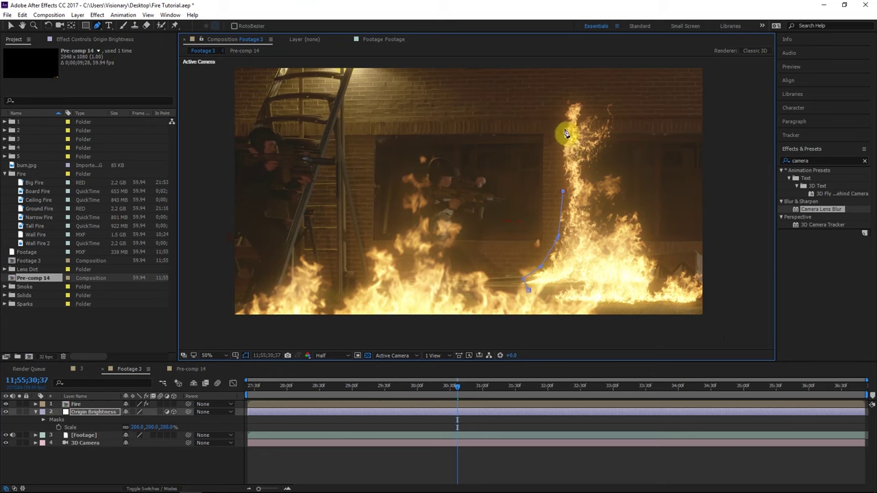
left_click(574, 121)
left_click(594, 129)
left_click(592, 148)
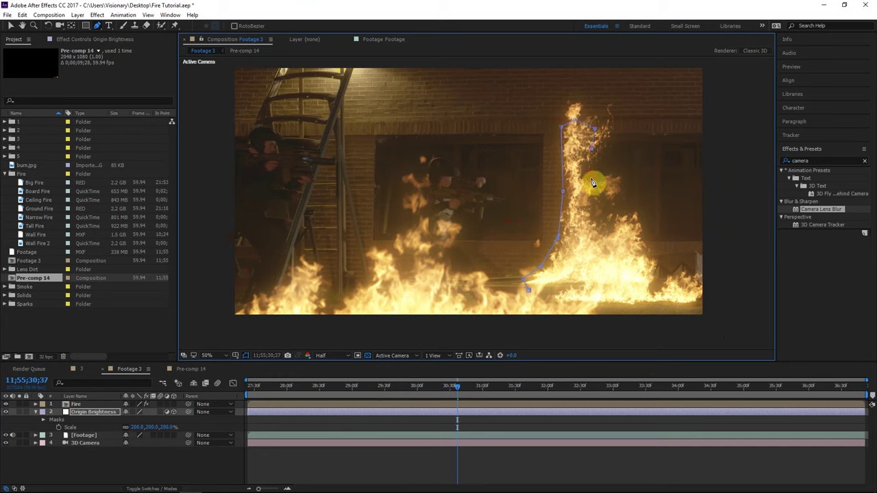
left_click(592, 178)
left_click(598, 193)
left_click(600, 237)
left_click(627, 244)
left_click(654, 261)
left_click(662, 278)
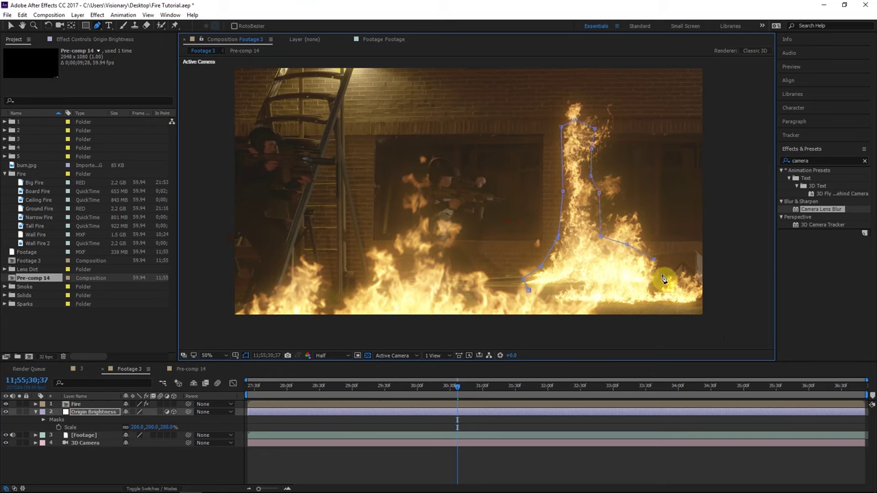
Step: Continue the mask past the frame edge and beneath the ground fire, and close it at the tall flame's base
left_click(719, 299)
left_click(696, 307)
left_click(666, 306)
left_click(629, 306)
left_click(571, 327)
left_click(538, 311)
left_click(423, 299)
left_click_drag(314, 298, 287, 285)
left_click(296, 275)
left_click(362, 273)
left_click(429, 274)
left_click(548, 270)
left_click(567, 247)
left_click_drag(568, 249, 567, 277)
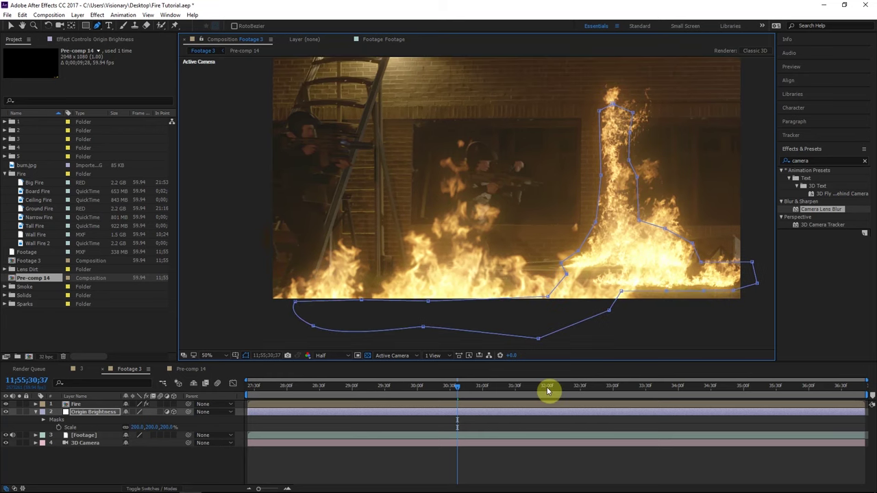
Step: Check the mask at about 11;55;31;59 and nudge its points beside the ground flames to fit the fire
left_click(547, 388)
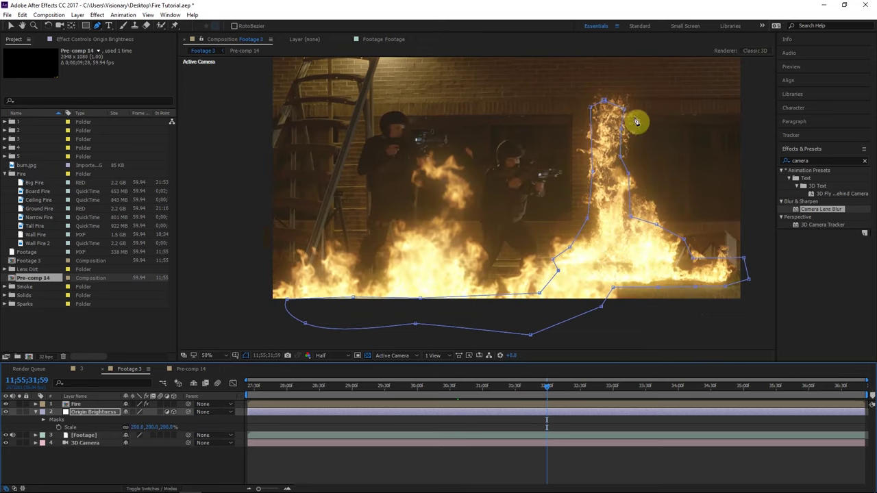
left_click_drag(691, 259, 690, 258)
left_click_drag(744, 259, 741, 261)
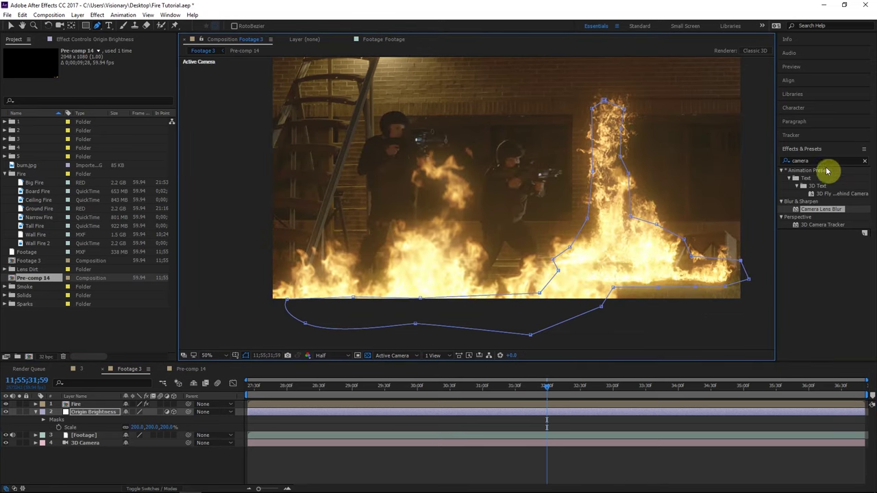
Step: Apply the Curves effect to the Origin Brightness layer
left_click_drag(827, 161, 458, 164)
type("curves")
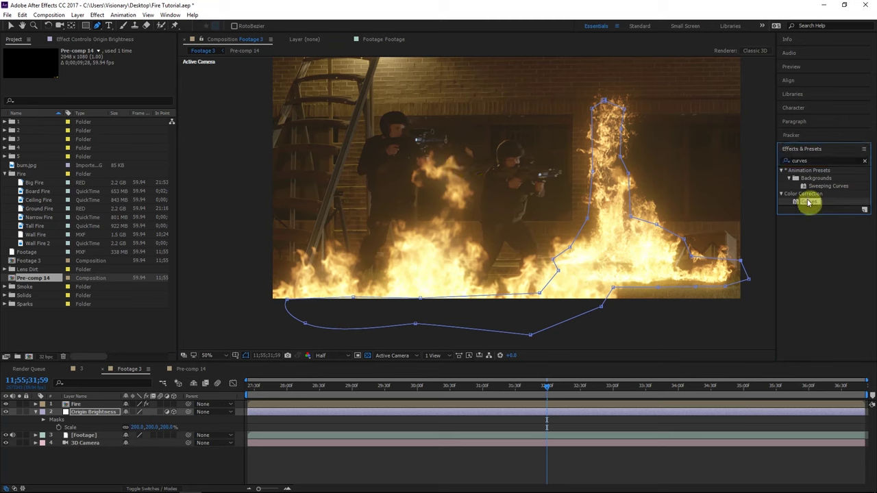
double_click(808, 201)
left_click(82, 405)
left_click(86, 411)
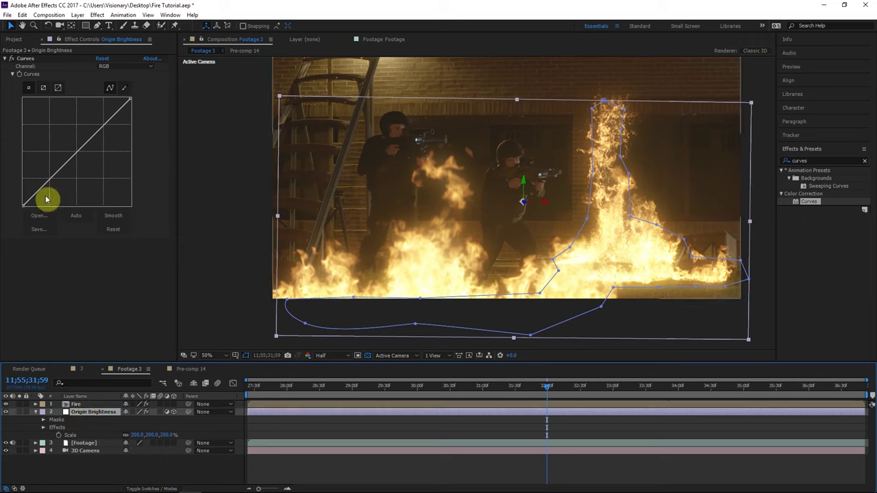
Step: Raise the midtones of the RGB and Red curves on Origin Brightness and slightly lower the Blue curve
left_click_drag(76, 150, 72, 142)
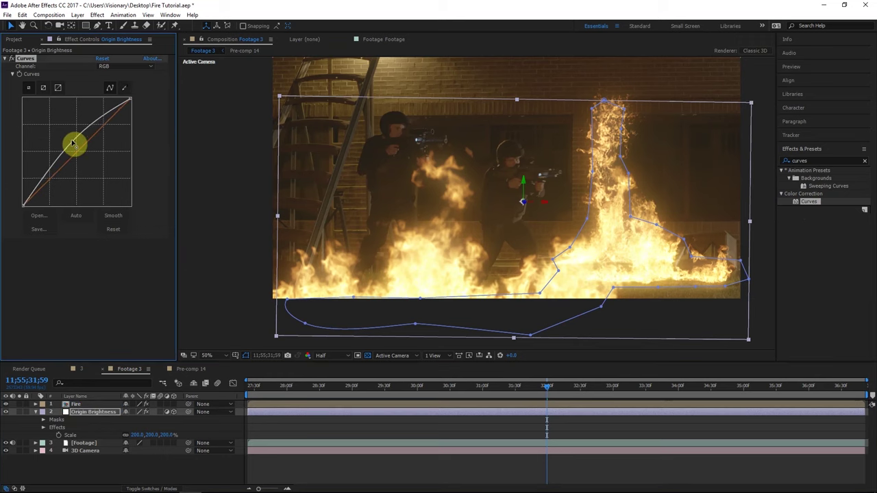
left_click(104, 65)
left_click(110, 83)
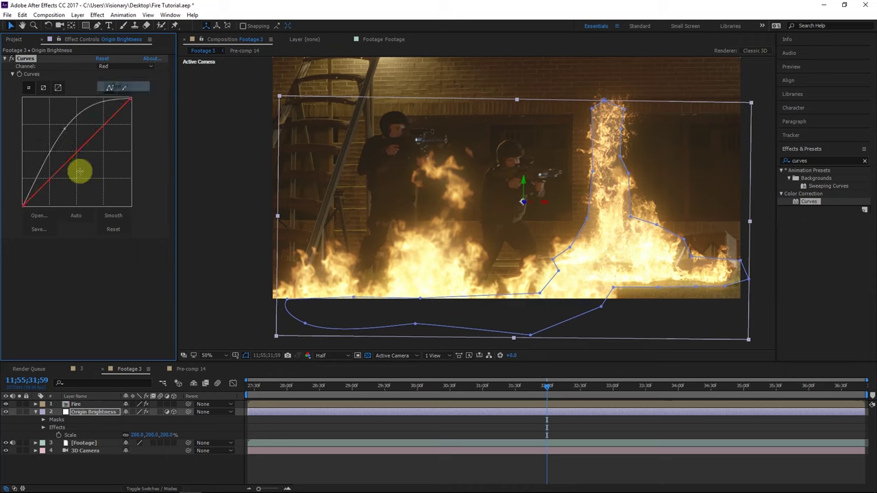
left_click(129, 68)
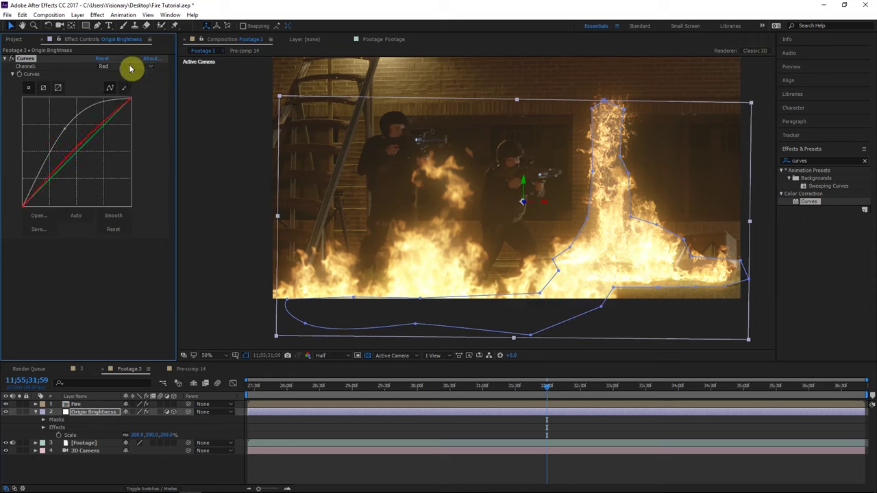
left_click(125, 107)
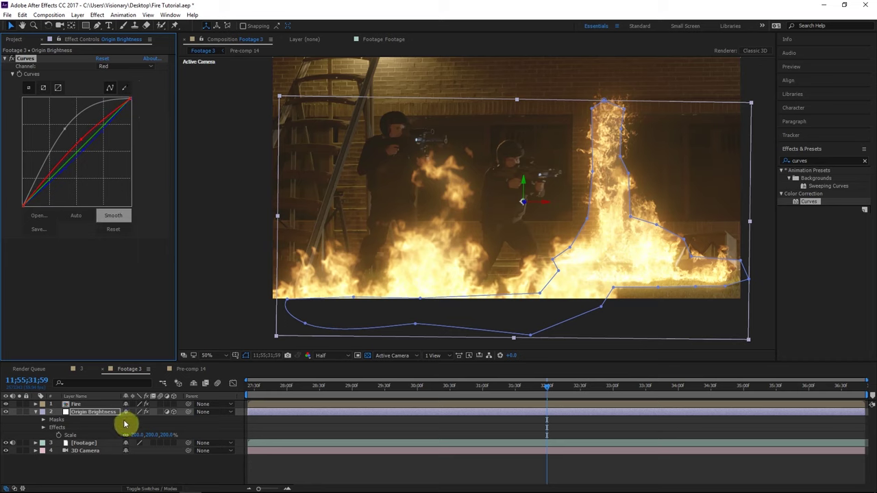
Step: Set the Mask Feather of Mask 1 on Origin Brightness to 105 pixels
key("f")
left_click(219, 464)
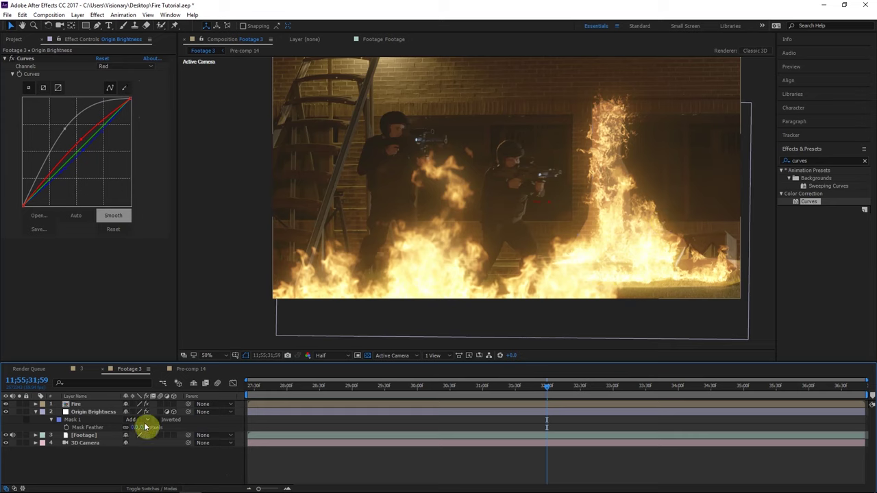
left_click_drag(133, 427, 182, 427)
left_click(228, 455)
left_click(230, 457)
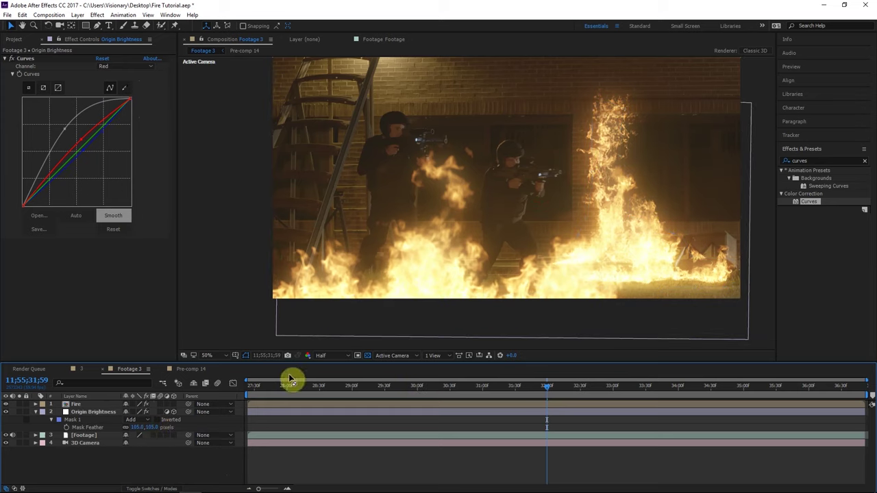
Step: Compare the shot with the Origin Brightness layer hidden and shown to judge the masked brightening
left_click(5, 412)
left_click(5, 412)
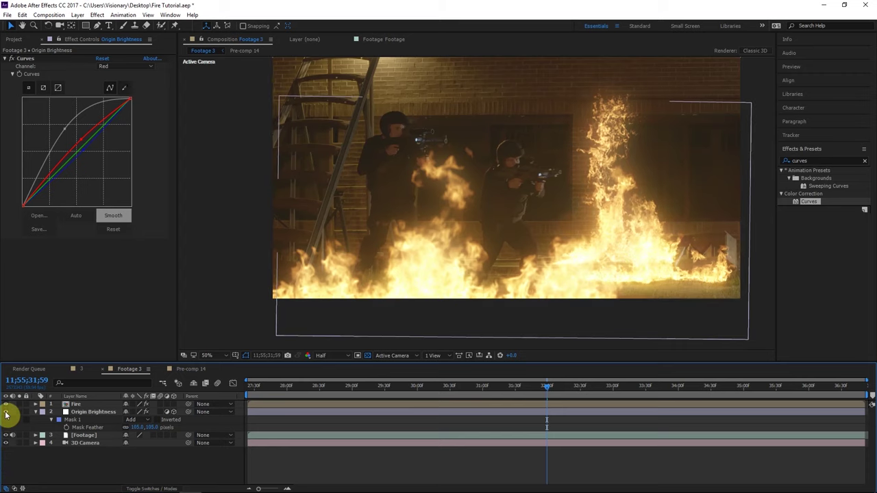
left_click(6, 412)
left_click(5, 412)
left_click(5, 412)
left_click(6, 411)
left_click(78, 413)
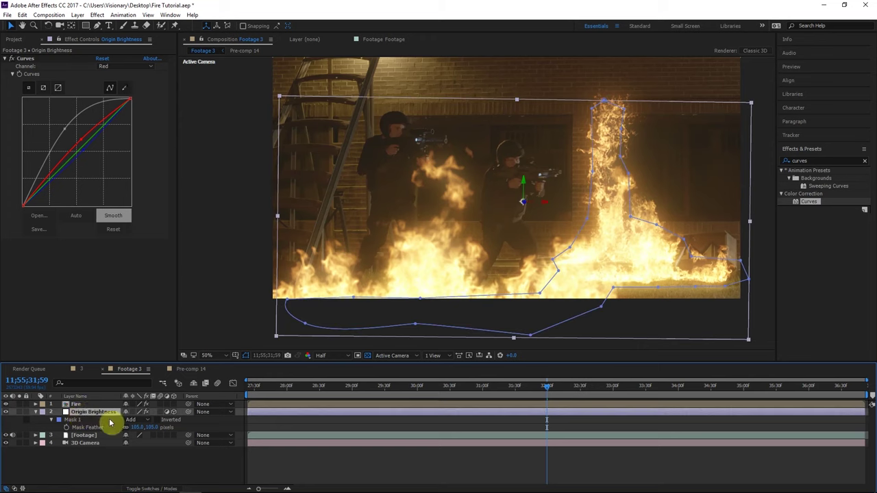
left_click(270, 469)
key("f")
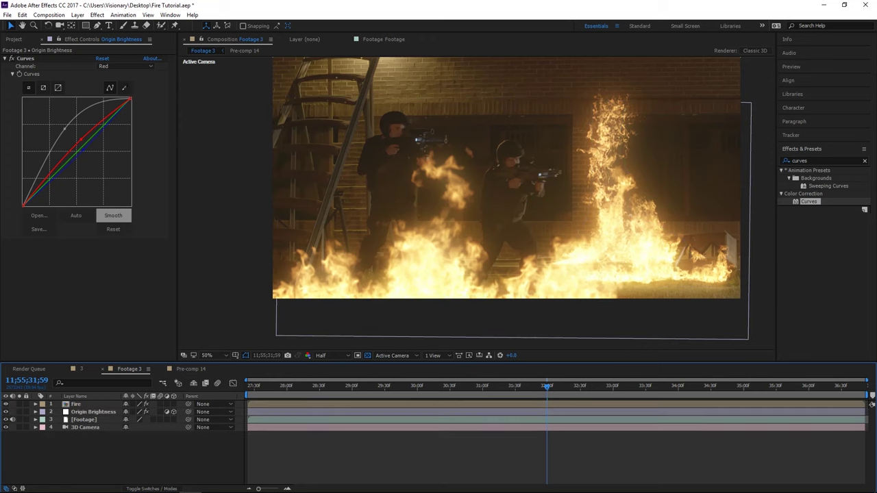
Step: Bring the Map, Blur 2 and Heat Distortion layers from composition 3 into Footage 3 and display the Map layer alone
left_click(77, 370)
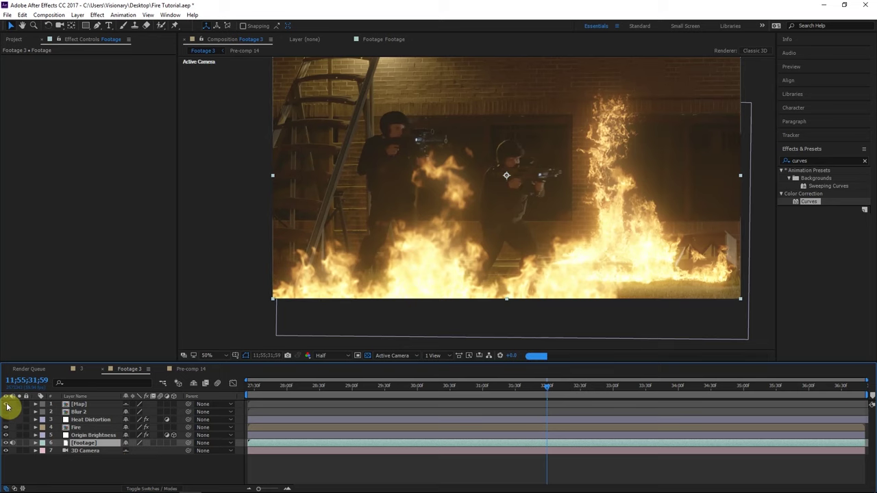
left_click(6, 404)
left_click_drag(521, 290, 473, 313)
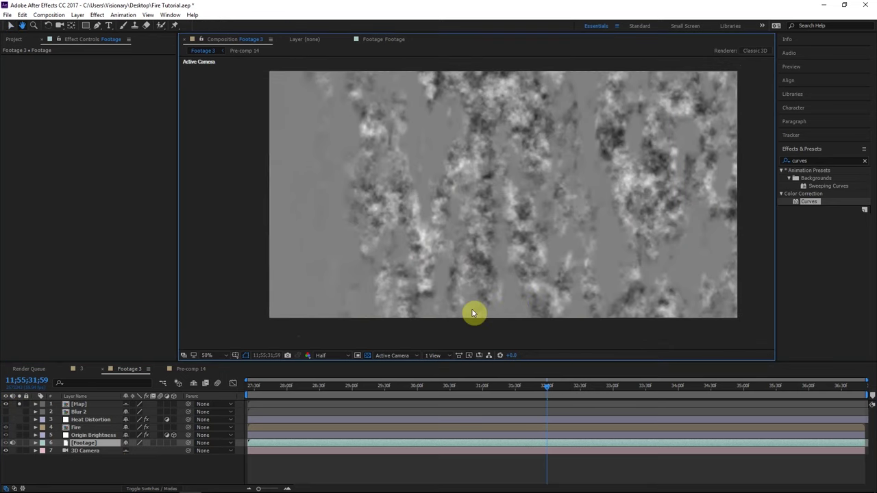
Step: Examine the Blur 2 layer's black-and-white pattern and how the grey Map layer moves over time
left_click(85, 405)
left_click(8, 414)
left_click(7, 405)
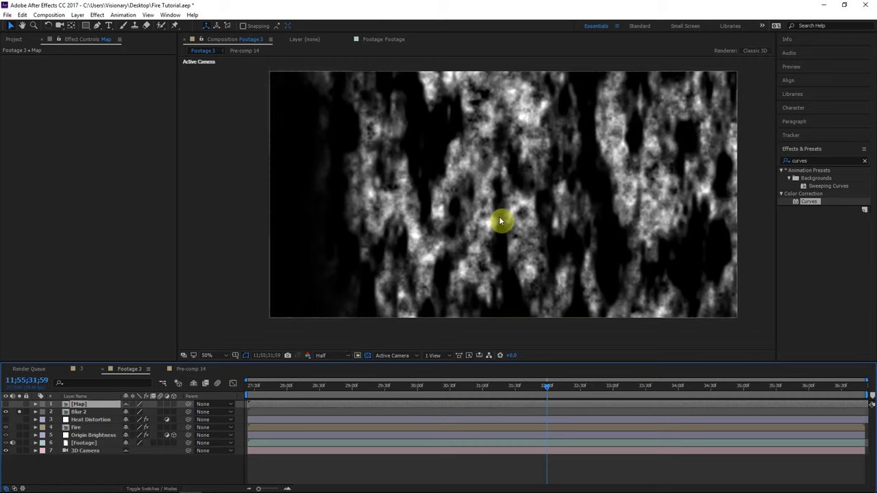
left_click(492, 200)
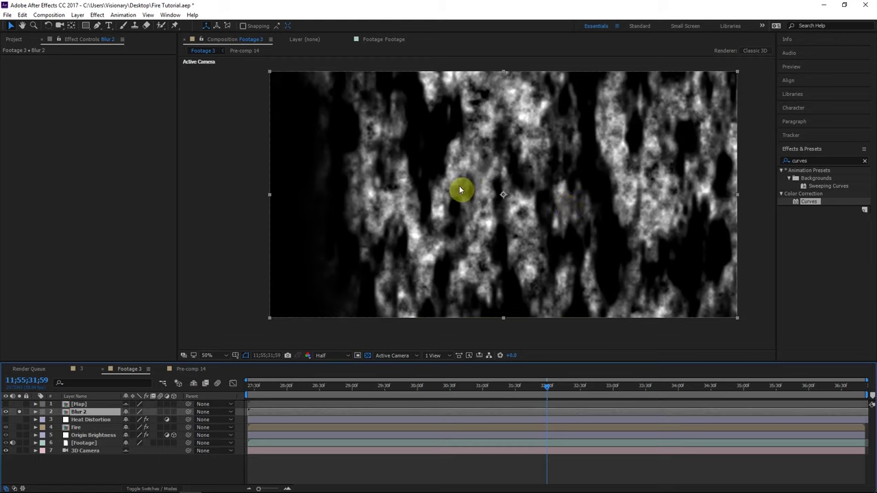
left_click(19, 405)
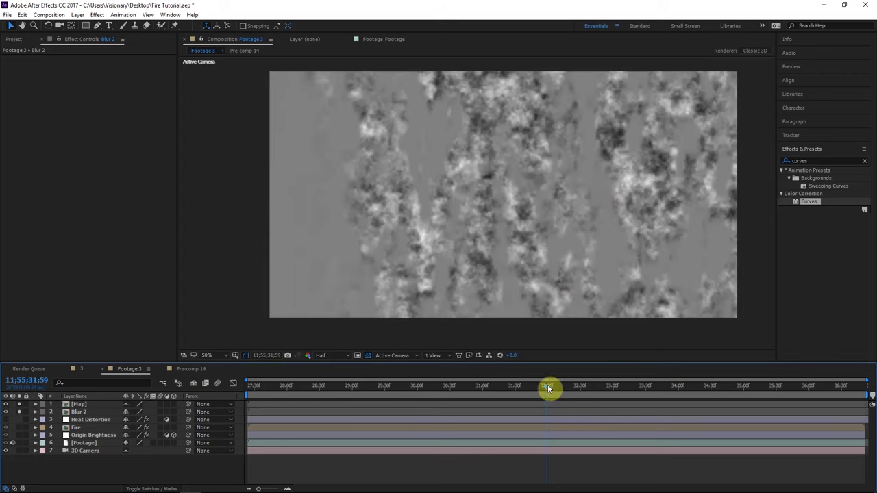
left_click_drag(554, 393, 642, 388)
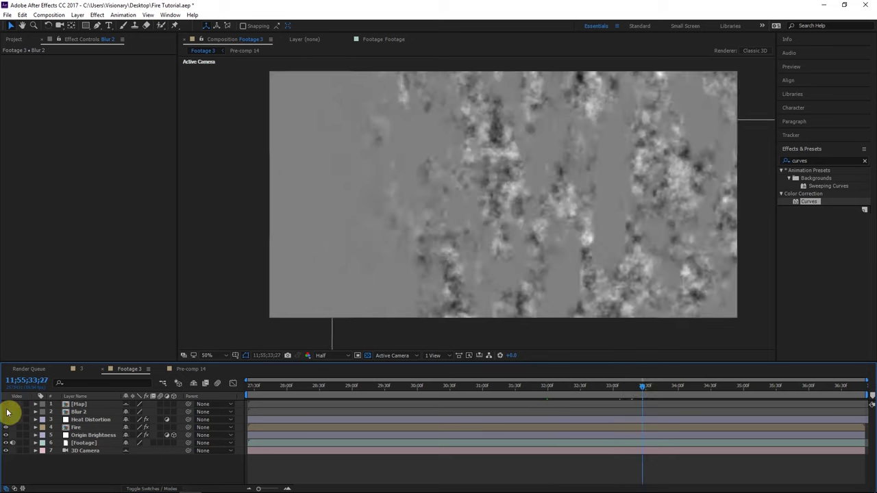
Step: Set the Displacement Map Layer on Heat Distortion to Map, with Motion Tile and Camera Lens Blur switched off
left_click(96, 420)
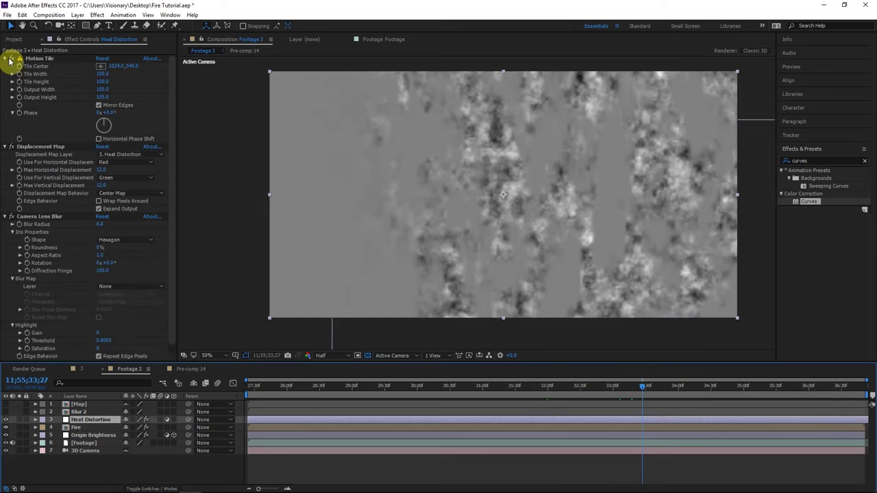
left_click(5, 216)
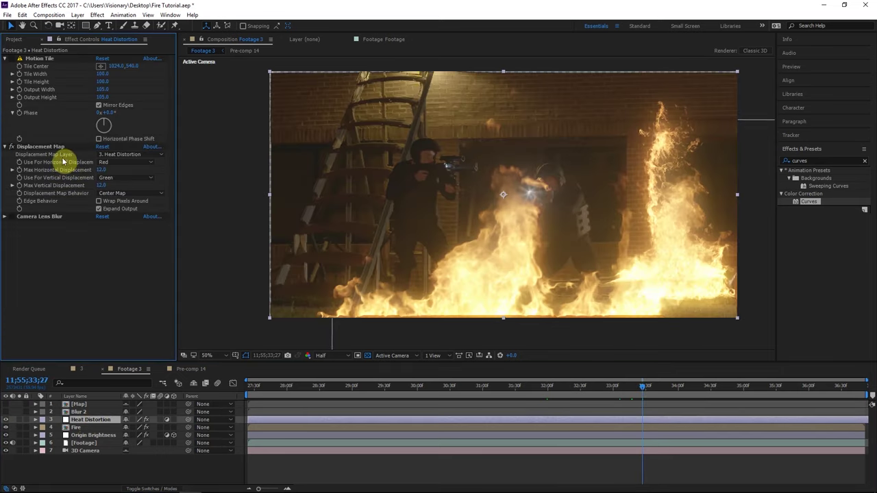
left_click(124, 157)
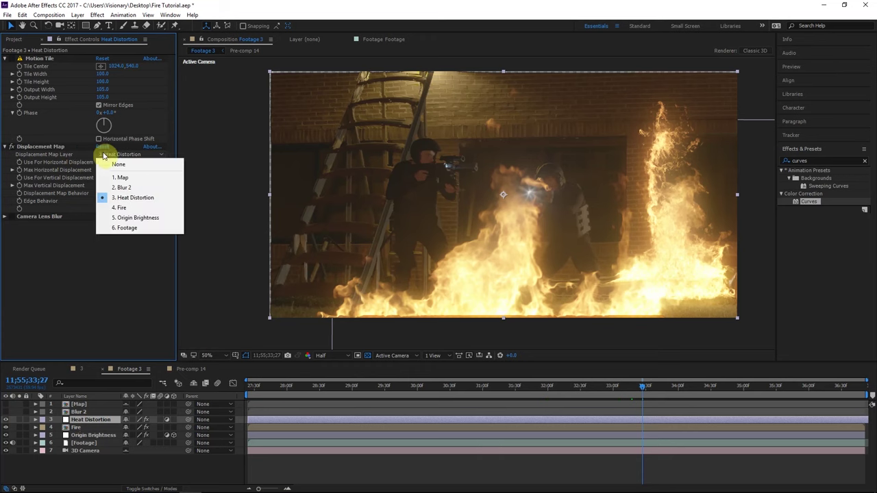
left_click(127, 178)
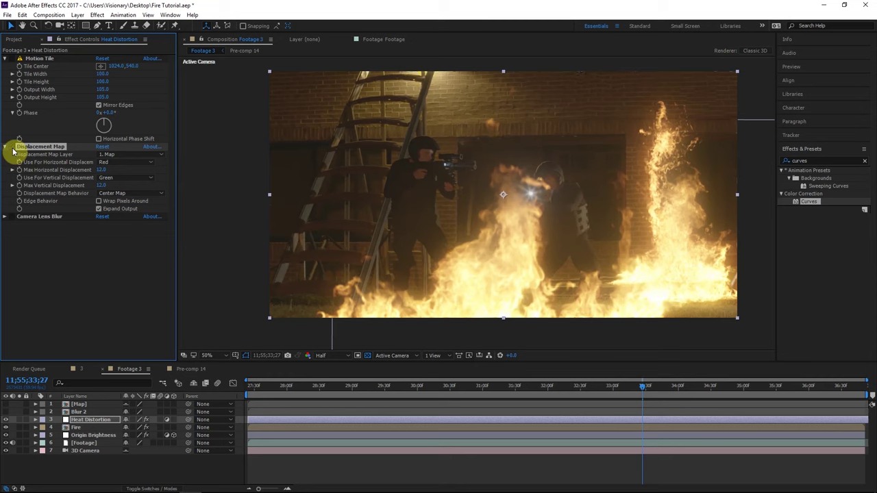
Step: Enable Camera Lens Blur on Heat Distortion with Blur 2 as its Blur Map layer, and turn off the transparency grid
left_click(4, 218)
scroll(93, 257, "down", 2)
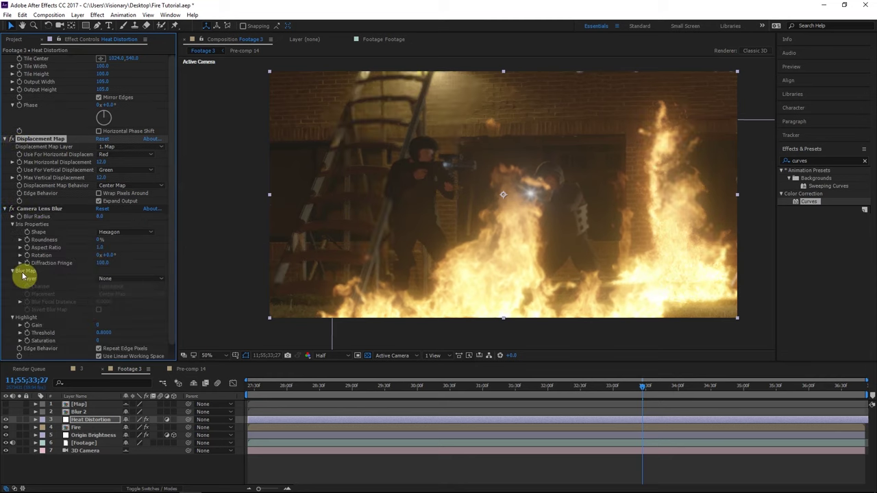
left_click(137, 280)
left_click(124, 312)
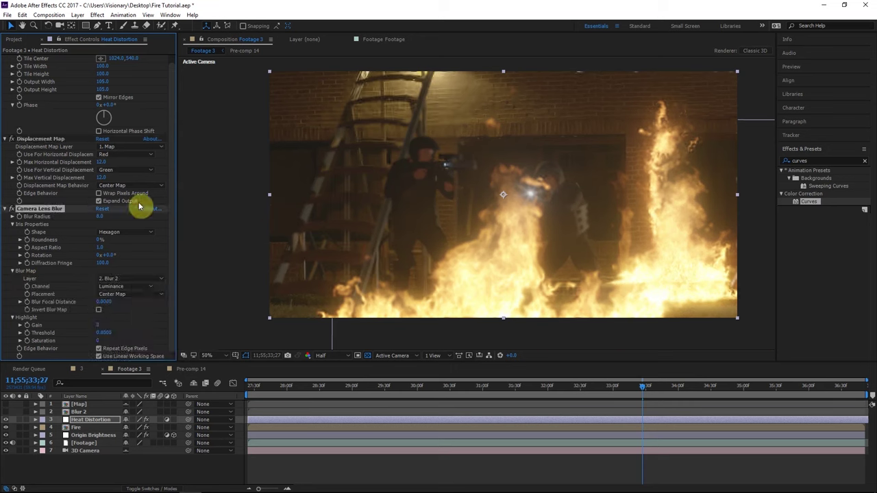
scroll(69, 103, "up", 1)
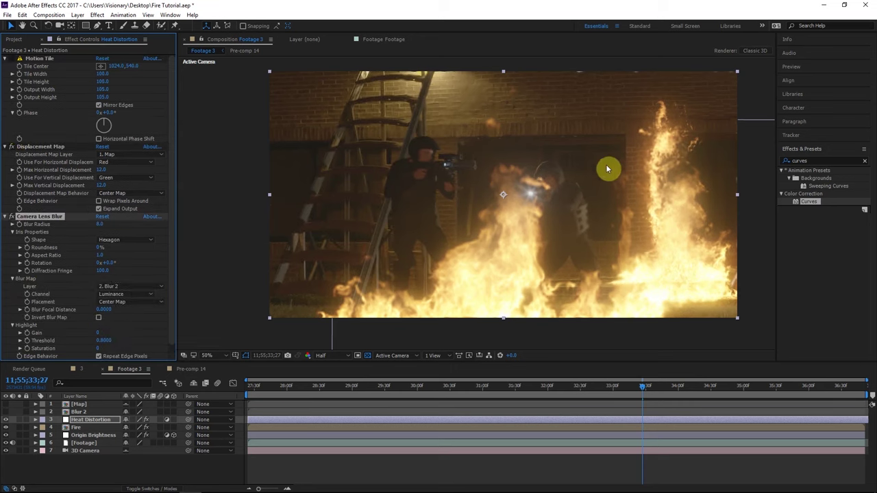
left_click(369, 356)
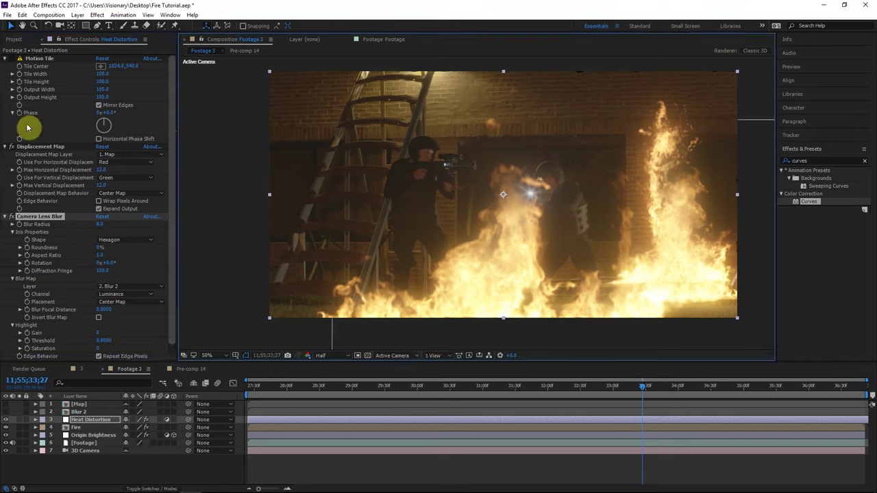
Step: Collapse Motion Tile, Displacement Map and Camera Lens Blur on Heat Distortion, and go to 11;55;31;25 in Footage 3
left_click(18, 61)
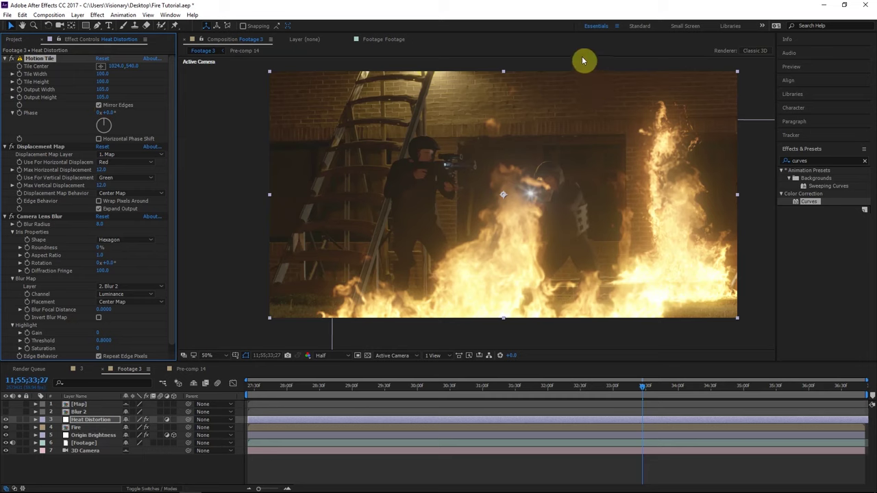
left_click(7, 59)
left_click(6, 66)
left_click(7, 74)
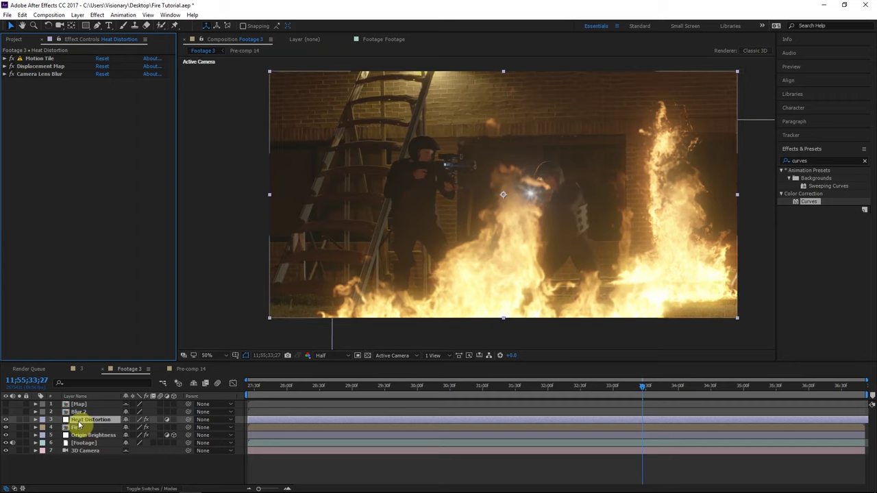
left_click(510, 389)
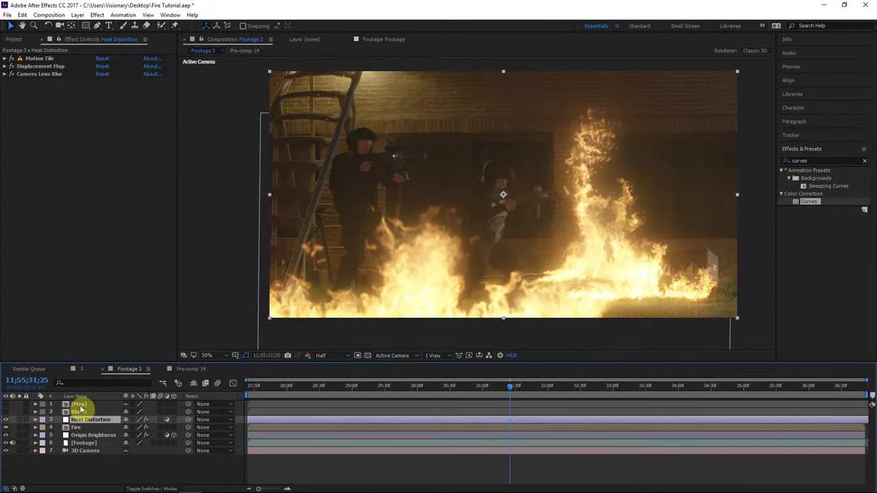
Step: Open the Map composition, examine its 3D tracker camera and the pattern's movement over time, and return to Footage 3
left_click(80, 405)
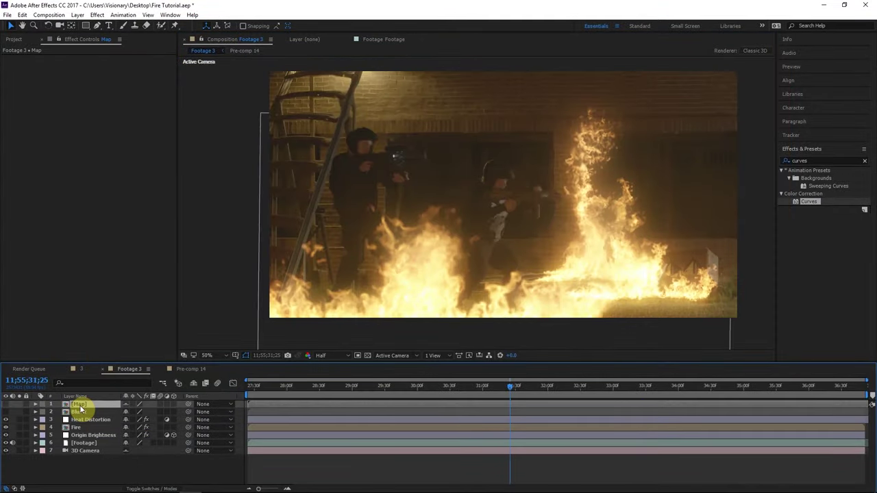
double_click(80, 406)
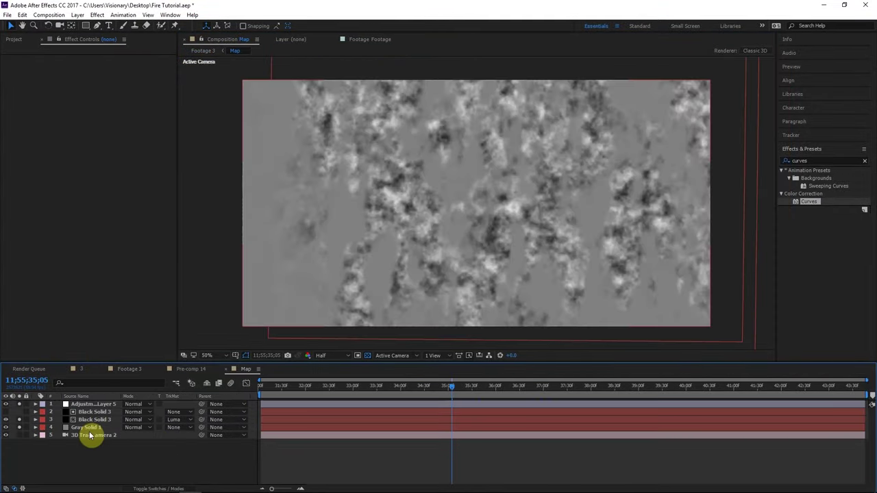
left_click(94, 436)
left_click(165, 488)
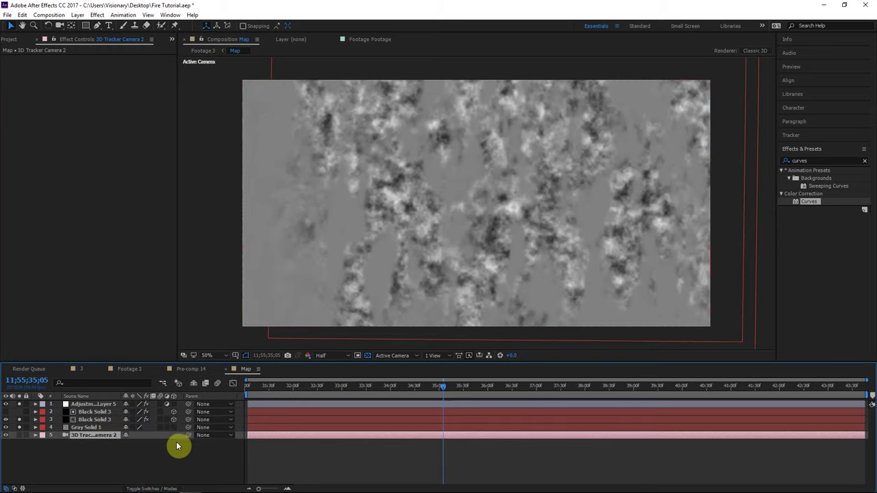
left_click(162, 444)
left_click(459, 394)
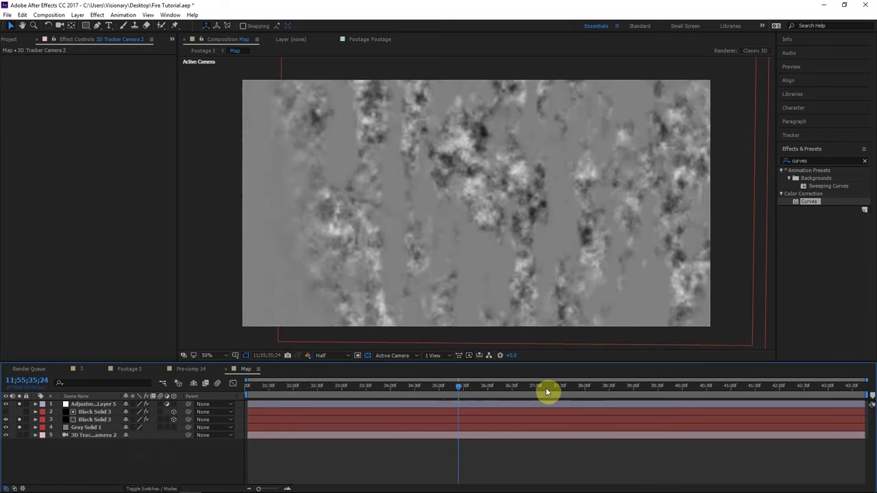
left_click(611, 391)
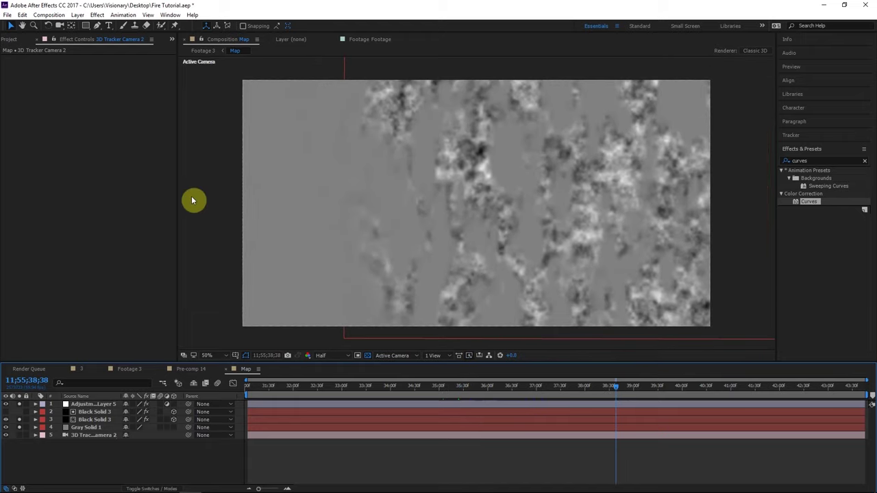
left_click(95, 438)
left_click(188, 464)
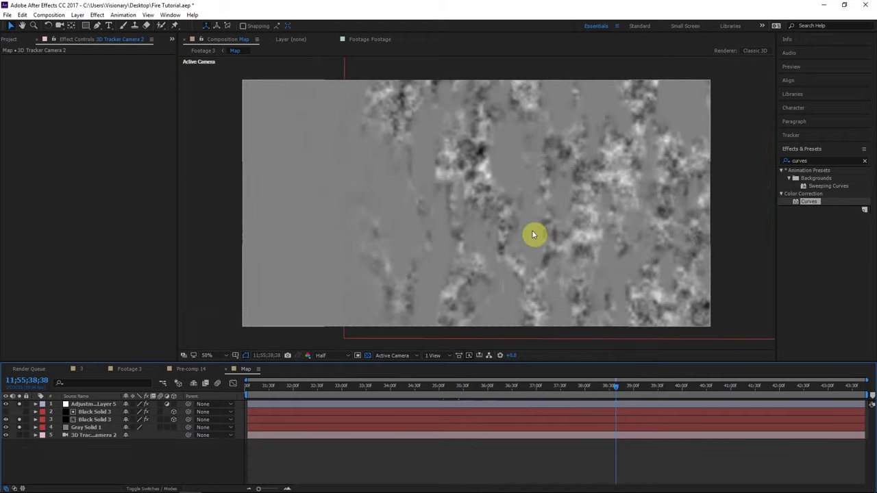
left_click(211, 53)
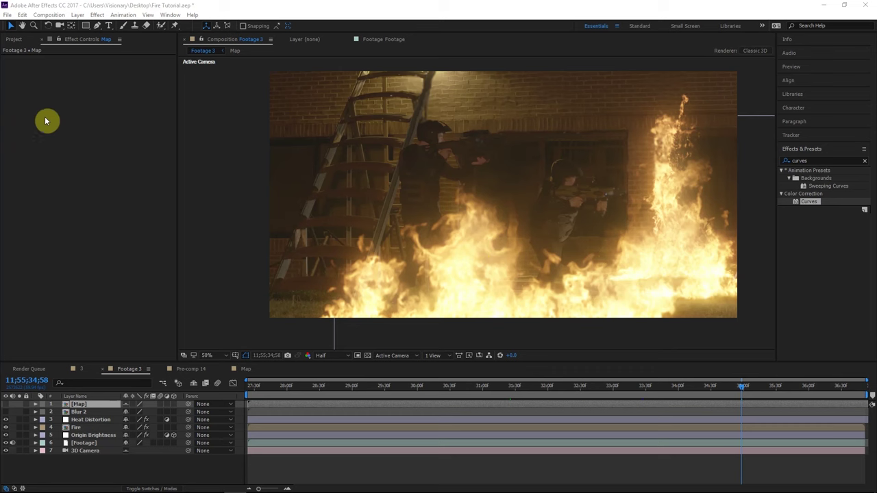
Step: Examine the spark clips and 3D Camera 2 inside Pre-comp 9 from composition 3, at several points in time
left_click(14, 40)
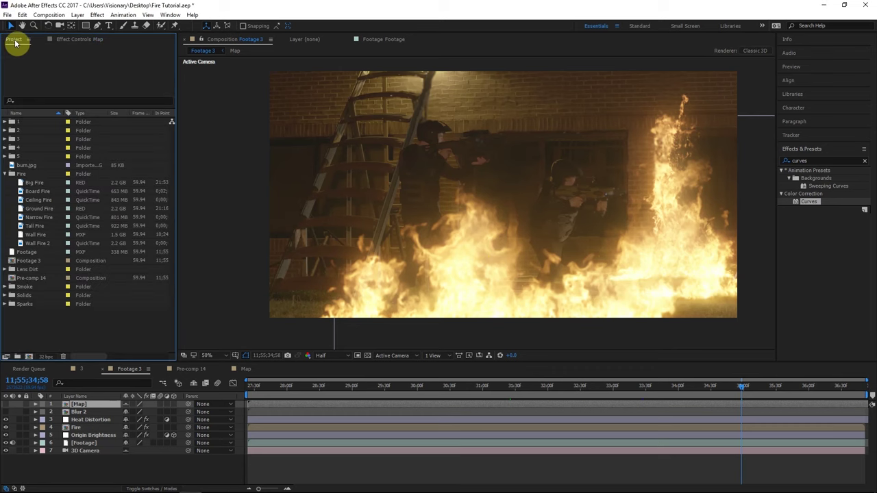
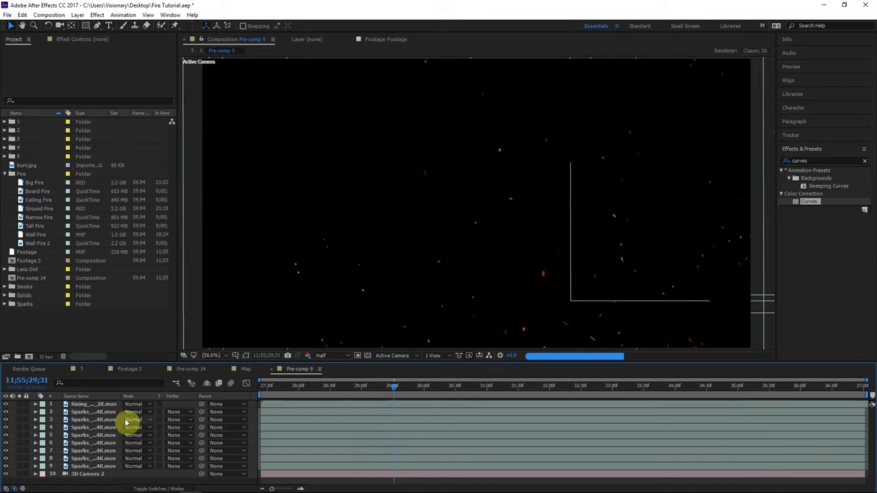
left_click(107, 419)
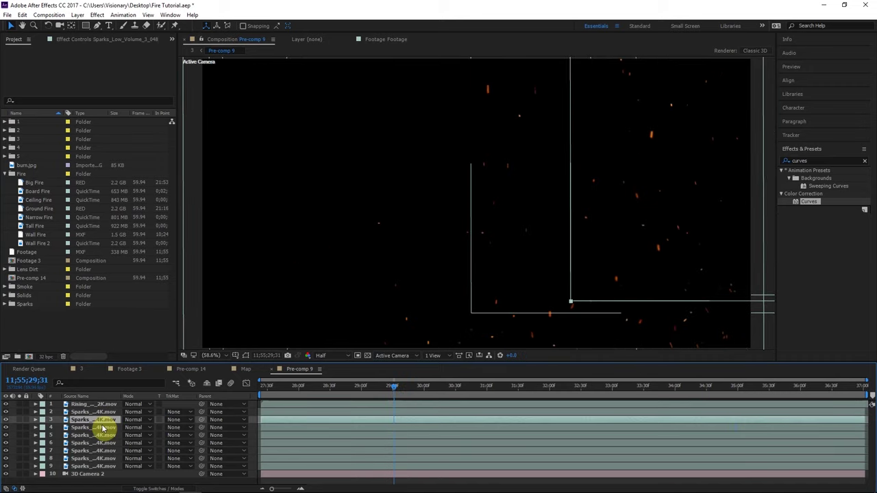
left_click(103, 428)
left_click(91, 412)
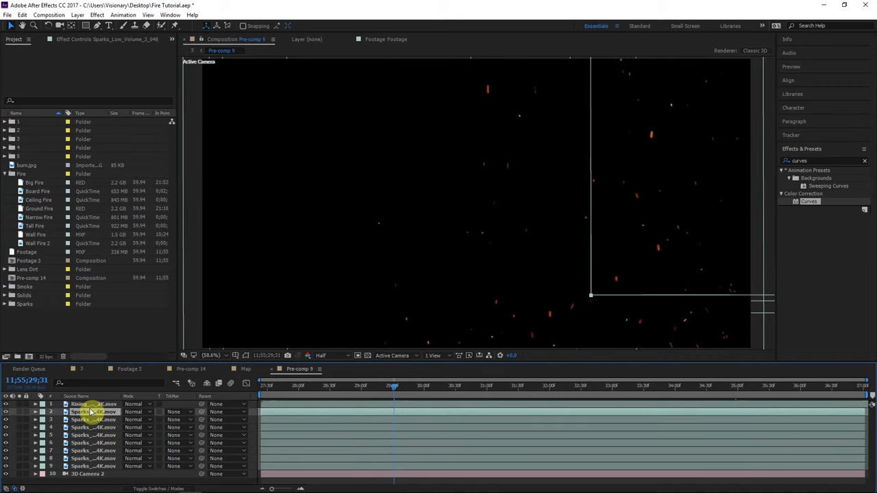
left_click(438, 389)
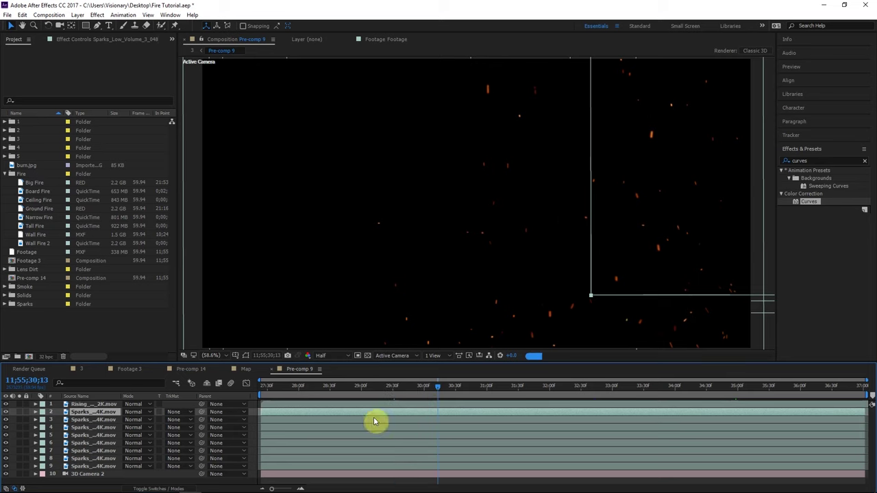
left_click(167, 488)
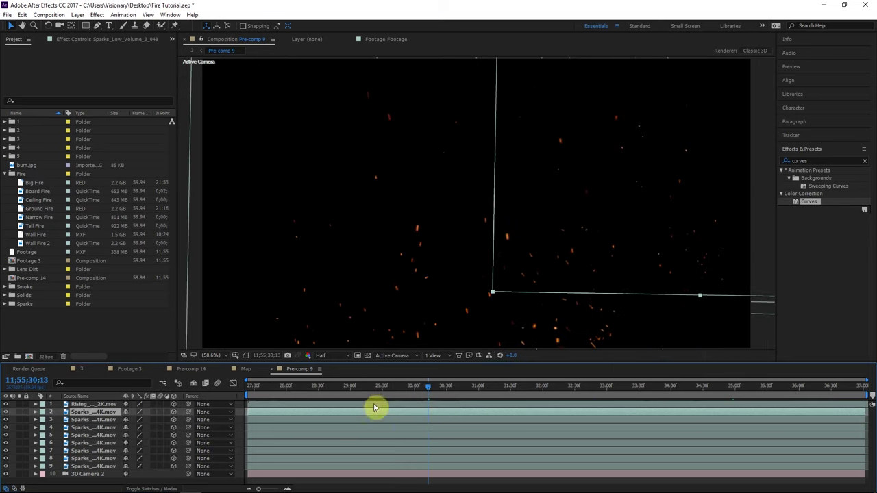
left_click(86, 473)
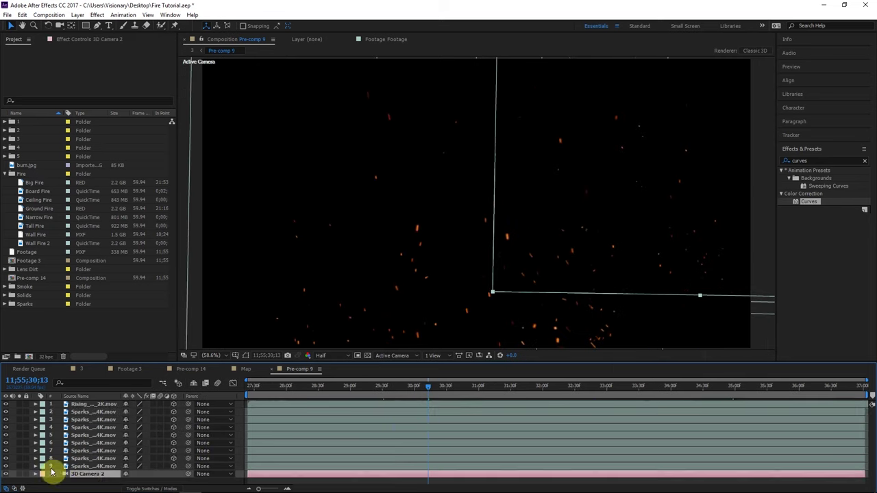
left_click(504, 388)
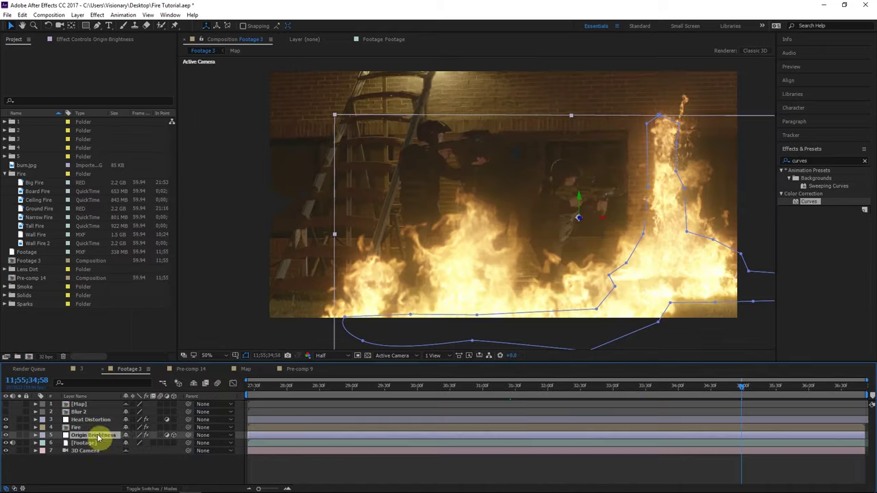
Step: Paste the Sparks layer above Origin Brightness in Footage 3 and compare the shot with the sparks hidden and shown
left_click(98, 434)
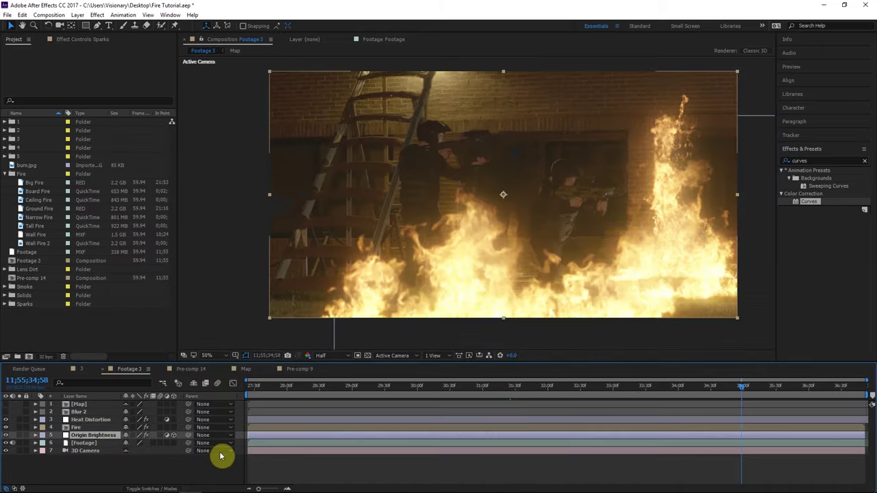
left_click(149, 472)
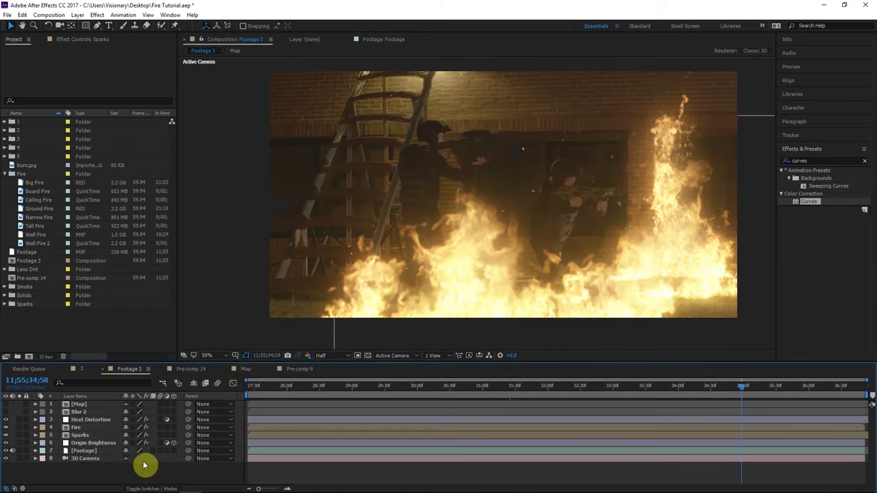
left_click(6, 434)
left_click(7, 434)
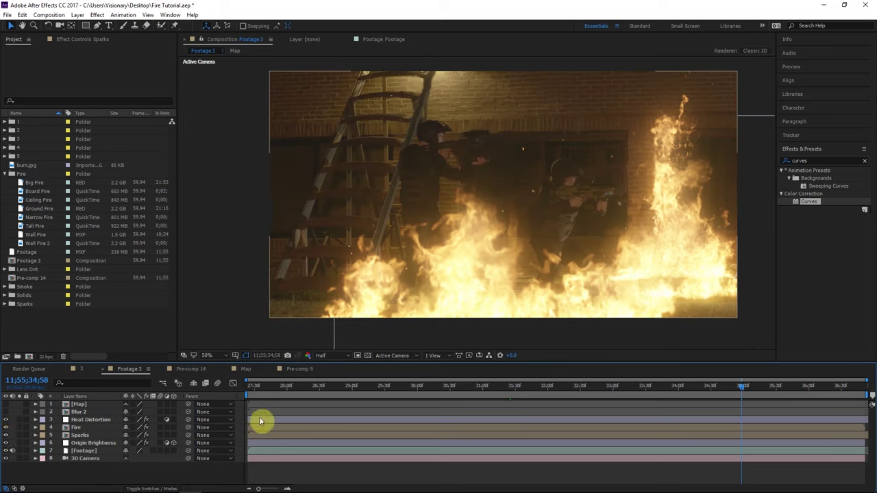
Step: Paste the Smoke layer directly above the Fire layer in Footage 3
left_click(67, 436)
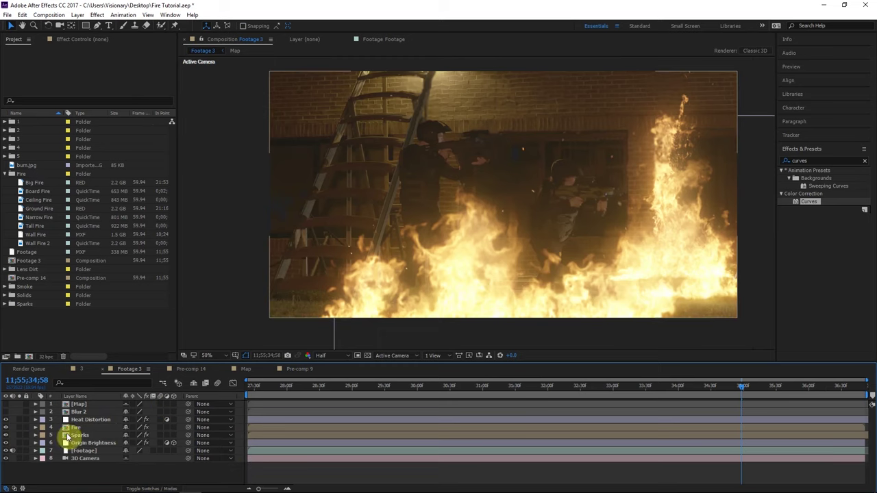
left_click(78, 427)
key("ctrl+v")
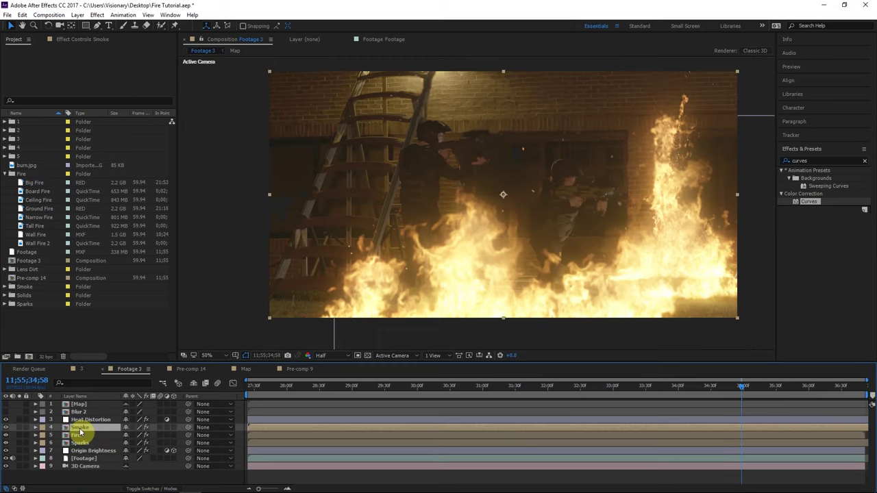
Step: Open the Smoke layer's pre-composition and solo its first SmokePlume clip, comparing it with all the smoke clips together
double_click(80, 428)
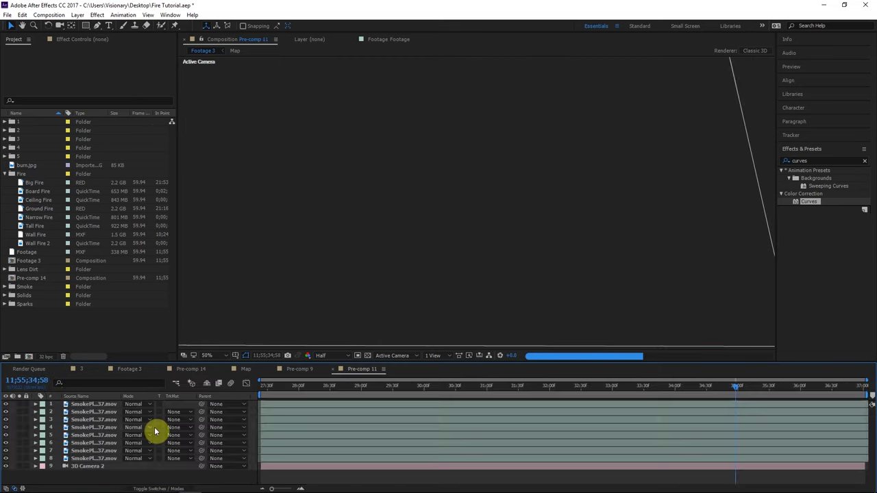
left_click(96, 403)
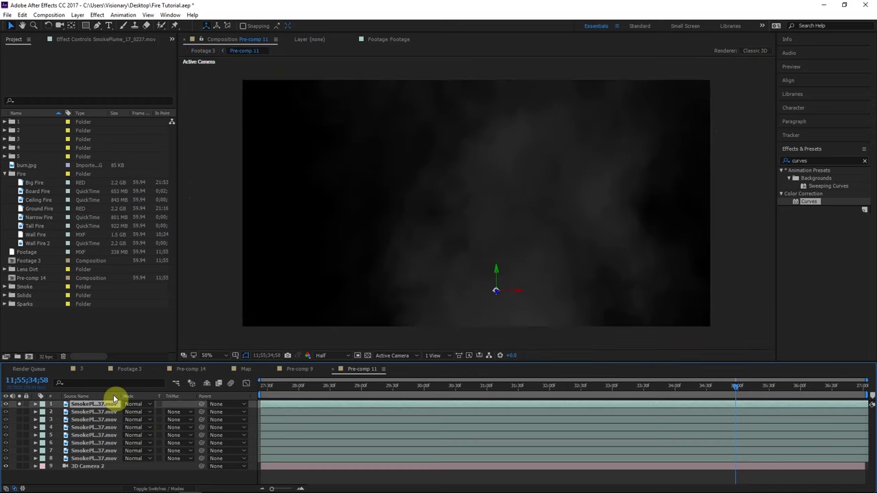
left_click(20, 404)
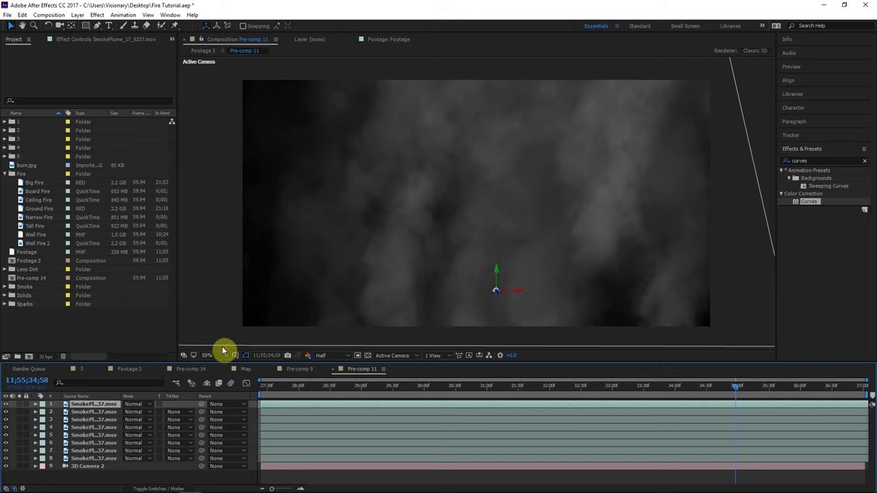
left_click(22, 407)
Step: Display the first SmokePlume clip's effects and opacity, and switch off each of its effects individually to expose the original smoke
left_click(103, 39)
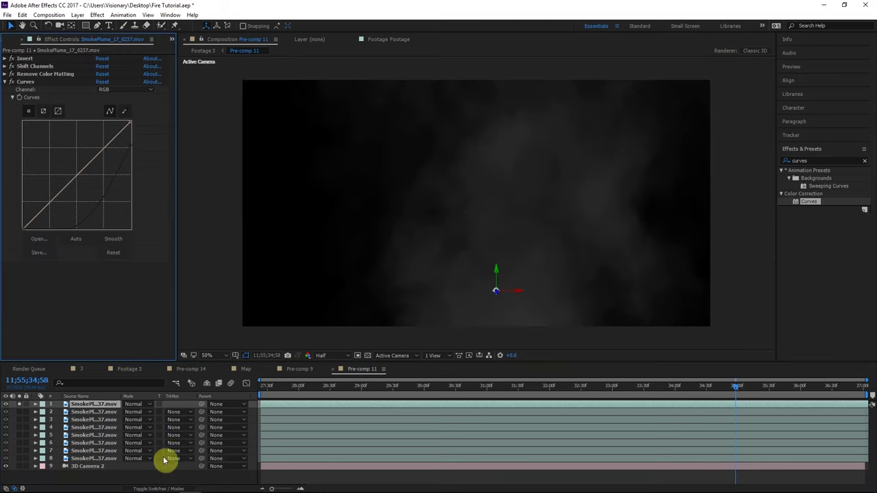
left_click(168, 489)
key("t")
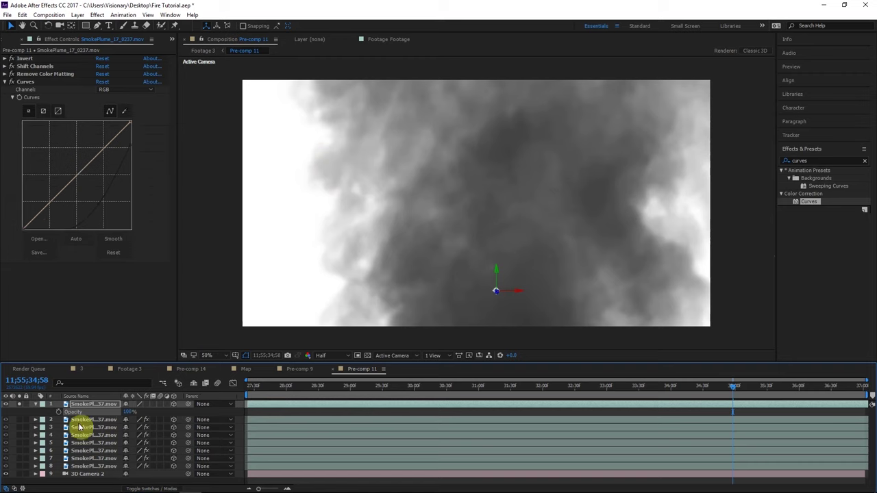
left_click(146, 405)
left_click_drag(11, 82, 12, 59)
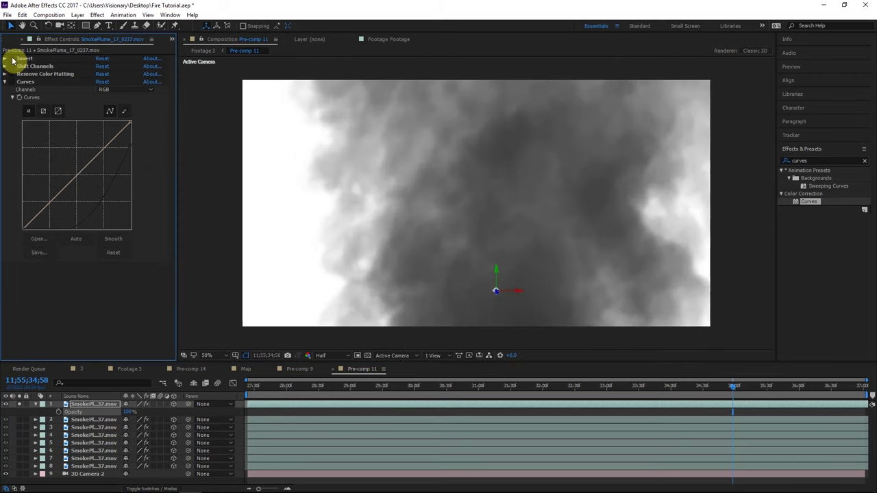
Step: Enable Invert and Shift Channels on the first SmokePlume clip, with Take Alpha From set to Luminance
left_click(11, 60)
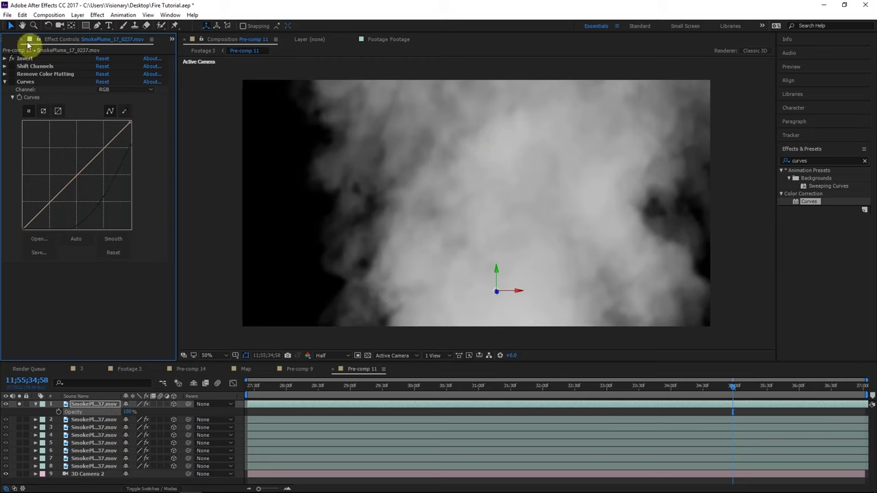
left_click(5, 65)
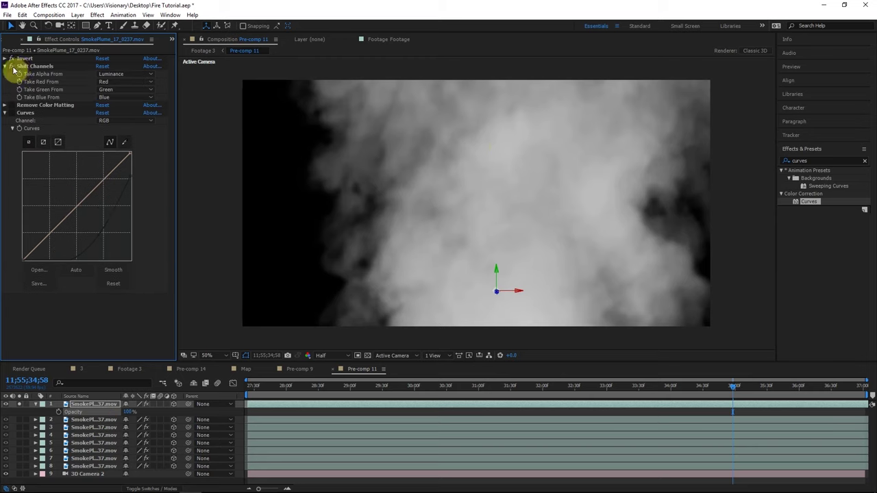
left_click(12, 67)
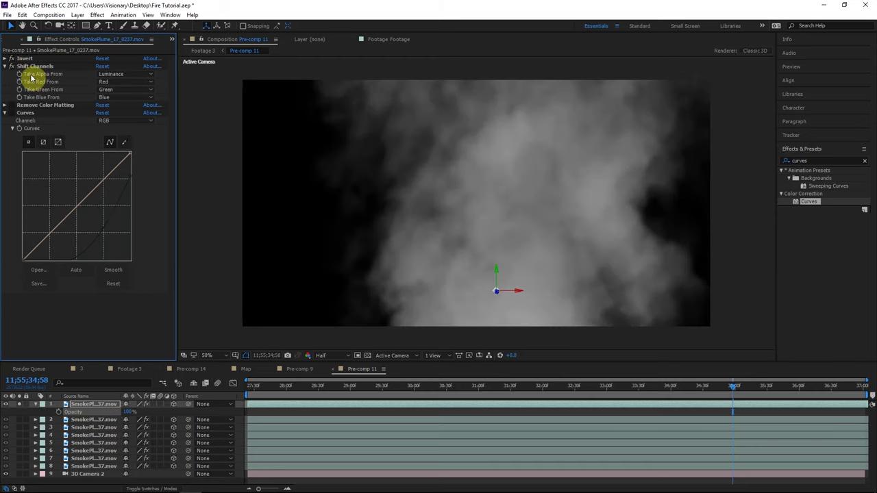
Step: Check the soloed smoke clip's transparency by switching the transparency grid on and off
left_click(367, 356)
left_click(367, 356)
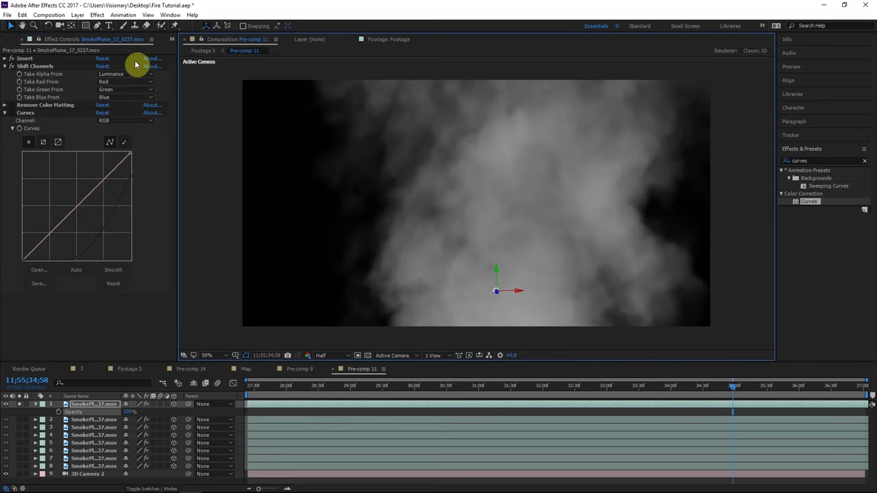
left_click(87, 79)
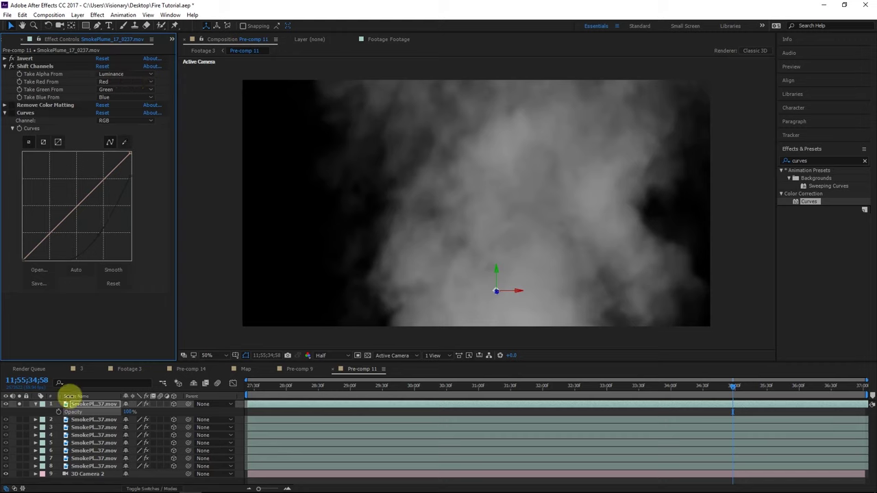
left_click(369, 355)
left_click(369, 355)
left_click(369, 355)
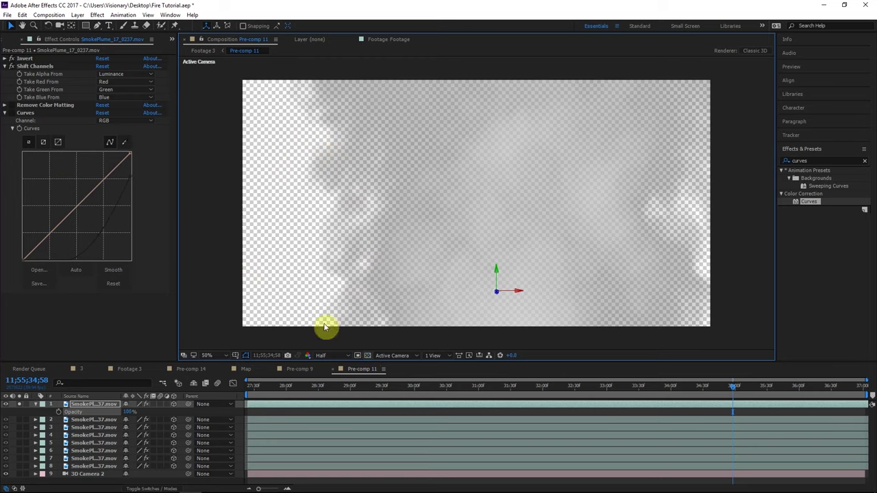
Step: Enable Remove Color Matting on the first SmokePlume clip, expand its settings and check the clip against the transparency grid
left_click(368, 356)
left_click(12, 104)
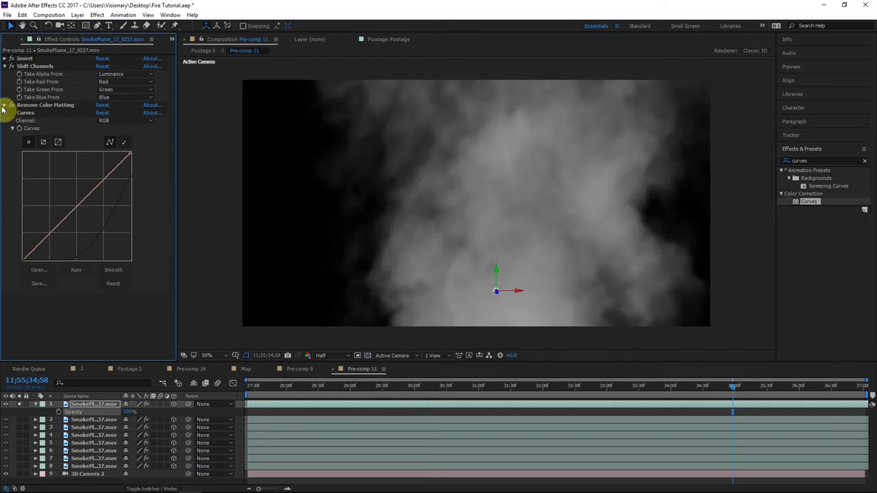
left_click(5, 105)
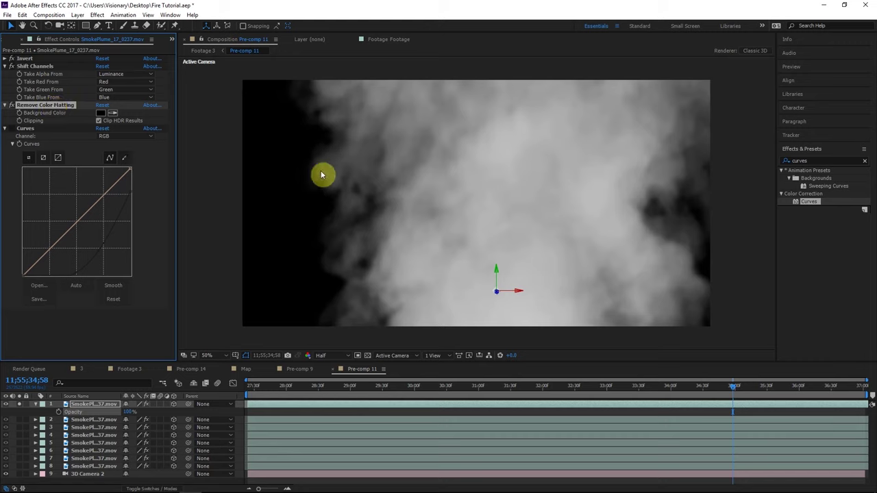
left_click(368, 356)
left_click(368, 355)
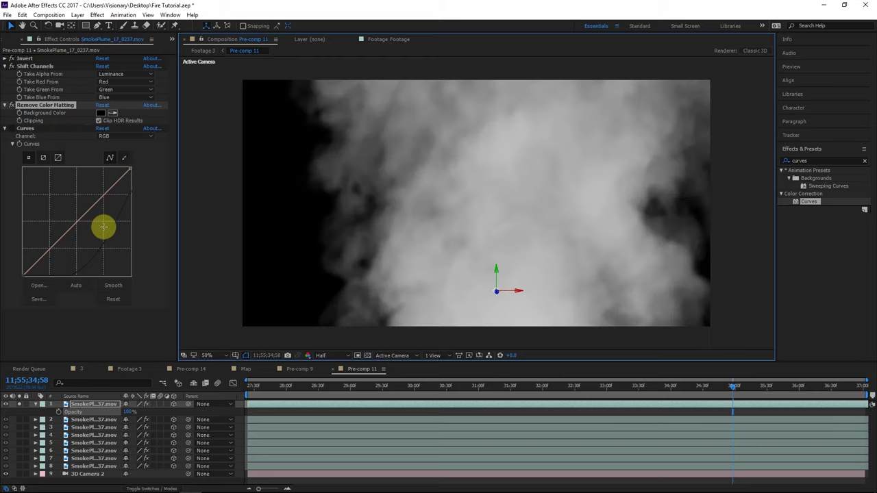
Step: Enable Curves on the first SmokePlume clip and display its Alpha channel curve
left_click(12, 129)
left_click(117, 136)
left_click(127, 187)
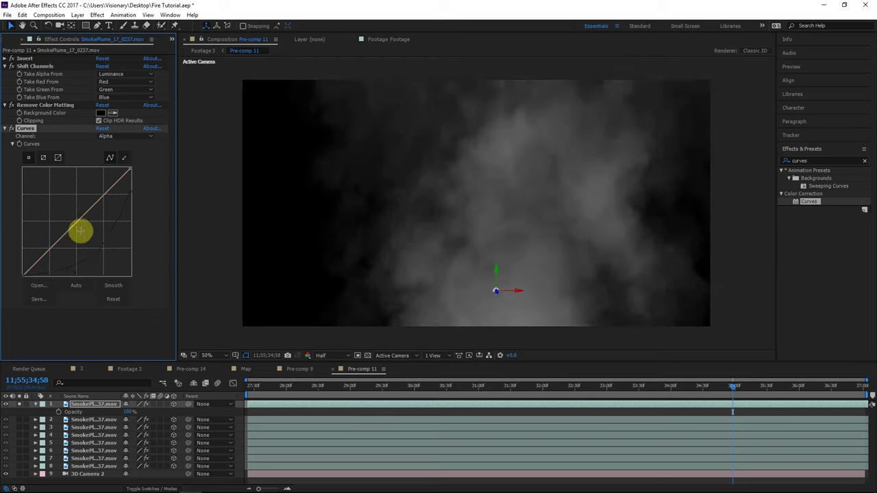
left_click(115, 300)
Step: Check the smoke clips' blending modes with all clips visible, and set the first SmokePlume clip's opacity to 20%
key("F4")
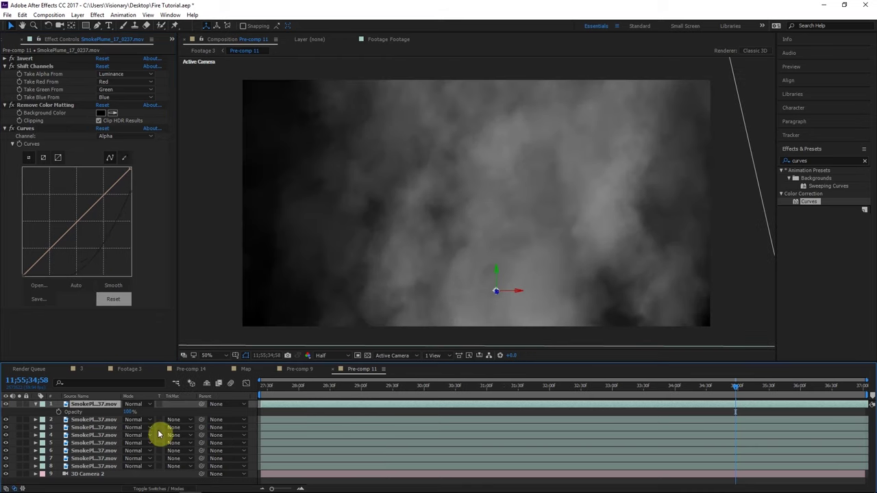
left_click(123, 404)
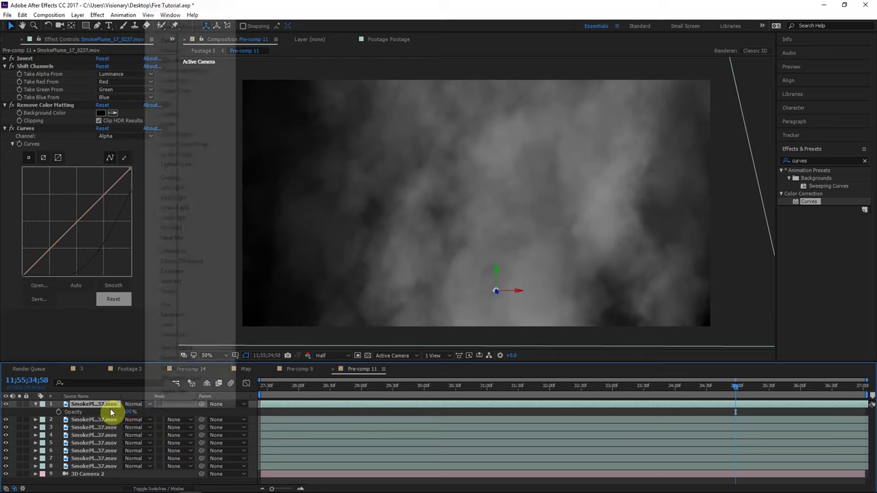
left_click(129, 411)
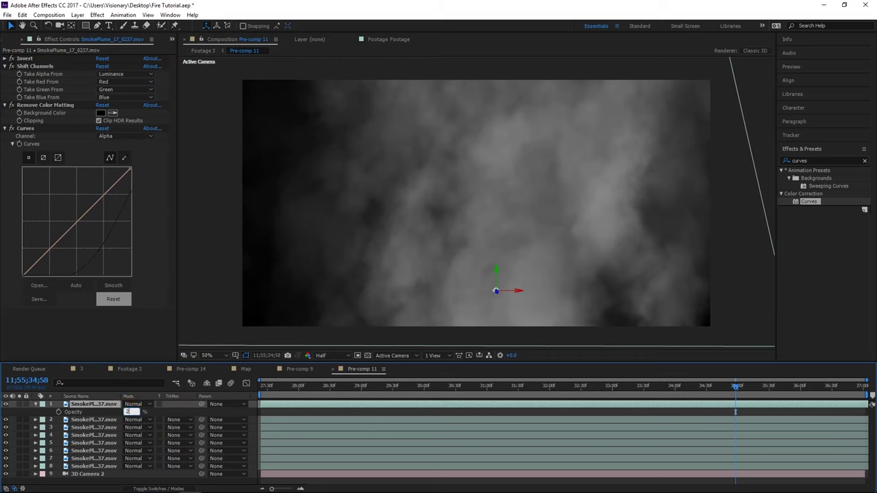
type("20")
left_click(288, 333)
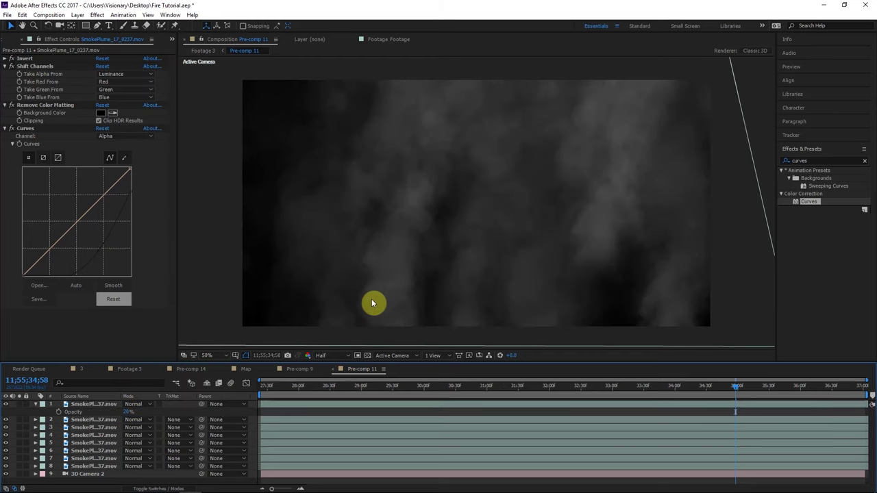
Step: Return to the Footage 3 composition and examine the Smoke layer soloed, with its Tint effect off and on
left_click(94, 442)
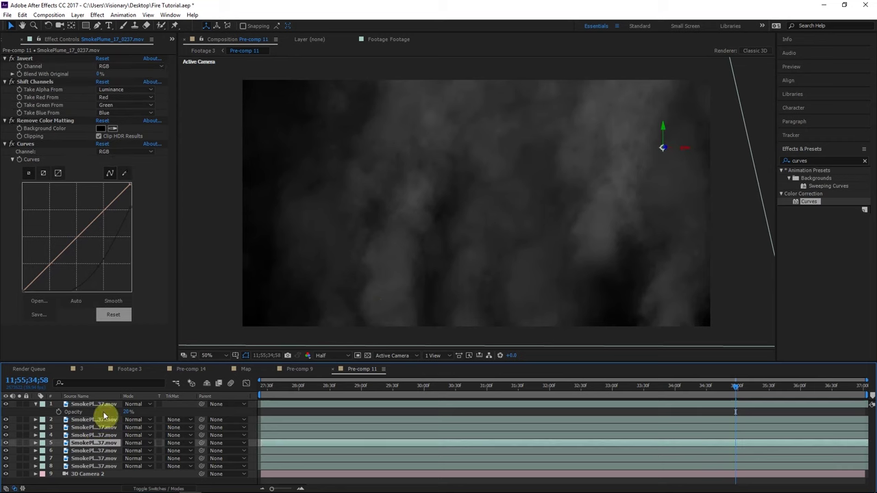
left_click(203, 52)
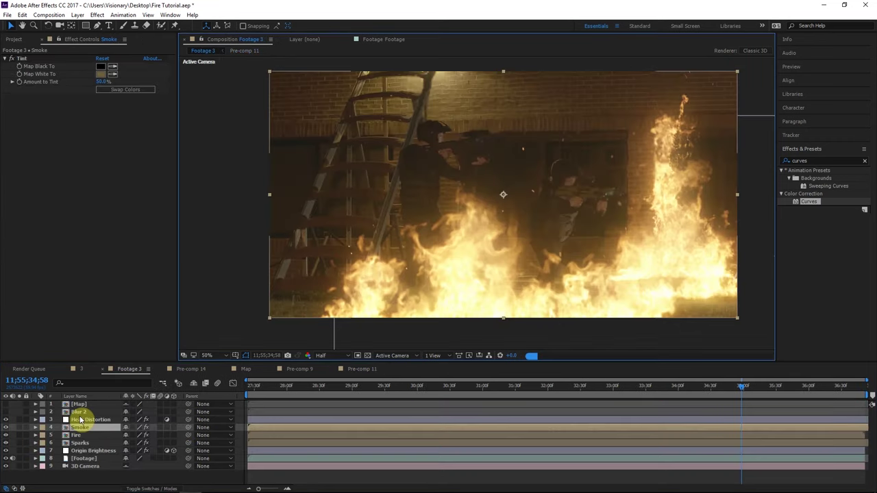
left_click(19, 426)
left_click(11, 59)
left_click(10, 59)
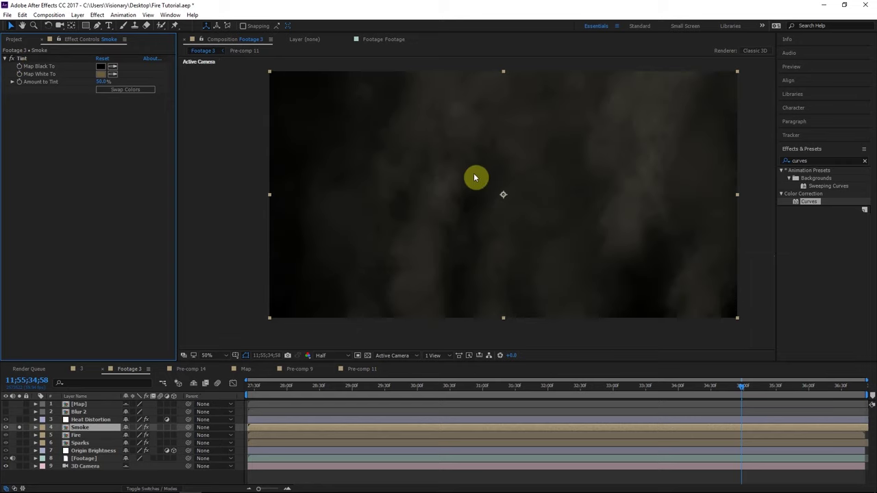
left_click(20, 428)
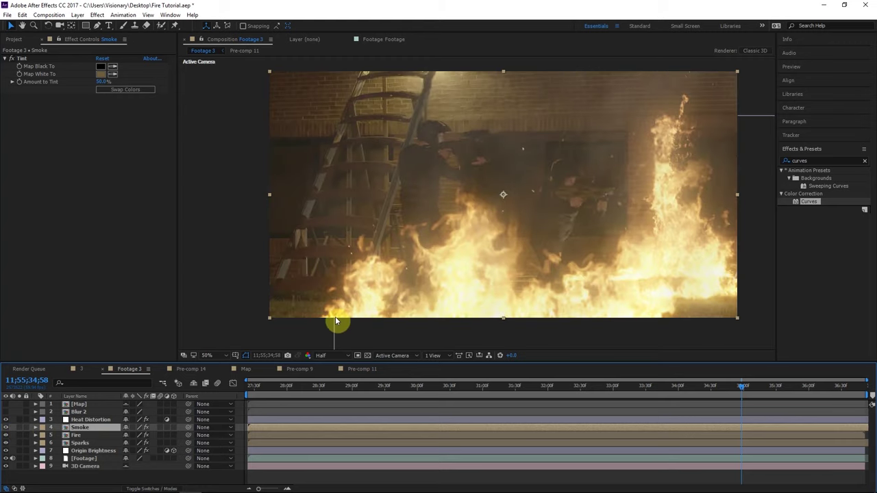
Step: Reopen the Smoke pre-composition, inspect its 3D Camera 2 layer and the smoke clips' layer switches, and return to Footage 3
double_click(85, 429)
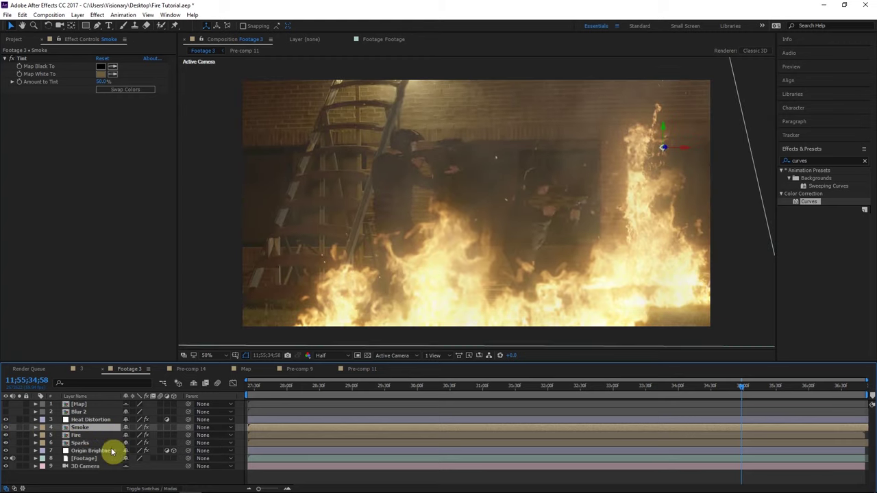
double_click(109, 451)
left_click(90, 473)
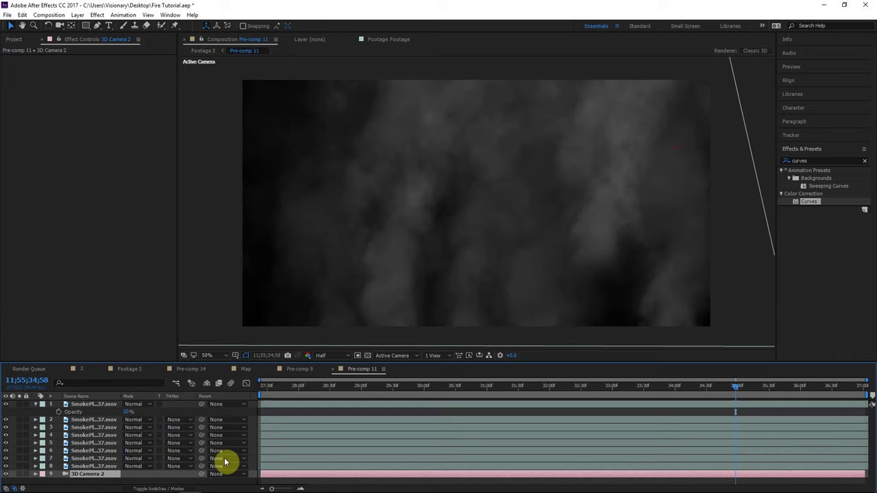
left_click(186, 487)
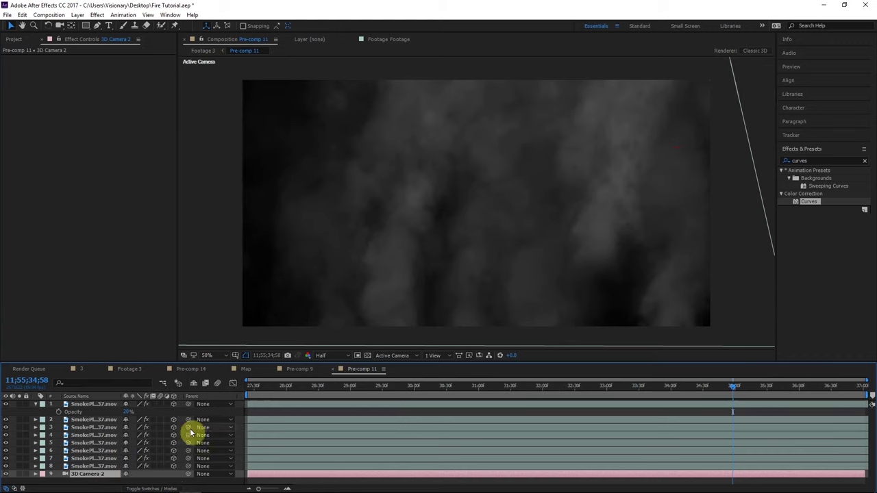
left_click(201, 52)
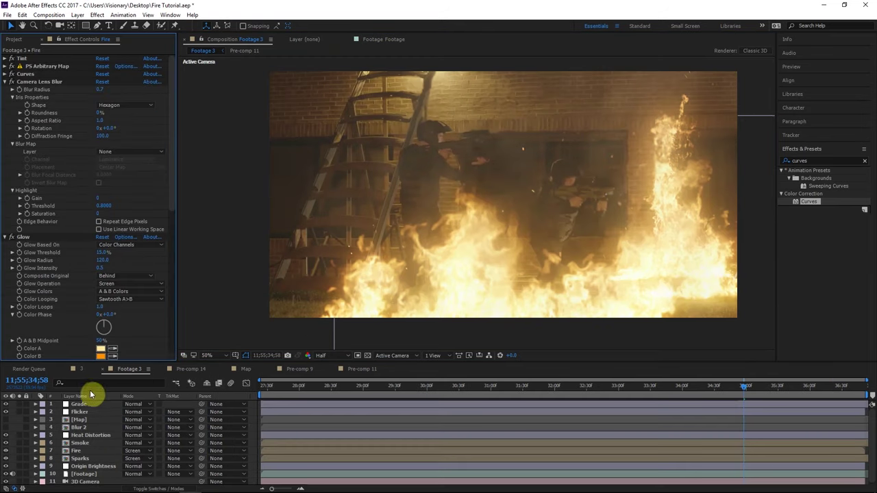
Step: Add a black solid 2048 px wide and 1080 px high directly above the Map layer and make it a 3D layer
left_click(81, 411)
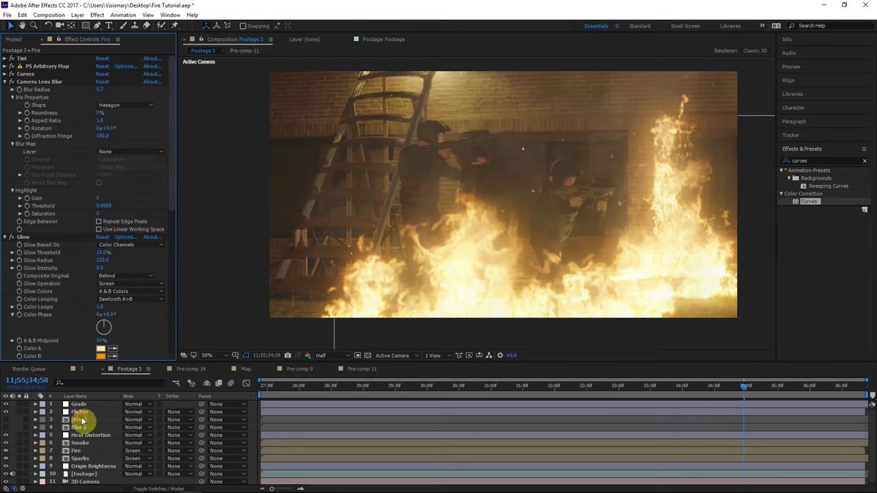
left_click(78, 420)
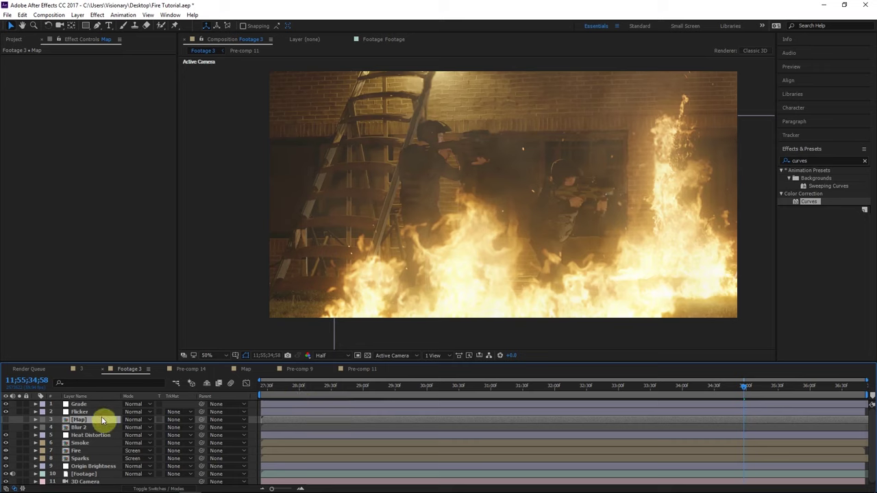
key("ctrl+y")
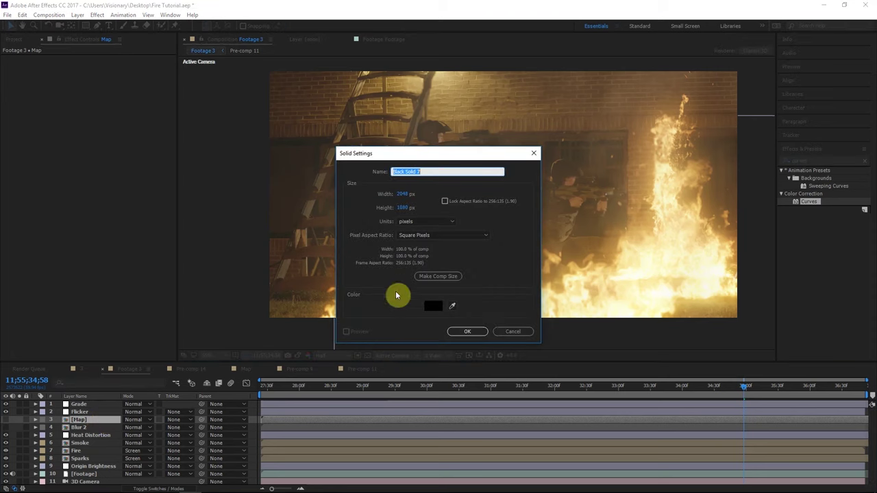
left_click(468, 332)
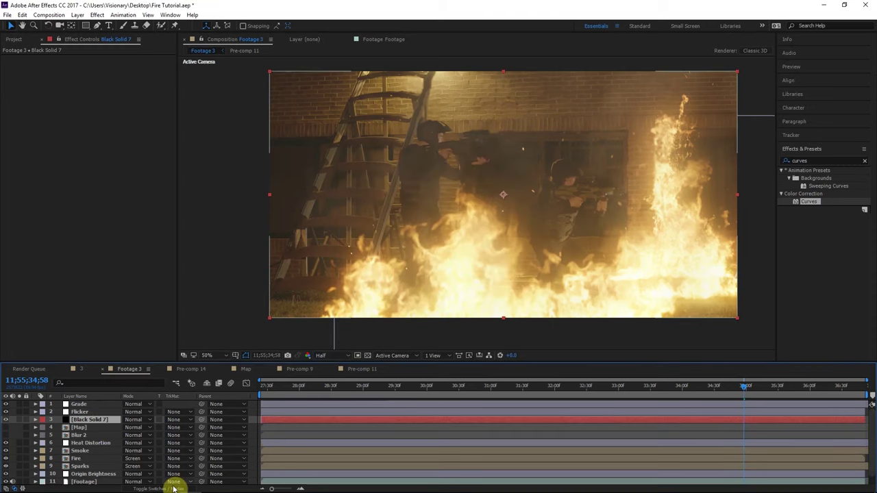
left_click(176, 488)
left_click(173, 418)
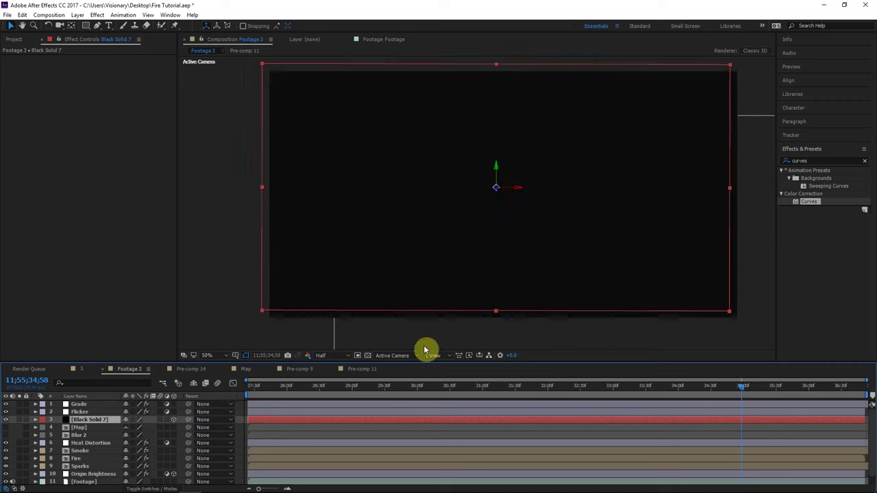
Step: Scale the black solid to 188% on all axes so it extends well beyond the frame
key("s")
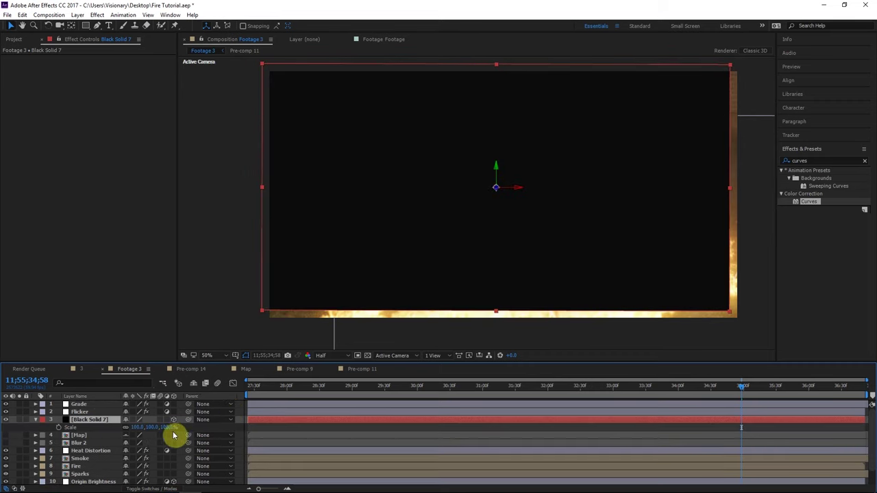
left_click_drag(198, 430, 204, 432)
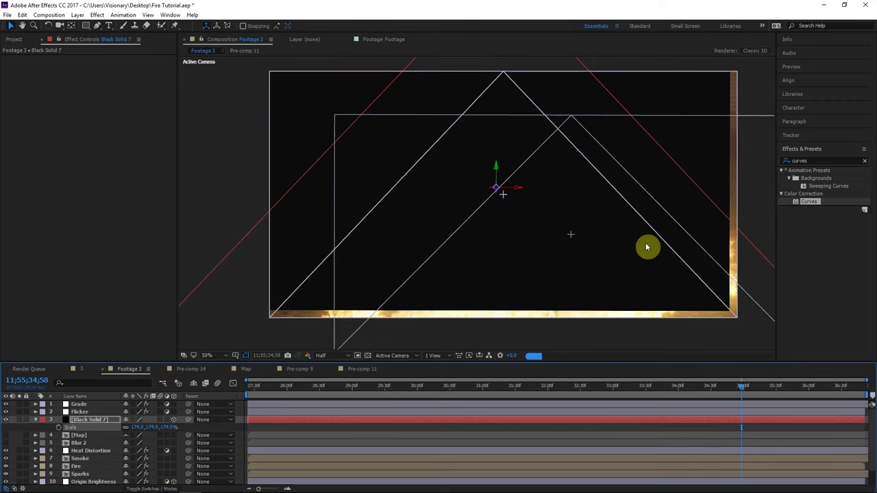
scroll(648, 247, "down", 2)
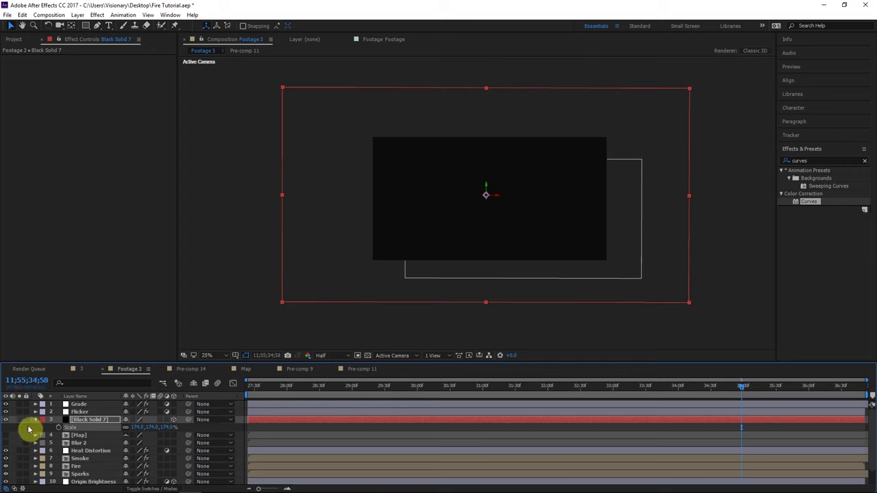
left_click_drag(152, 427, 4, 426)
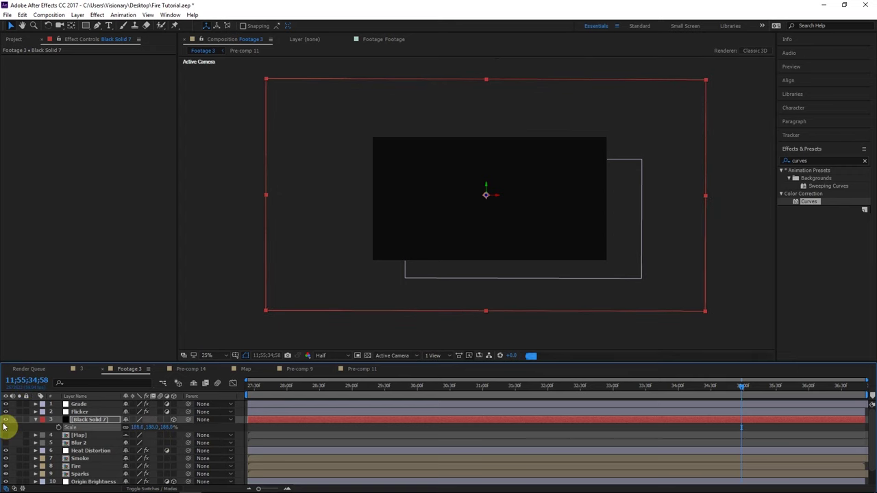
Step: Hide the black solid and draw a closed Pen mask on it around the low flames and the tall flame column
left_click(5, 419)
left_click(97, 26)
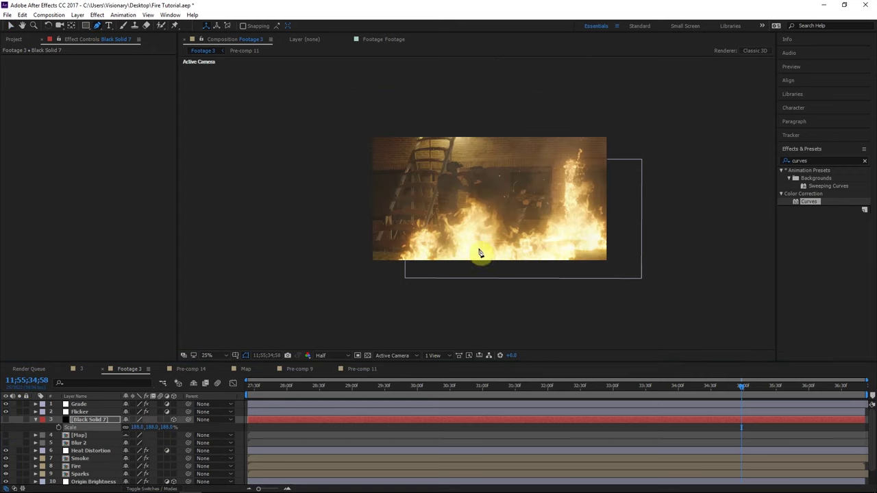
key("period")
left_click(331, 300)
left_click(362, 232)
left_click(386, 217)
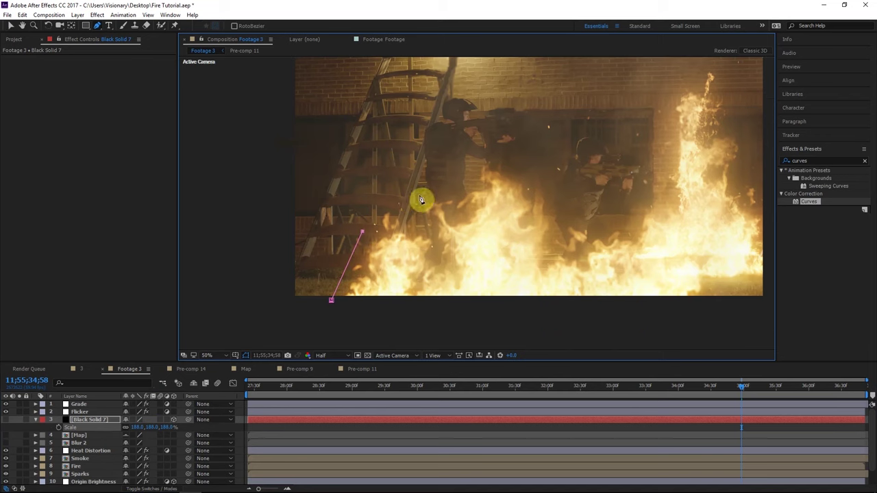
left_click(416, 197)
left_click(481, 175)
left_click(541, 184)
left_click(562, 238)
left_click_drag(594, 241, 493, 290)
left_click(545, 266)
left_click_drag(553, 211, 552, 205)
left_click(575, 132)
left_click(637, 197)
left_click(671, 272)
left_click_drag(689, 341, 691, 248)
left_click(673, 253)
left_click(586, 297)
left_click(366, 285)
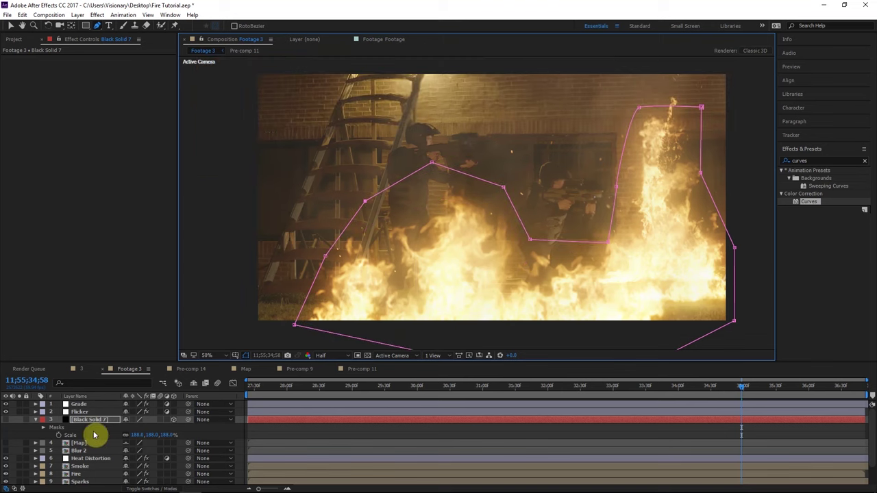
Step: Show the black solid, set its mask feather to 104 pixels and its mask expansion to 23 pixels, and collapse its properties
key("f")
key("f")
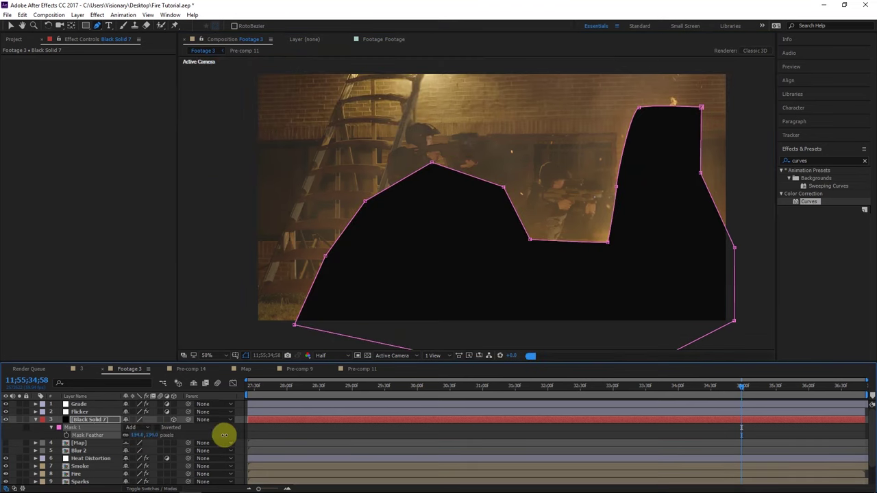
left_click_drag(218, 436, 219, 435)
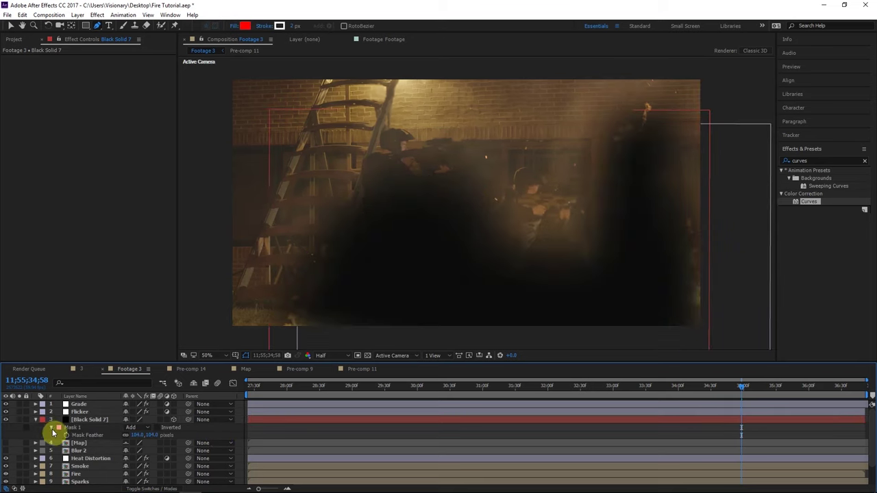
left_click(51, 427)
left_click_drag(132, 458, 137, 458)
left_click(193, 457)
left_click(237, 443)
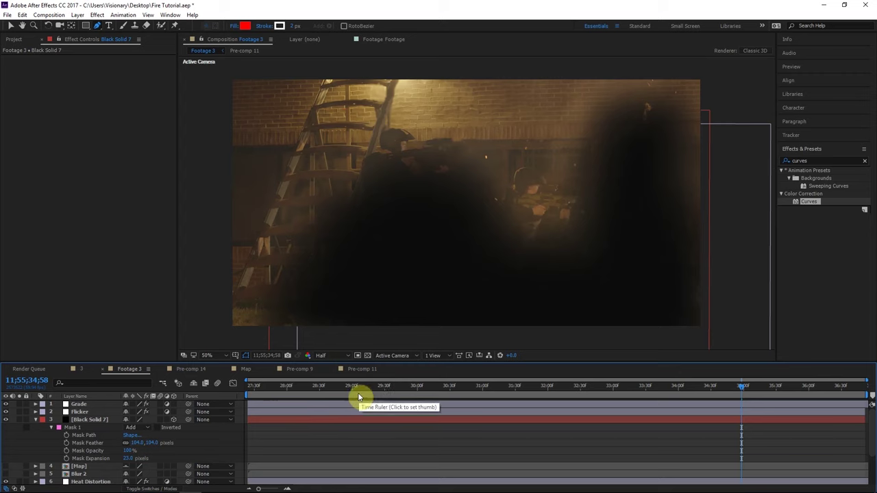
left_click(37, 424)
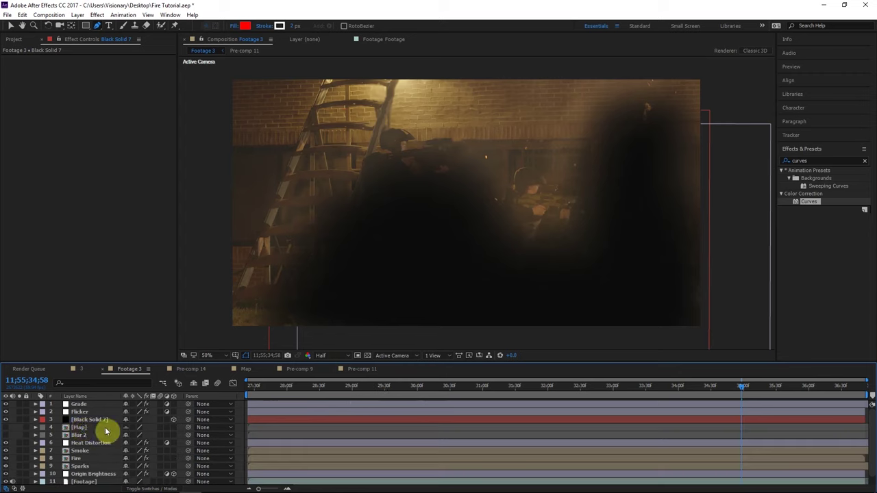
Step: Duplicate the 3D Camera layer and place the copy directly below the black solid
left_click(88, 419)
scroll(87, 476, "down", 1)
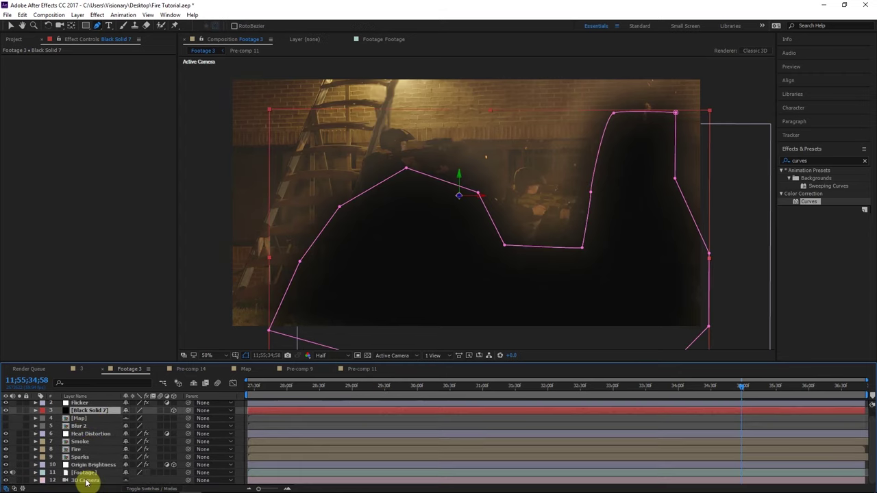
left_click(87, 480)
left_click_drag(88, 480, 89, 412)
Step: Pre-compose the masked black solid and the 3D camera copy into a new composition named Lens Dirt Map and check it in solo view
left_click(90, 411)
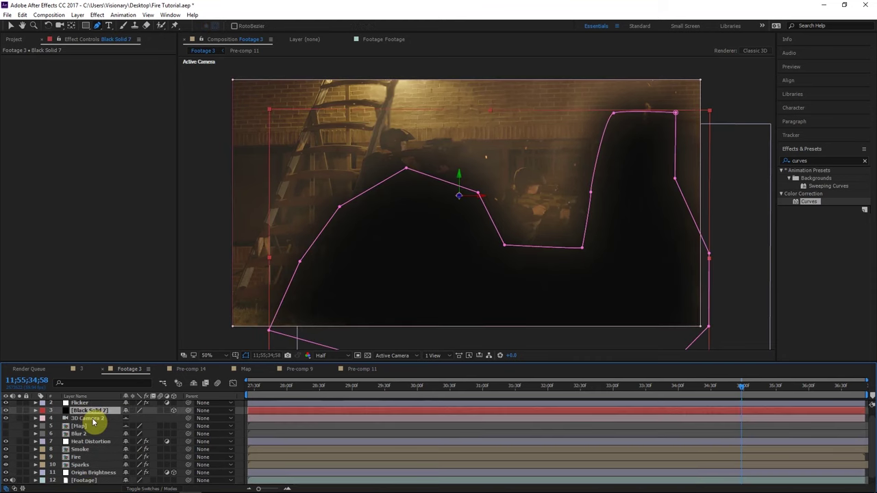
right_click(91, 414)
left_click(141, 335)
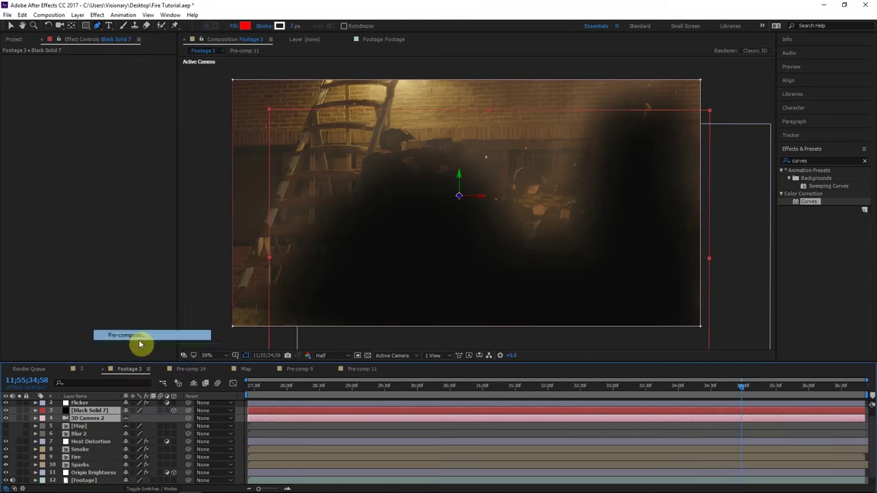
left_click(385, 252)
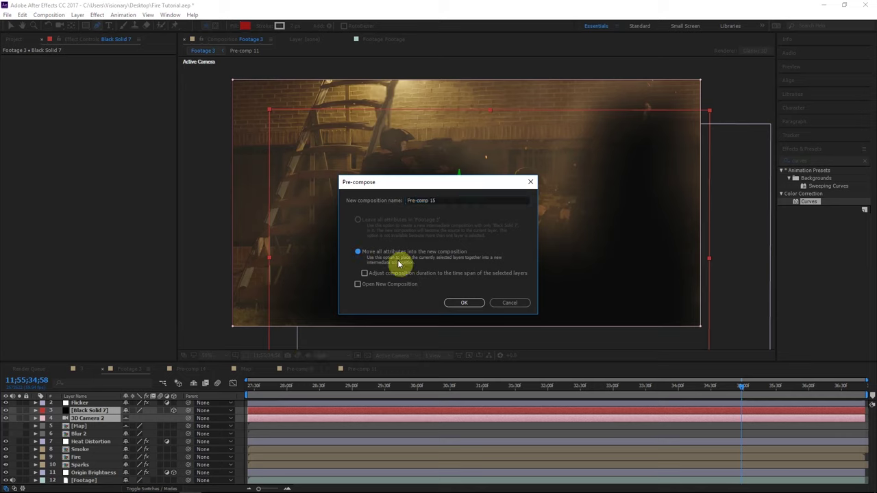
left_click(443, 201)
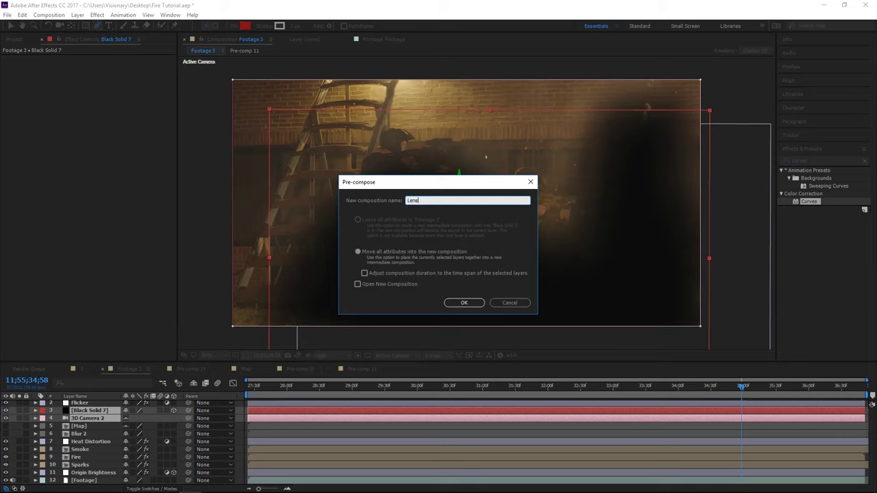
type("Lens Dirt Map")
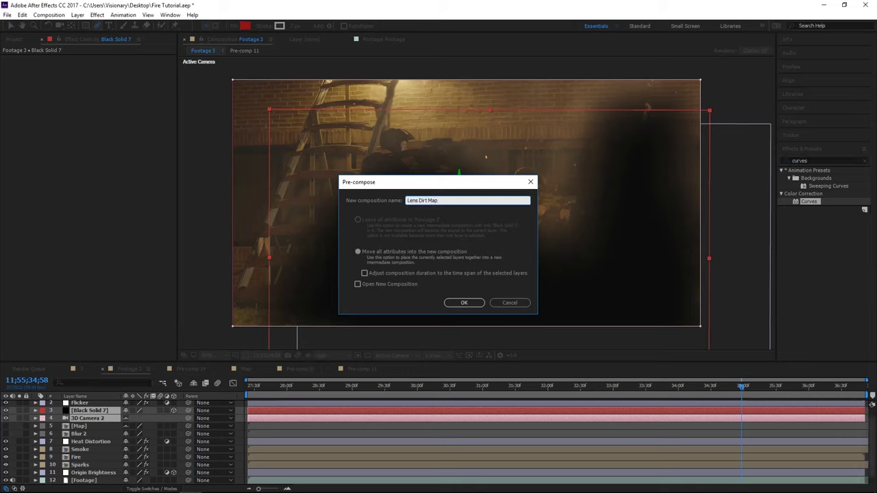
key("Return")
left_click(20, 412)
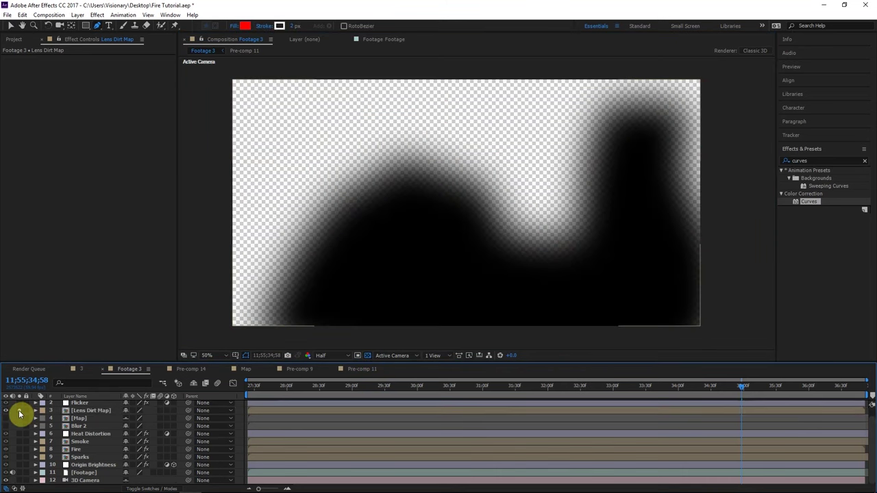
left_click(20, 412)
Step: Place LensDirt-26.png from the Lens Dirt folder directly below the Lens Dirt Map layer and scale it to 57%
left_click(12, 40)
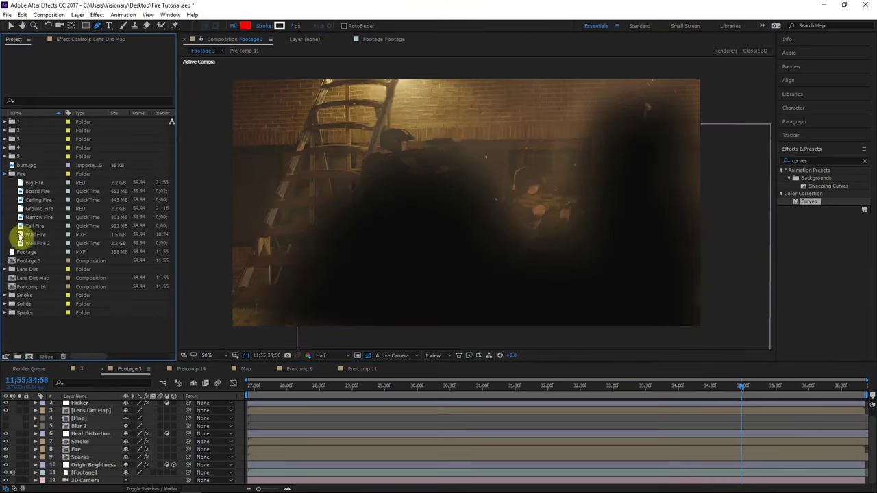
left_click(4, 175)
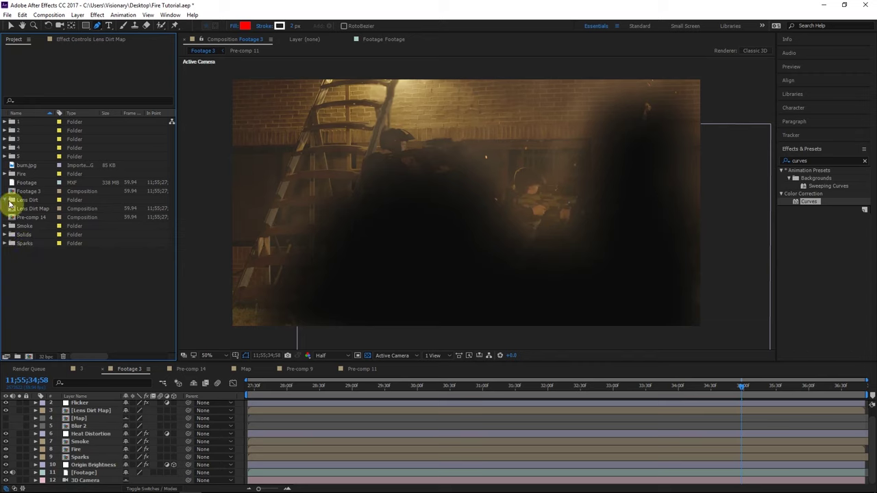
left_click(5, 200)
left_click(38, 209)
left_click(39, 218)
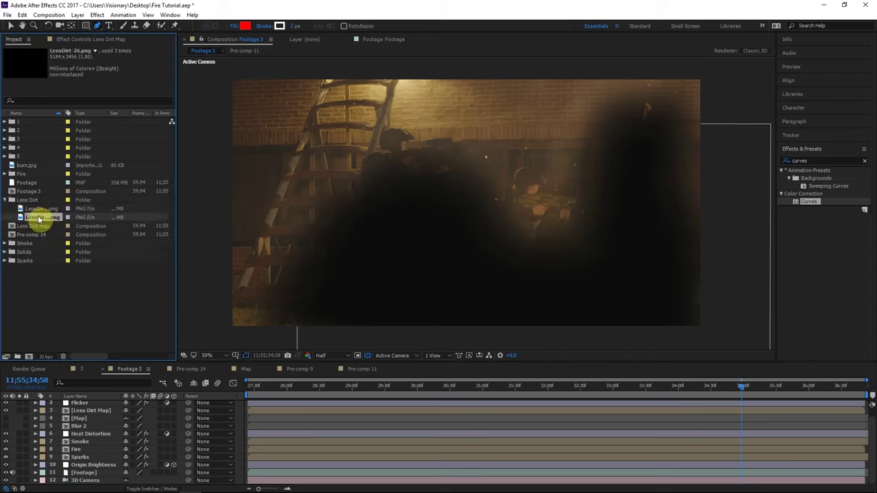
left_click_drag(49, 289, 100, 418)
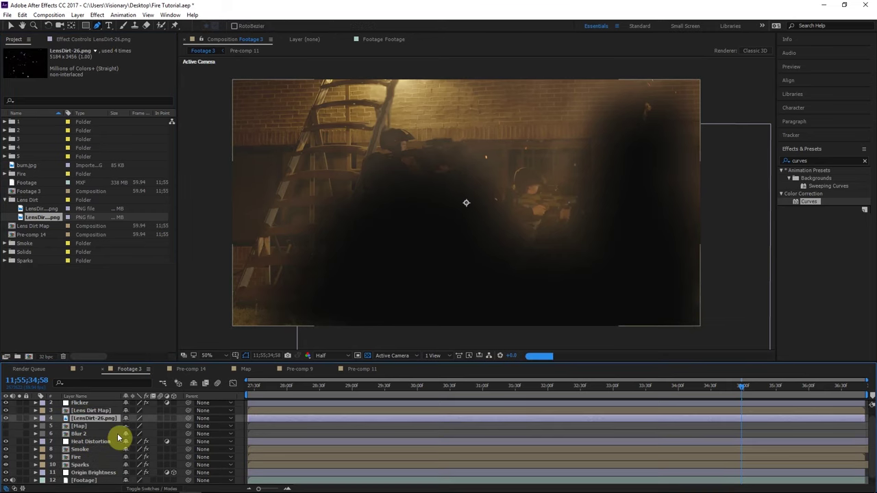
key("s")
left_click_drag(156, 429, 131, 423)
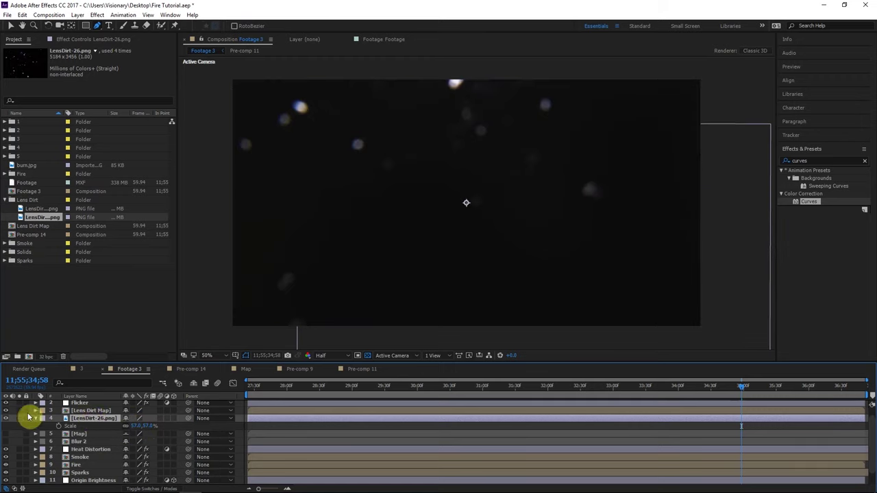
Step: Hide the Lens Dirt Map layer and assign it as the alpha track matte of the LensDirt-26.png layer
left_click(6, 411)
left_click(89, 412)
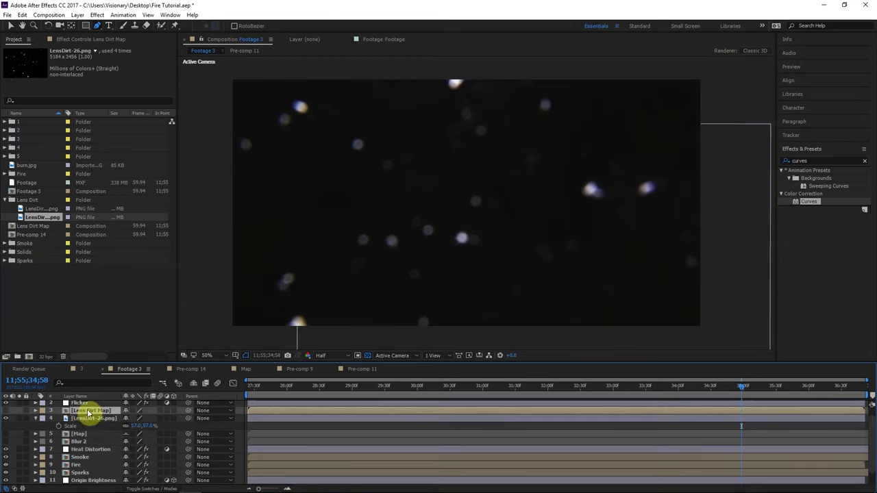
left_click(147, 488)
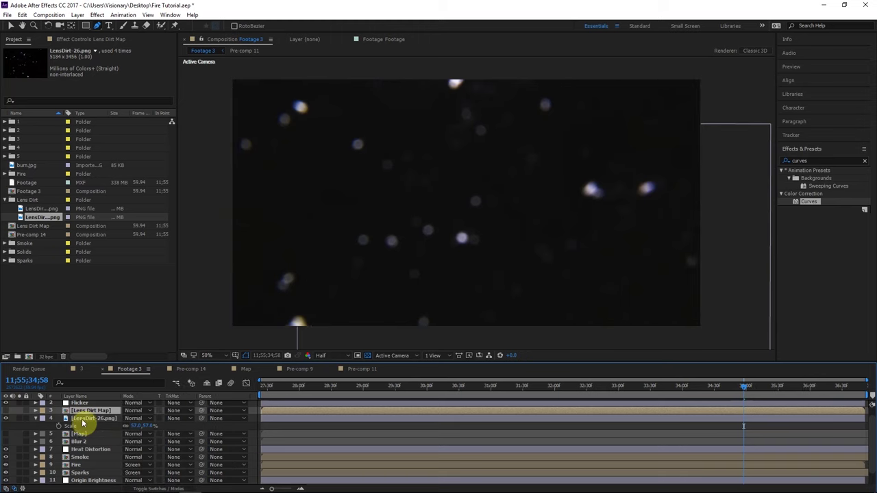
left_click(84, 420)
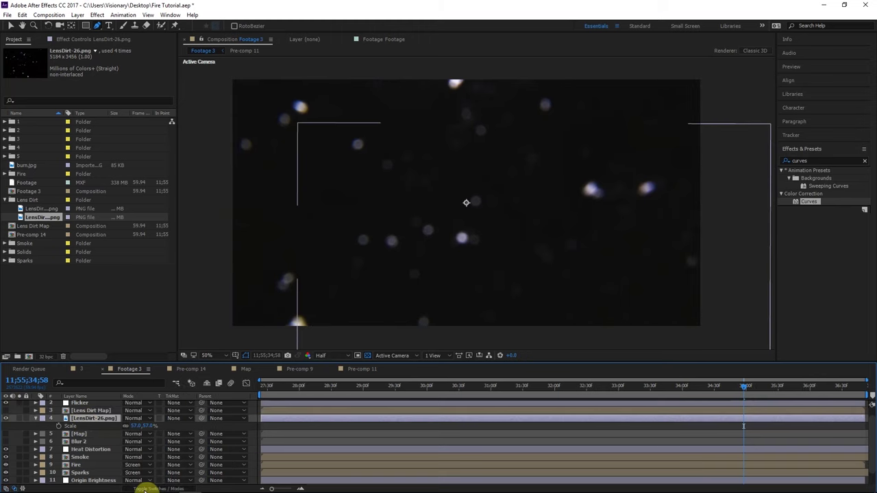
left_click(176, 418)
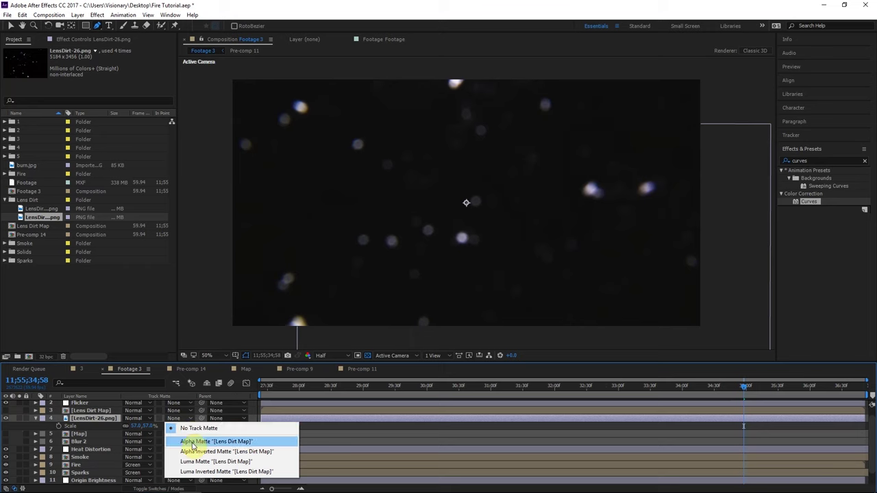
left_click(192, 442)
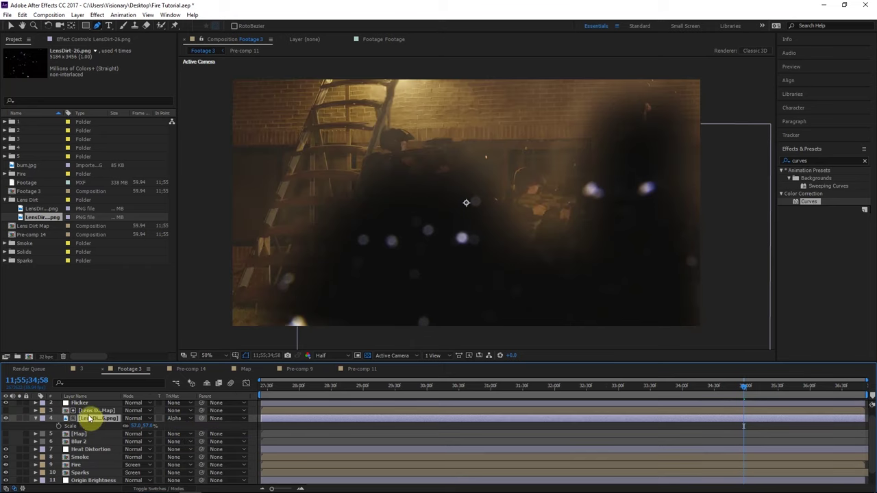
Step: Set the LensDirt-26.png layer's blending mode to Screen
left_click(85, 411)
left_click(92, 420)
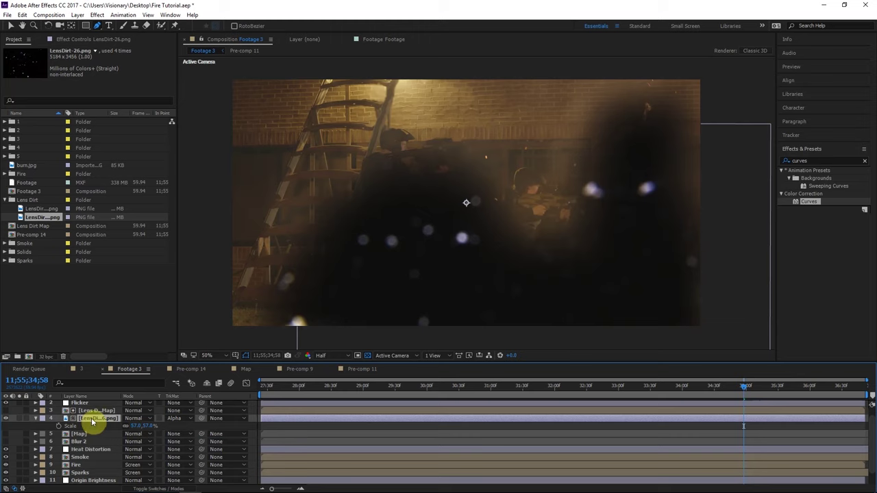
left_click(96, 411)
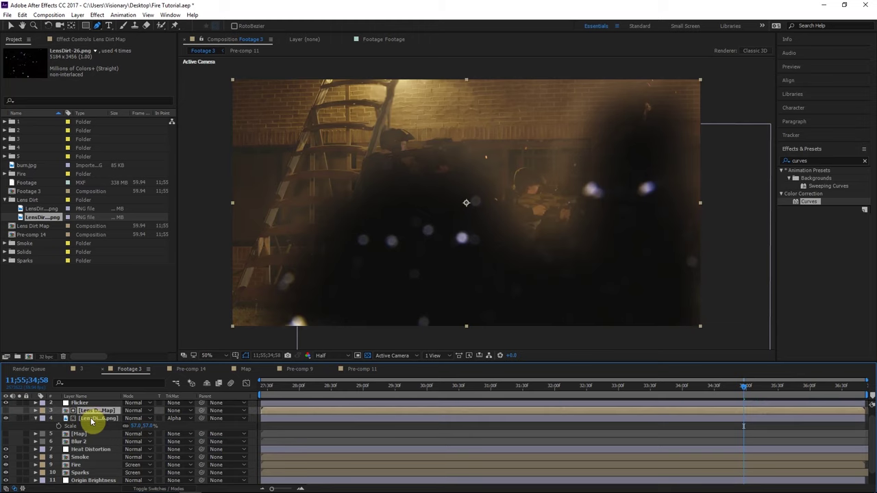
left_click(96, 421)
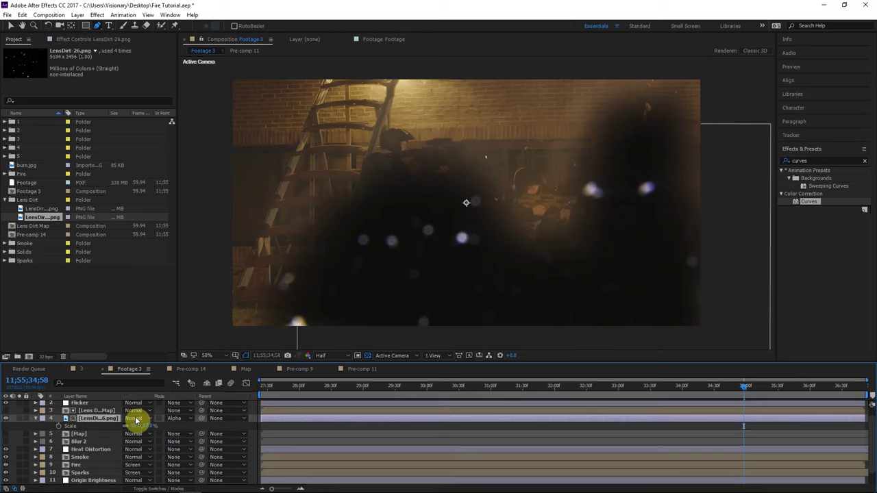
left_click(134, 418)
left_click(154, 131)
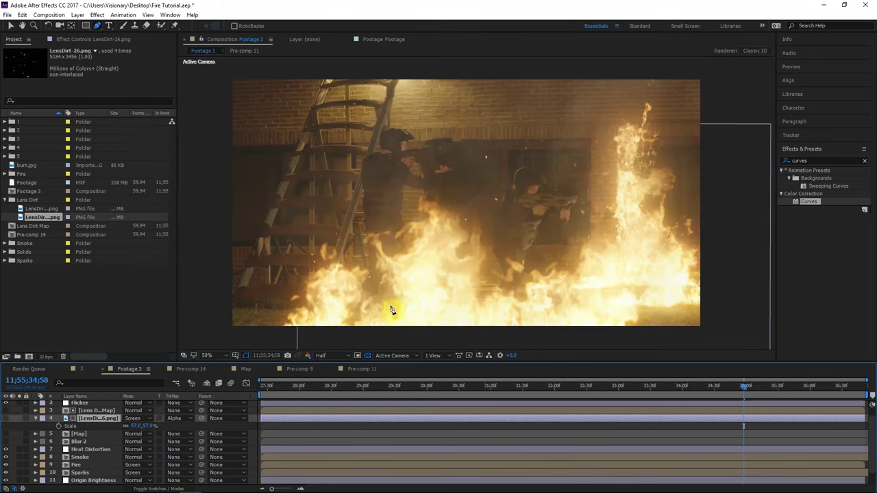
Step: Find the Tint effect and apply it to the LensDirt-26.png layer
left_click(812, 162)
type("tint")
left_click_drag(815, 202, 343, 98)
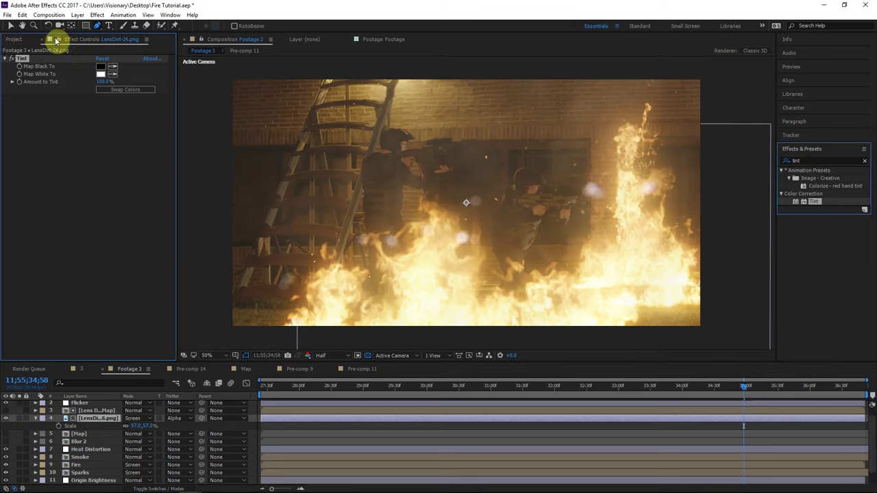
Step: Set the Tint effect's Map White To colour to a saturated orange for the lens dirt
left_click(102, 74)
left_click_drag(345, 260, 388, 151)
left_click(456, 299)
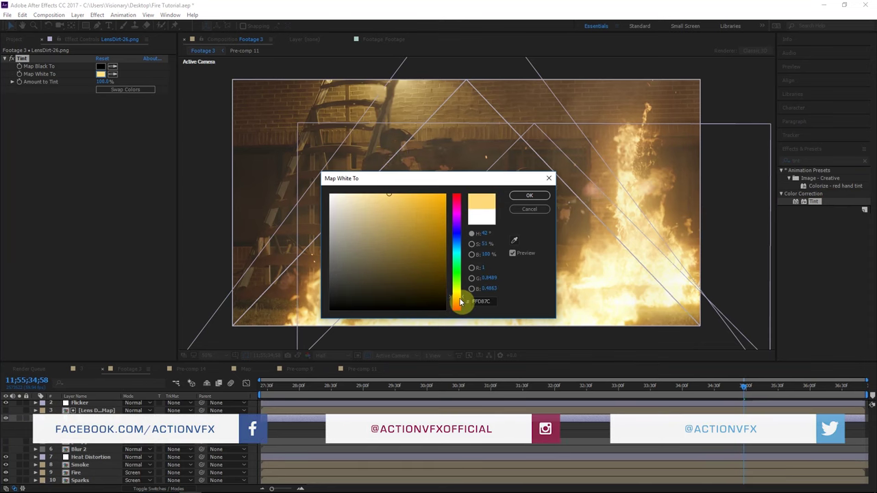
left_click_drag(415, 211, 532, 176)
left_click(517, 197)
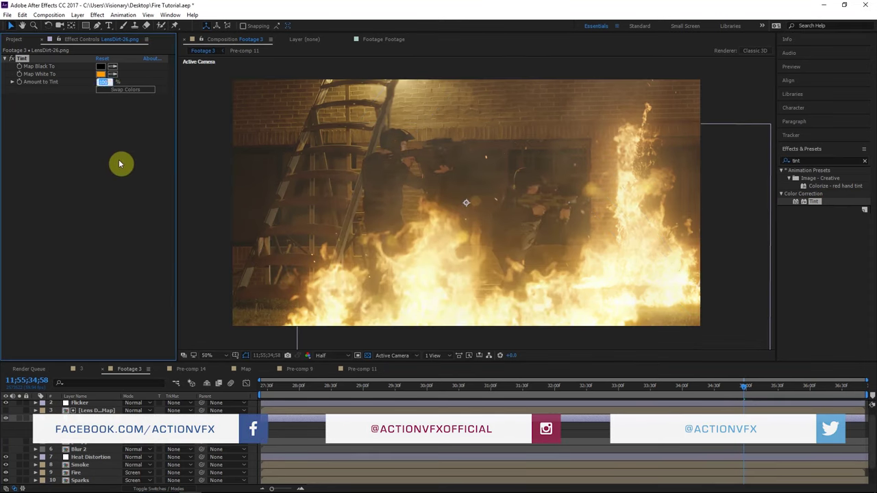
left_click(118, 200)
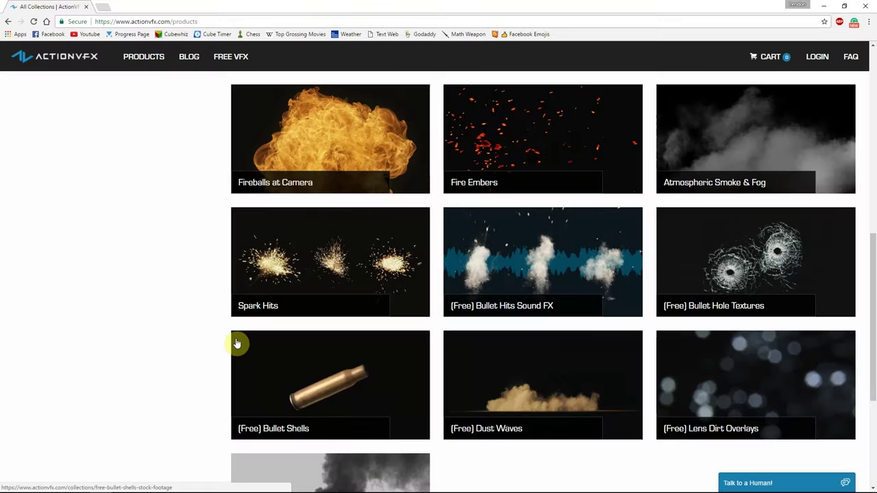
Step: On the ActionVFX website in the browser, open the Free VFX collections
scroll(237, 344, "up", 8)
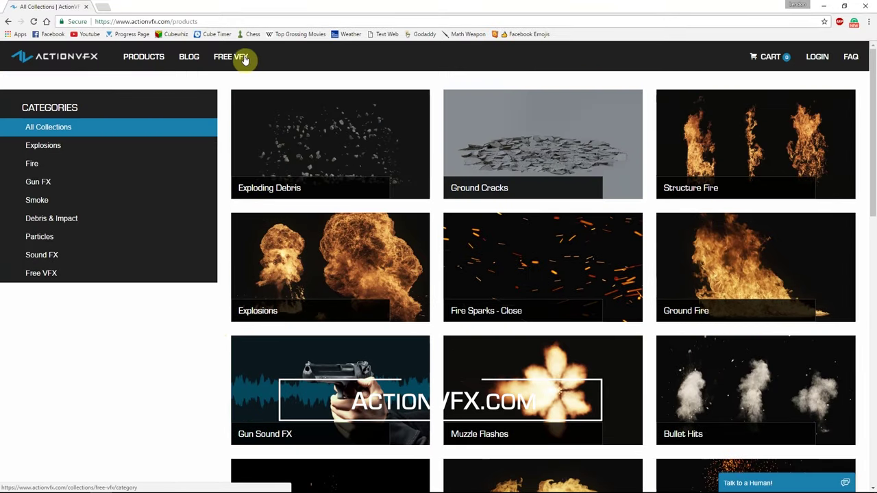
left_click(233, 60)
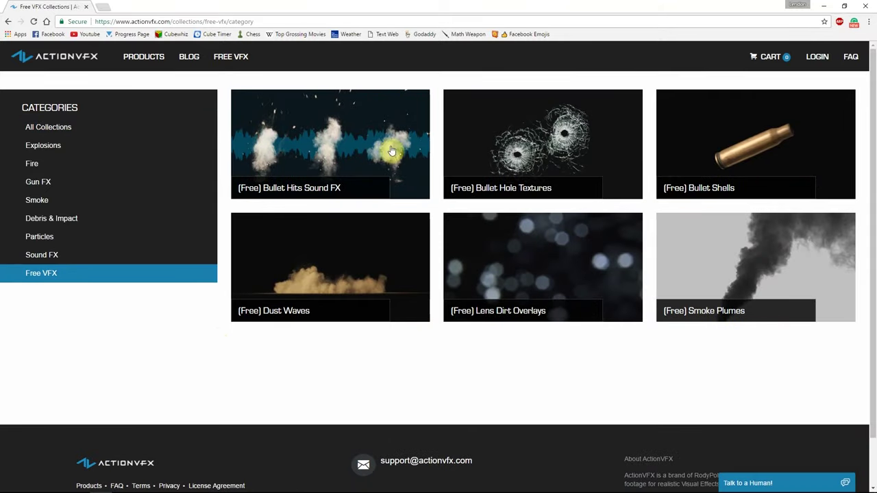